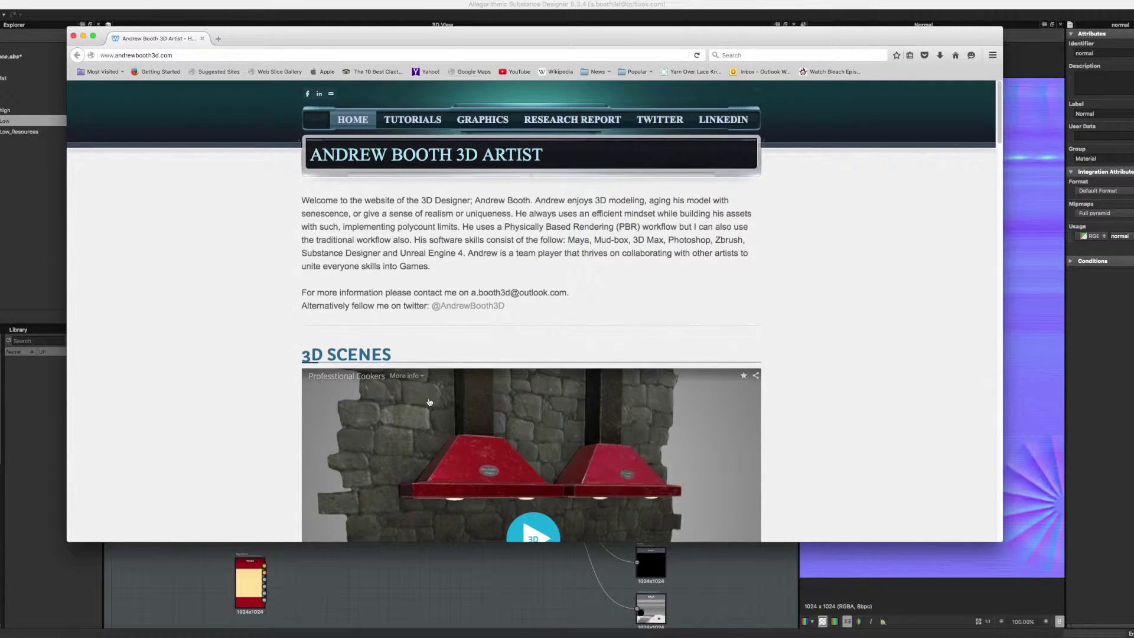
- Look through the portfolio website's home page down to the video tutorials and open its Tutorials page
{"action": "scroll", "coordinate": [405, 445], "scroll_direction": "down", "scroll_amount": 5}
{"action": "scroll", "coordinate": [428, 407], "scroll_direction": "down", "scroll_amount": 15}
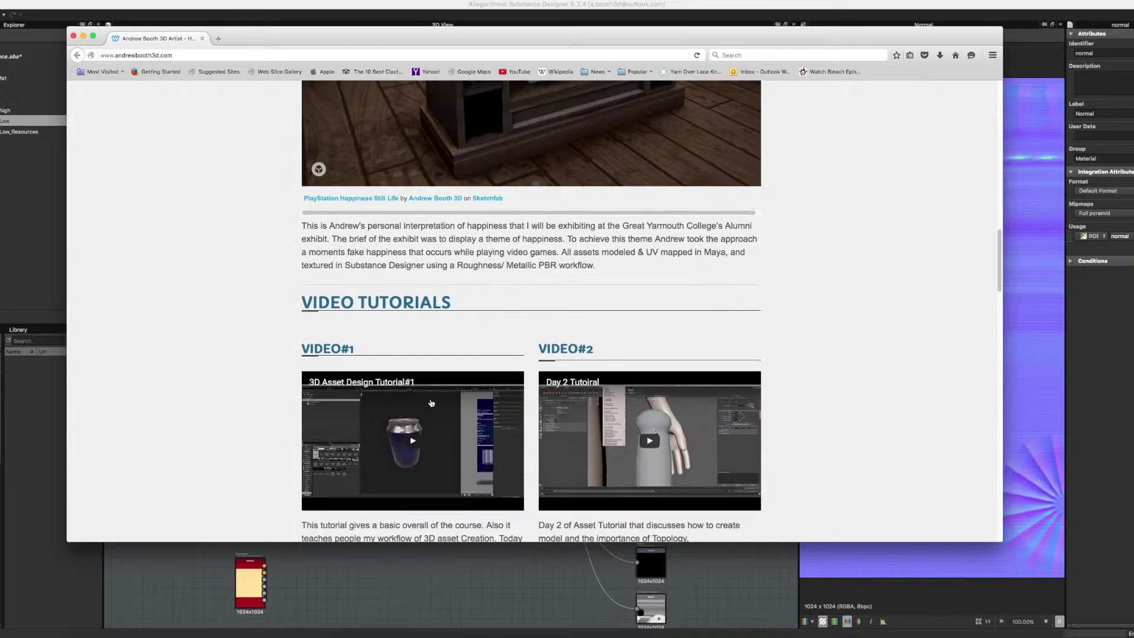
{"action": "scroll", "coordinate": [639, 338], "scroll_direction": "down", "scroll_amount": 4}
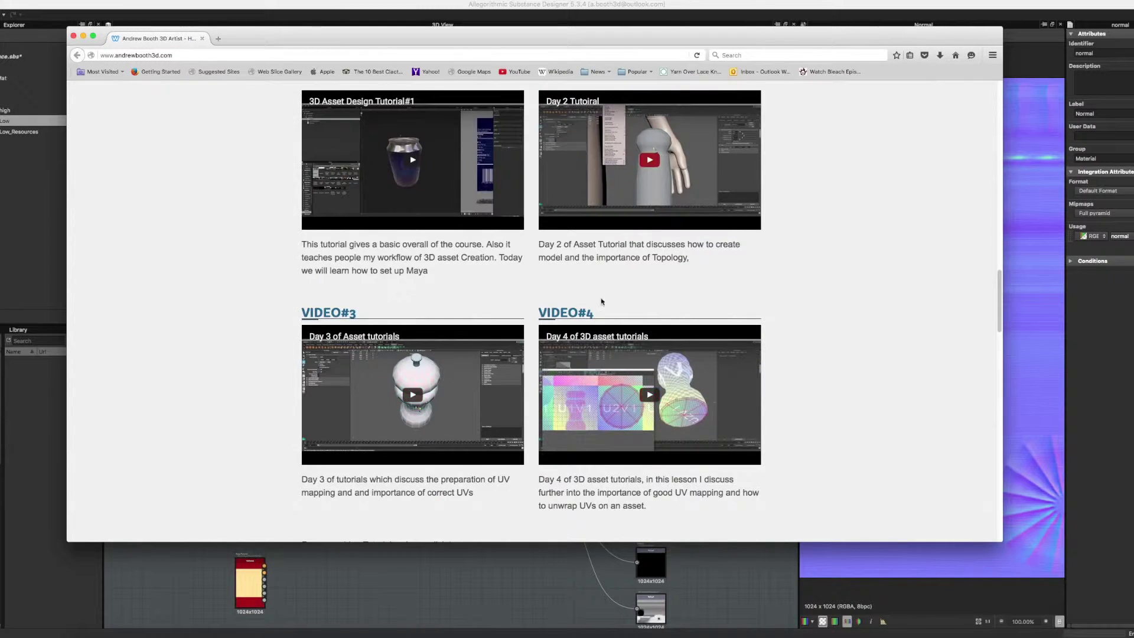
{"action": "scroll", "coordinate": [585, 317], "scroll_direction": "down", "scroll_amount": 8}
{"action": "left_click", "coordinate": [456, 313]}
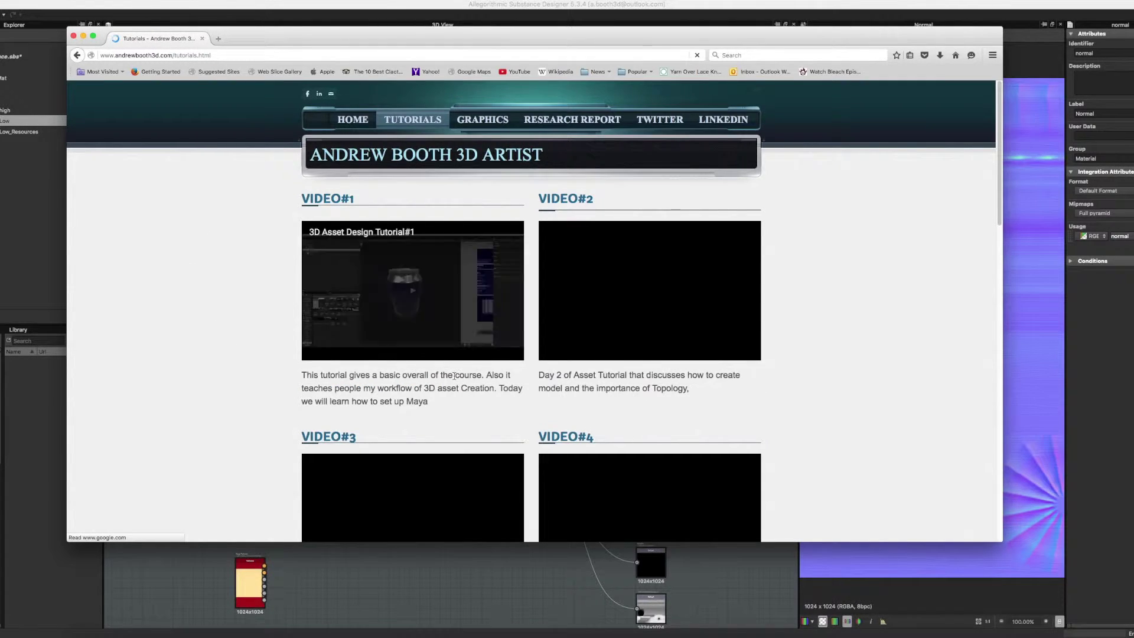
- Look through the tutorial videos and open the second tutorials page to view the Day 11 video entry
{"action": "scroll", "coordinate": [453, 375], "scroll_direction": "down", "scroll_amount": 12}
{"action": "scroll", "coordinate": [454, 378], "scroll_direction": "down", "scroll_amount": 5}
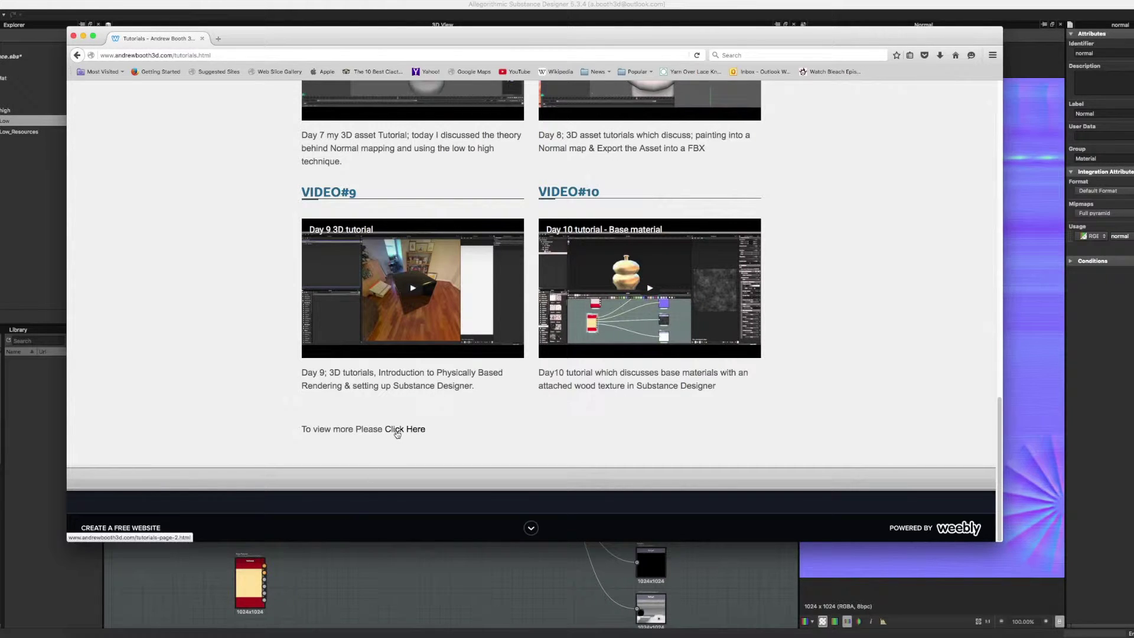
{"action": "left_click", "coordinate": [397, 430]}
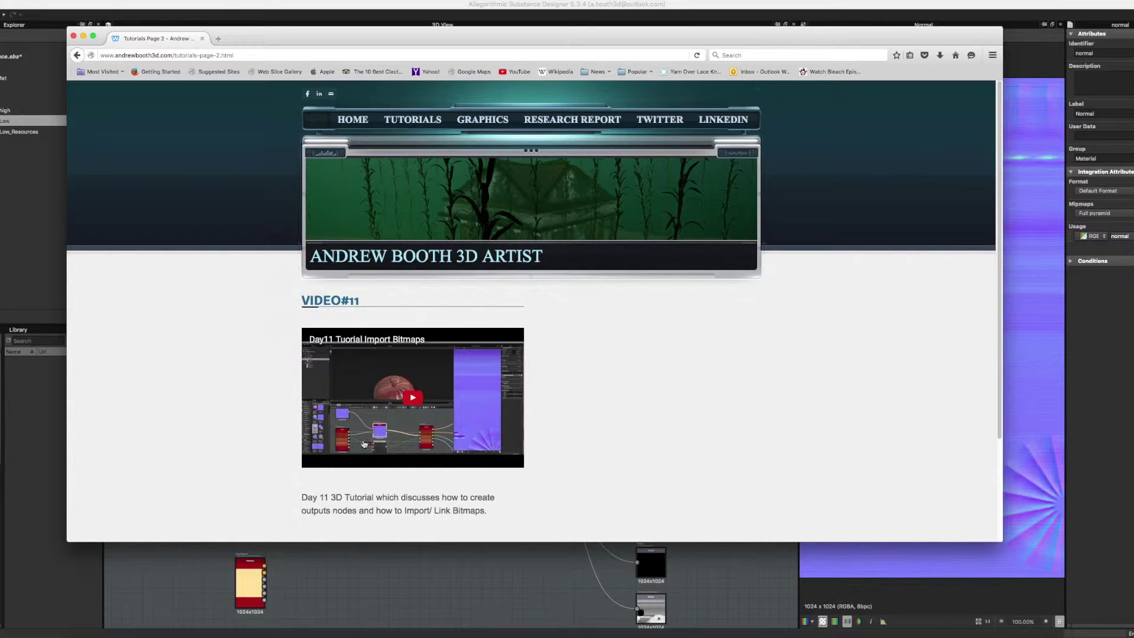
{"action": "scroll", "coordinate": [475, 409], "scroll_direction": "down", "scroll_amount": 3}
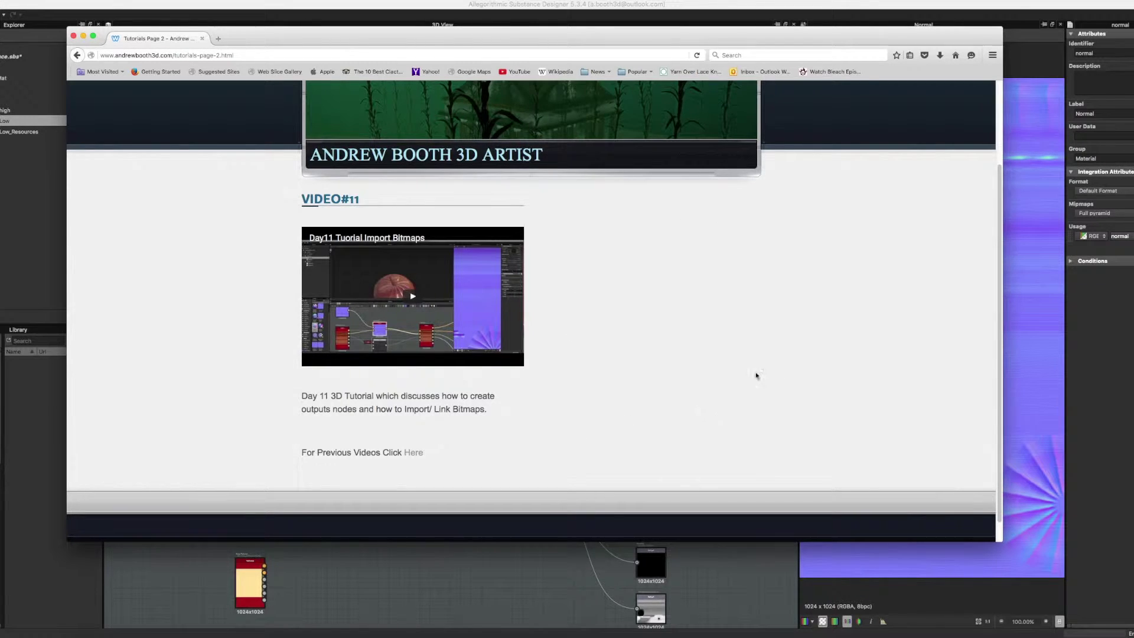
- Return to the website's home page and view the contact details and the 3D Scenes section
{"action": "scroll", "coordinate": [742, 354], "scroll_direction": "up", "scroll_amount": 3}
{"action": "left_click", "coordinate": [343, 127]}
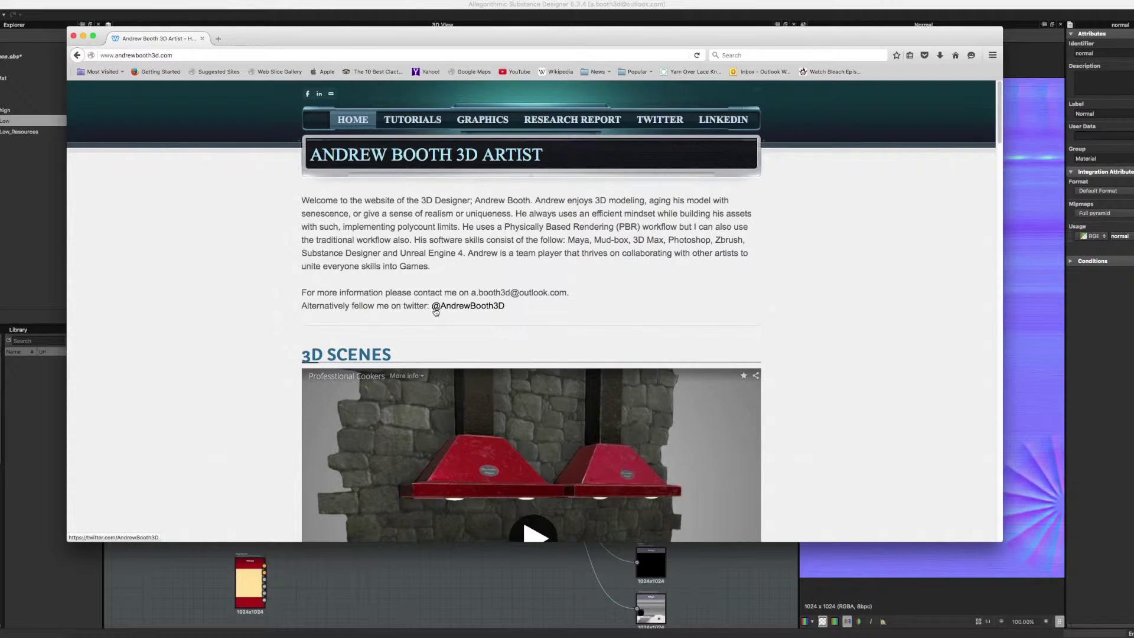
{"action": "scroll", "coordinate": [481, 319], "scroll_direction": "down", "scroll_amount": 6}
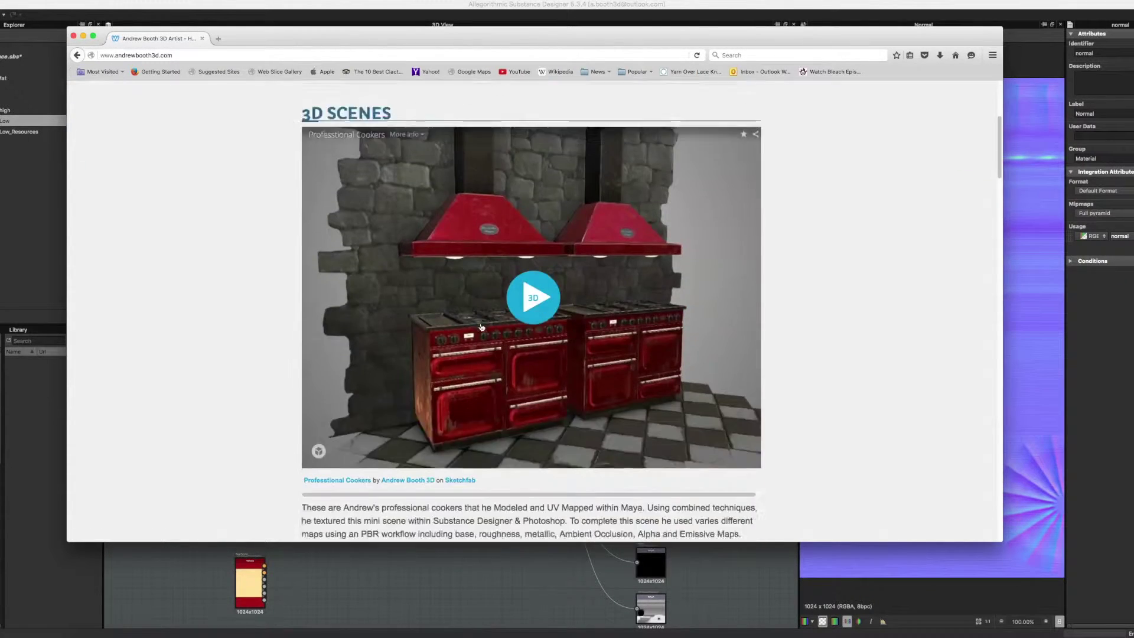
{"action": "scroll", "coordinate": [478, 326], "scroll_direction": "up", "scroll_amount": 6}
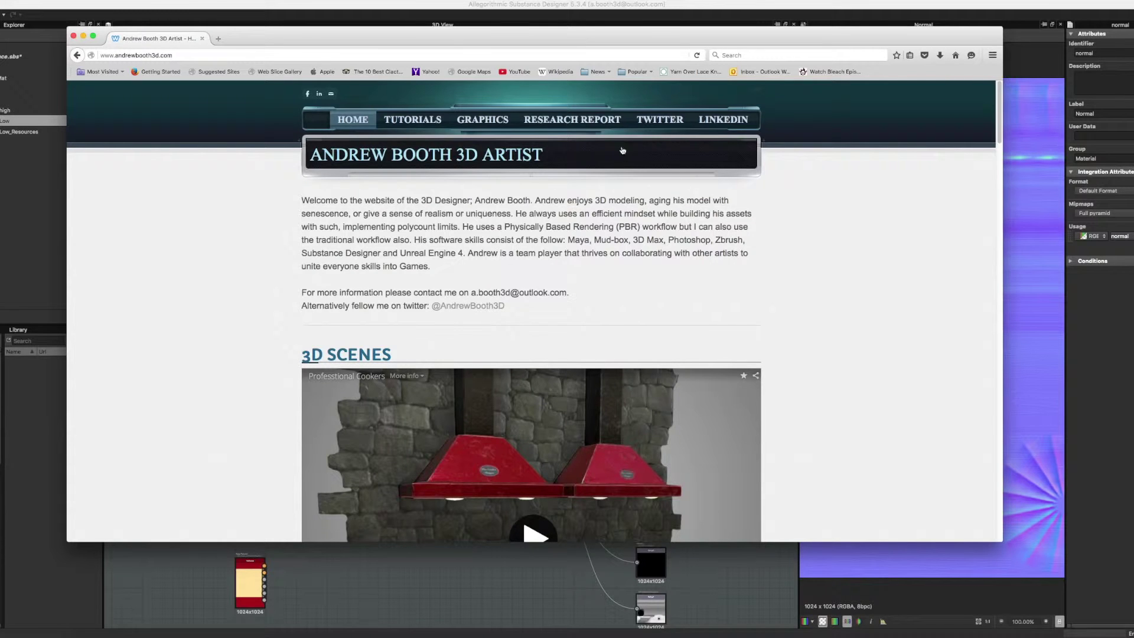
- View the linked Twitter profile, close its tab and close the browser to return to Substance Designer
{"action": "left_click", "coordinate": [655, 120]}
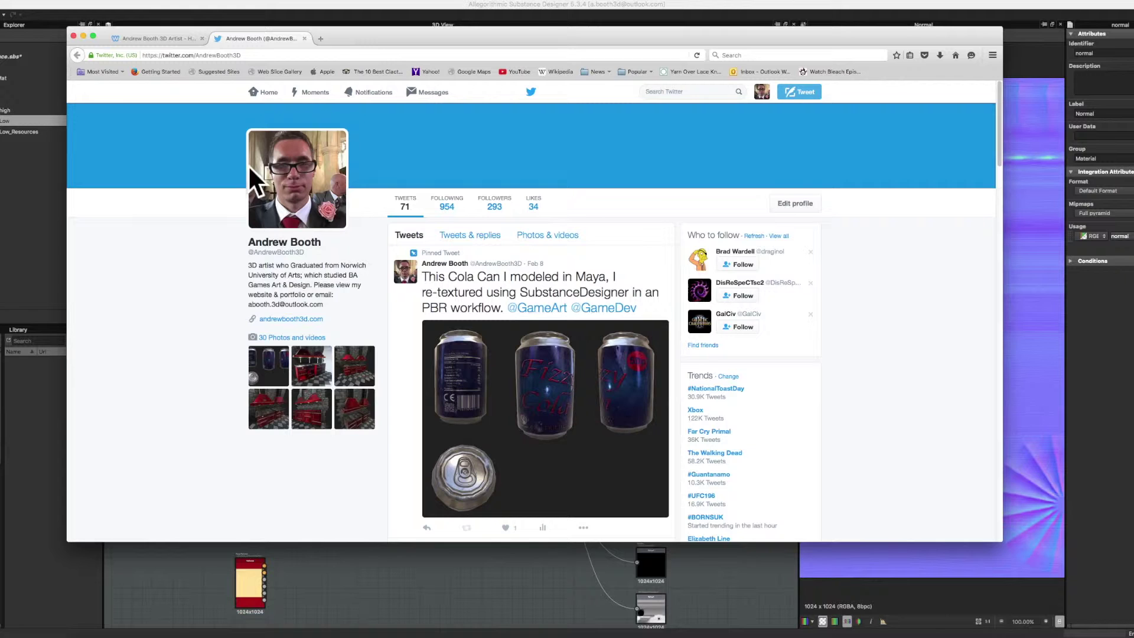
{"action": "left_click", "coordinate": [305, 39]}
{"action": "left_click", "coordinate": [74, 36]}
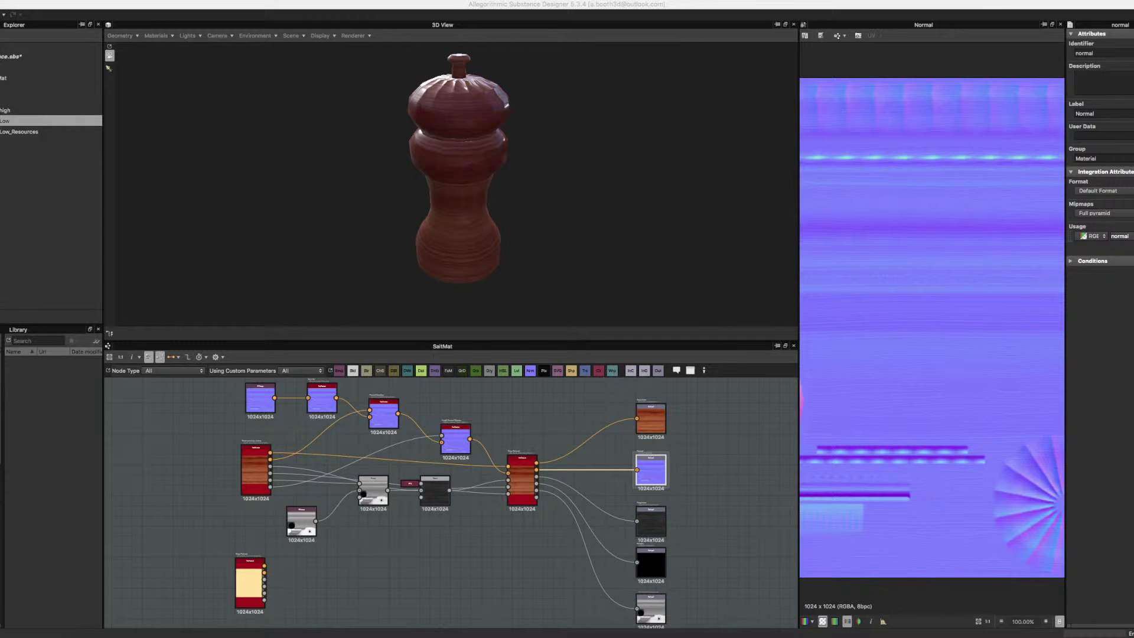
- Expand the Low_Resources folder and display the full salt_low_position map in the 2D view
{"action": "left_click", "coordinate": [18, 132]}
{"action": "left_click", "coordinate": [1, 132]}
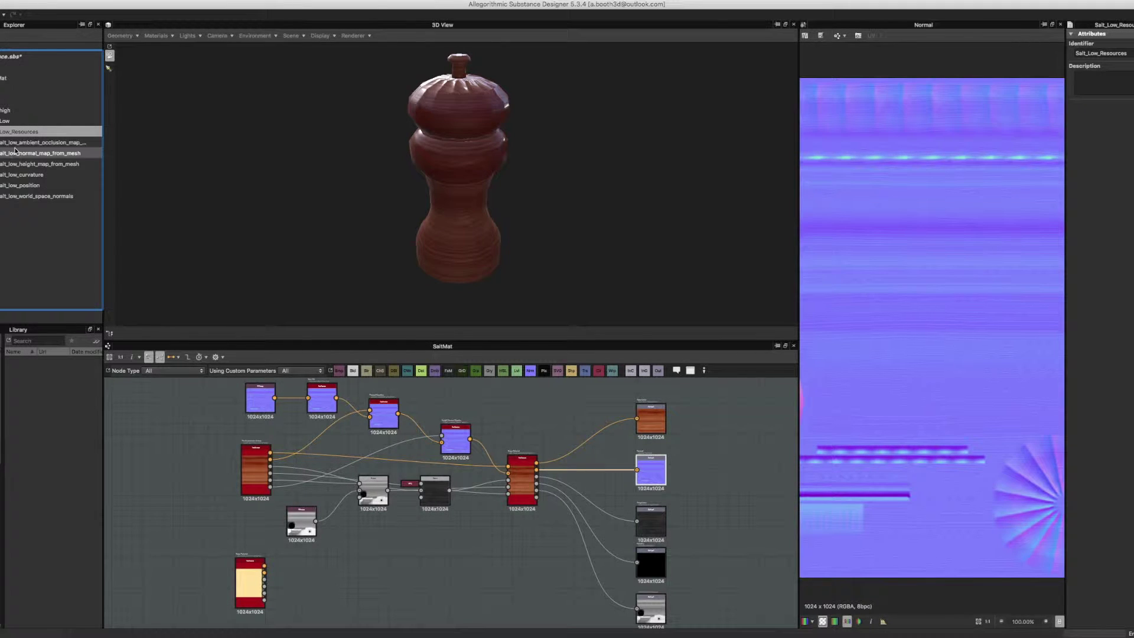
{"action": "left_click_drag", "start_coordinate": [15, 225], "coordinate": [1, 143]}
{"action": "double_click", "coordinate": [21, 186]}
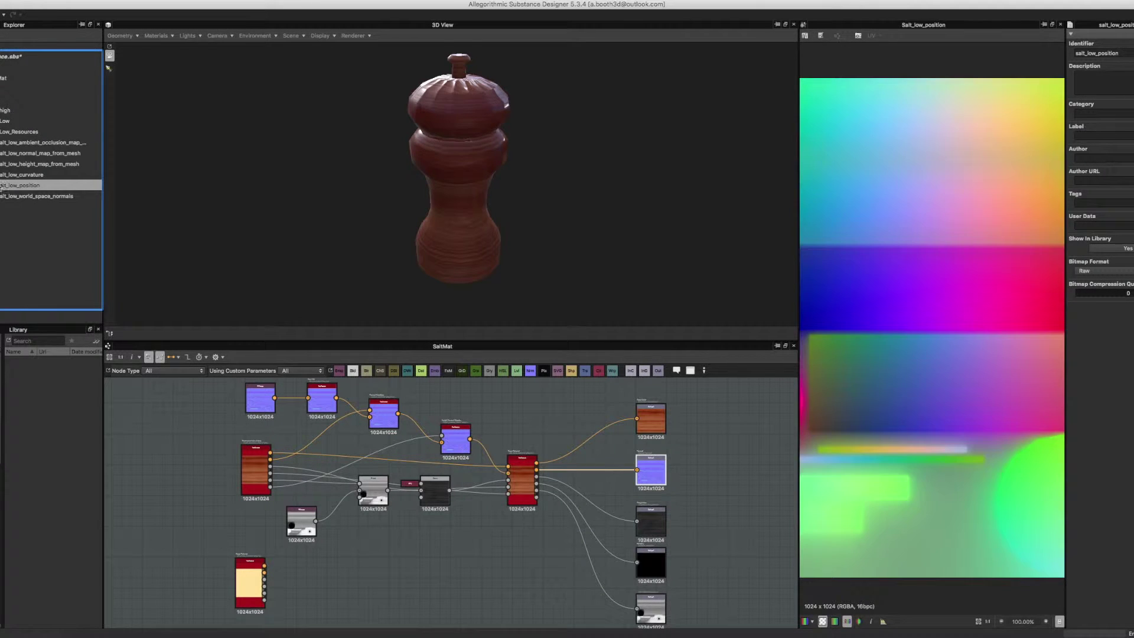
{"action": "scroll", "coordinate": [990, 423], "scroll_direction": "down", "scroll_amount": 4}
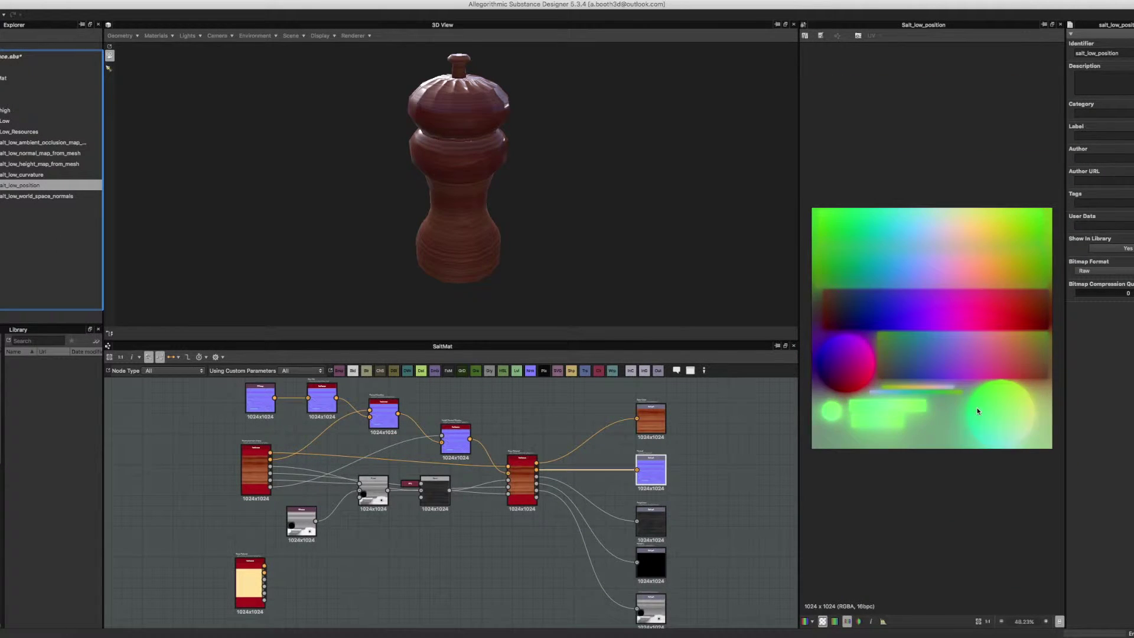
{"action": "scroll", "coordinate": [977, 407], "scroll_direction": "down", "scroll_amount": 1}
- Display the salt_low_world_space_normals map and the salt_low_height_map_from_mesh map in the 2D view
{"action": "double_click", "coordinate": [59, 197]}
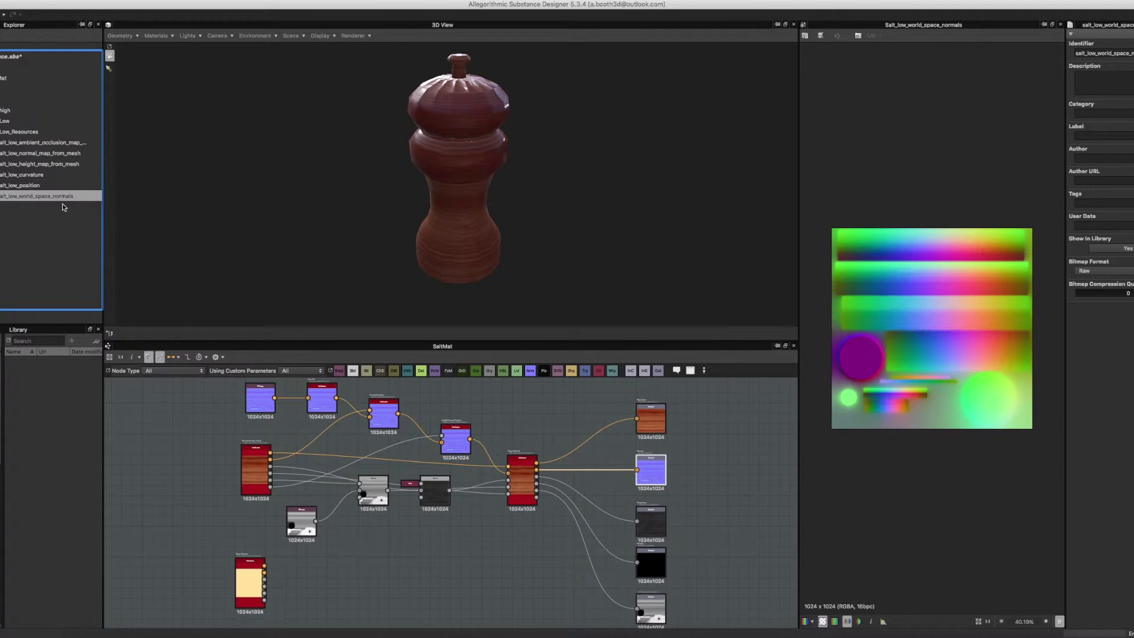
{"action": "double_click", "coordinate": [22, 164]}
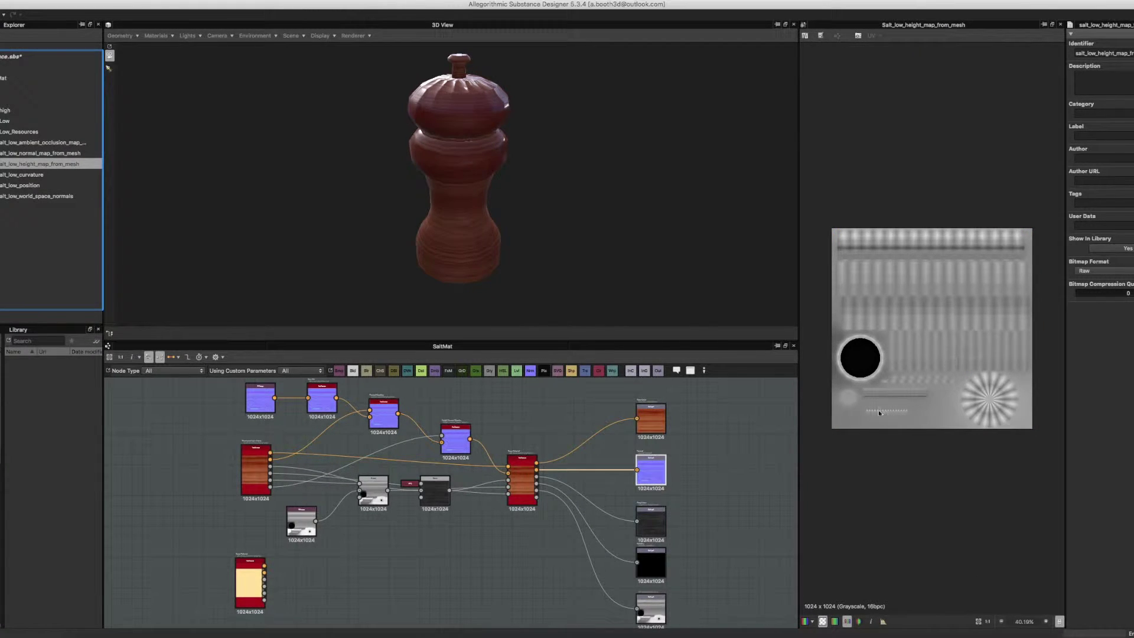
{"action": "scroll", "coordinate": [922, 341], "scroll_direction": "up", "scroll_amount": 2}
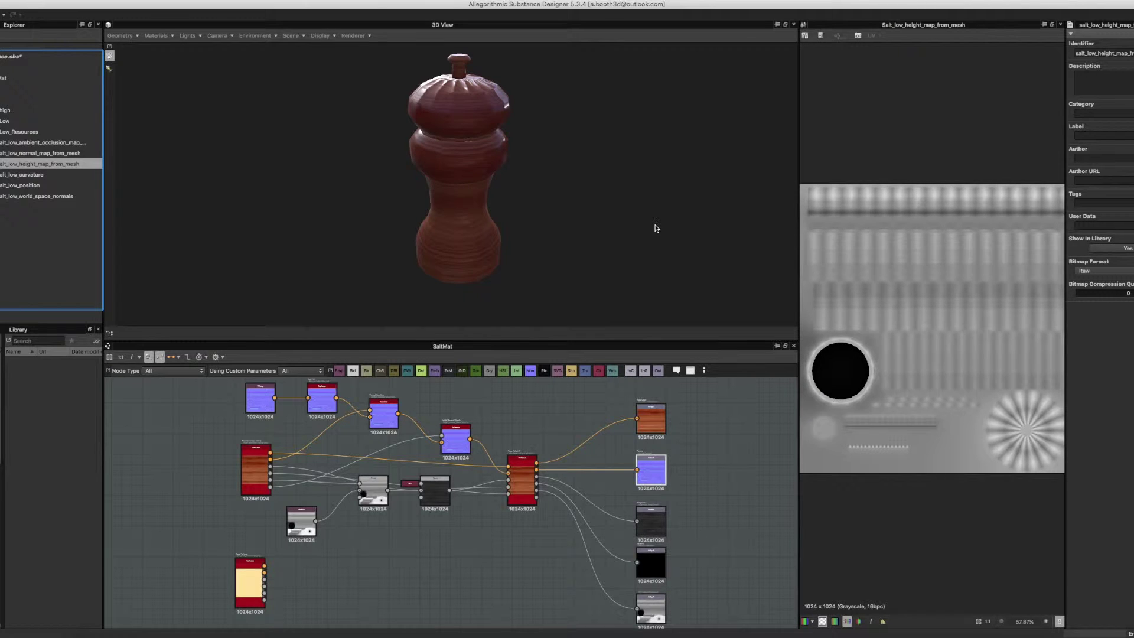
- Examine the mill in the 3D view and display the SaltOcc bitmap node's occlusion map for comparison
{"action": "scroll", "coordinate": [512, 163], "scroll_direction": "up", "scroll_amount": 5}
{"action": "scroll", "coordinate": [382, 125], "scroll_direction": "down", "scroll_amount": 3}
{"action": "left_click_drag", "start_coordinate": [444, 168], "coordinate": [481, 176]}
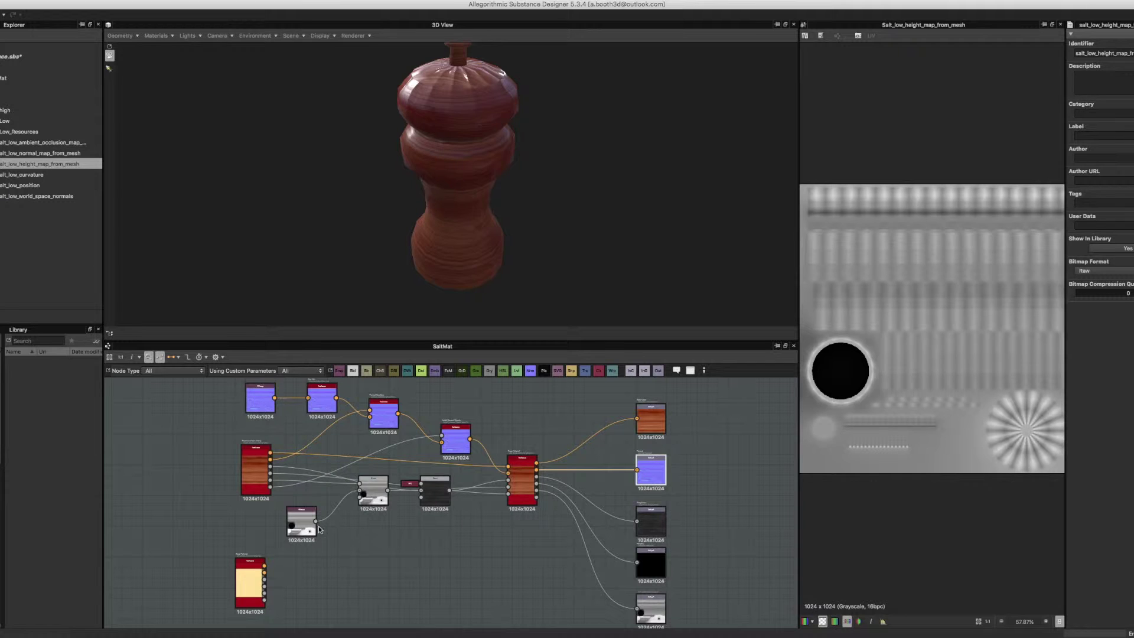
{"action": "mouse_move", "coordinate": [438, 233]}
{"action": "left_mouse_down"}
{"action": "mouse_move", "coordinate": [450, 201]}
{"action": "mouse_move", "coordinate": [430, 257]}
{"action": "mouse_move", "coordinate": [426, 247]}
{"action": "left_mouse_up"}
{"action": "middle_click_drag", "start_coordinate": [371, 280], "coordinate": [374, 266]}
{"action": "scroll", "coordinate": [374, 265], "scroll_direction": "down", "scroll_amount": 2}
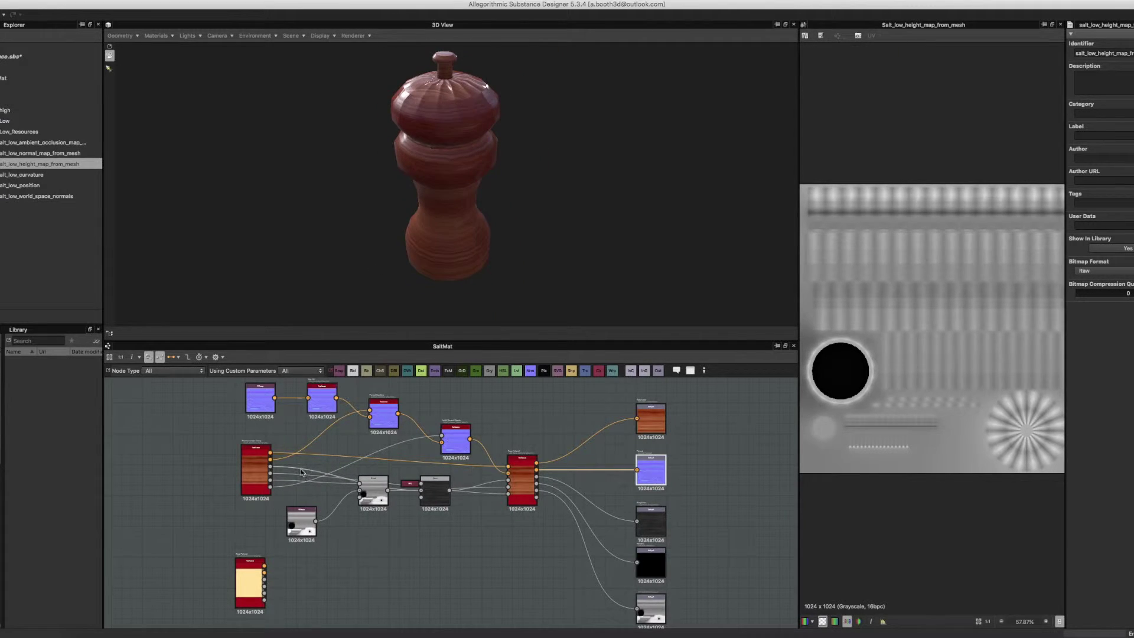
{"action": "scroll", "coordinate": [301, 470], "scroll_direction": "up", "scroll_amount": 3}
{"action": "left_click_drag", "start_coordinate": [293, 547], "coordinate": [315, 542]}
{"action": "mouse_move", "coordinate": [287, 632]}
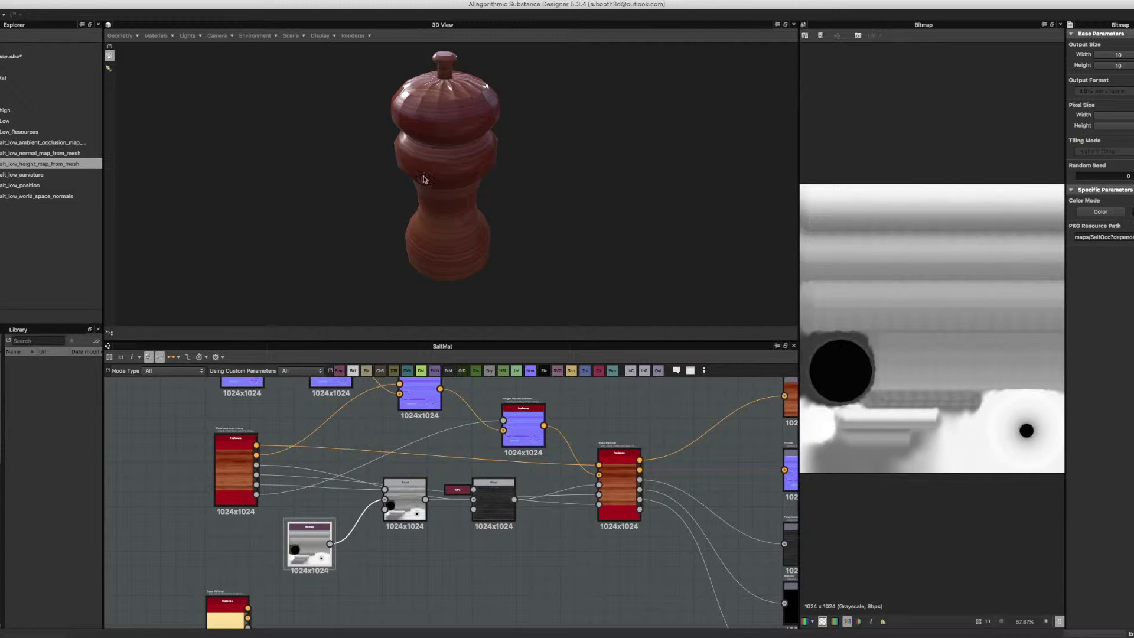
{"action": "left_click_drag", "start_coordinate": [384, 240], "coordinate": [414, 195], "text": "alt"}
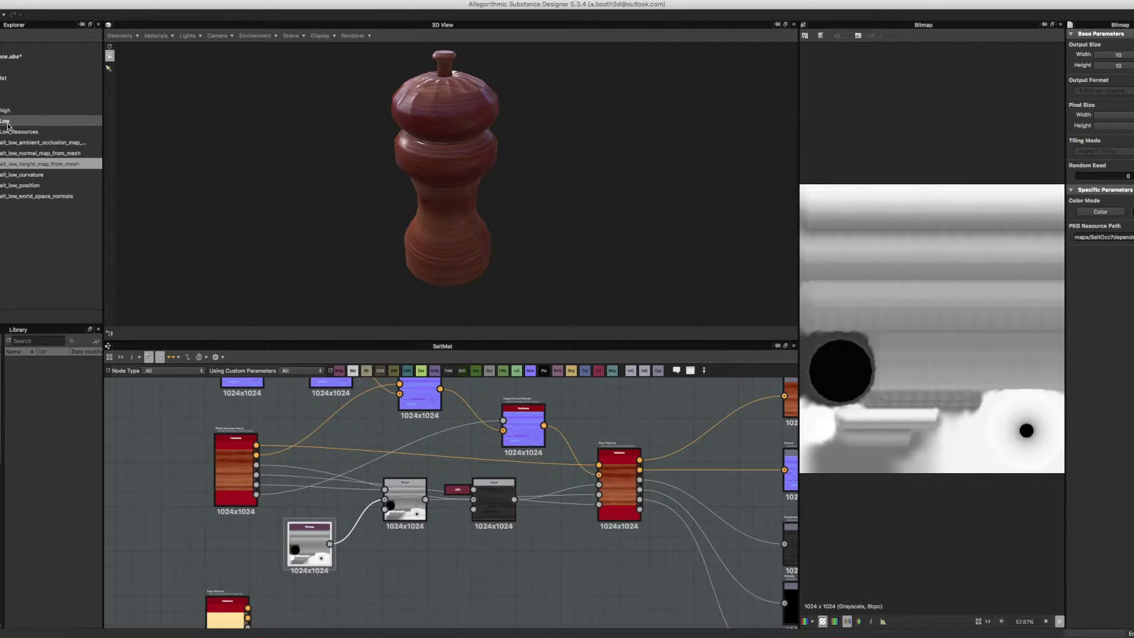
- Display the baked low-poly ambient occlusion map and rename that resource to salt_AO
{"action": "double_click", "coordinate": [6, 144]}
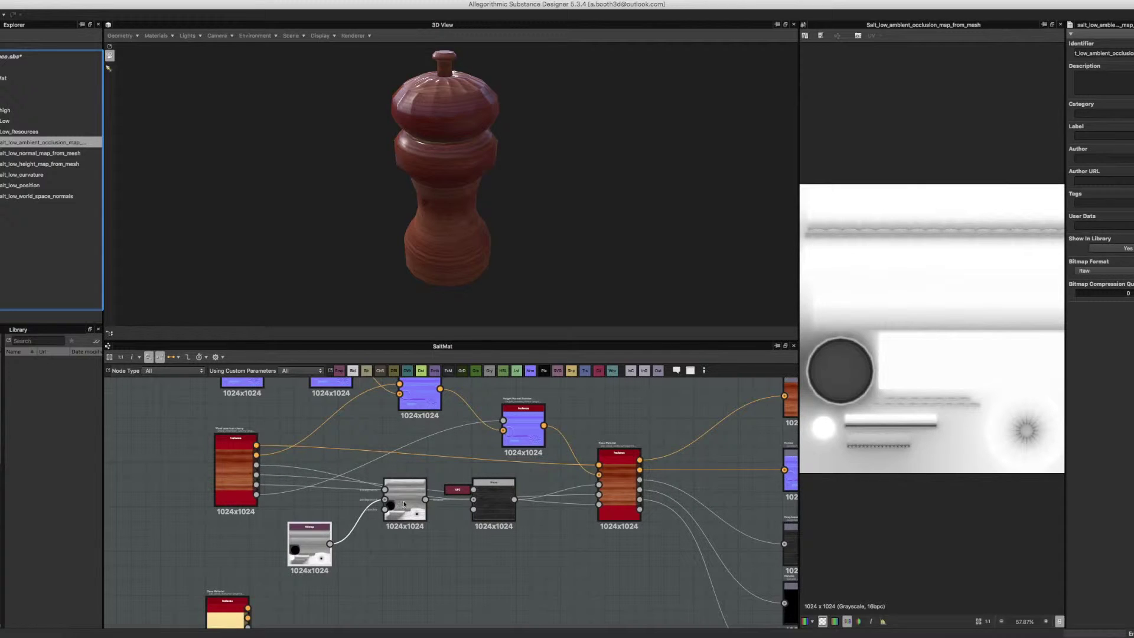
{"action": "right_click", "coordinate": [1, 145]}
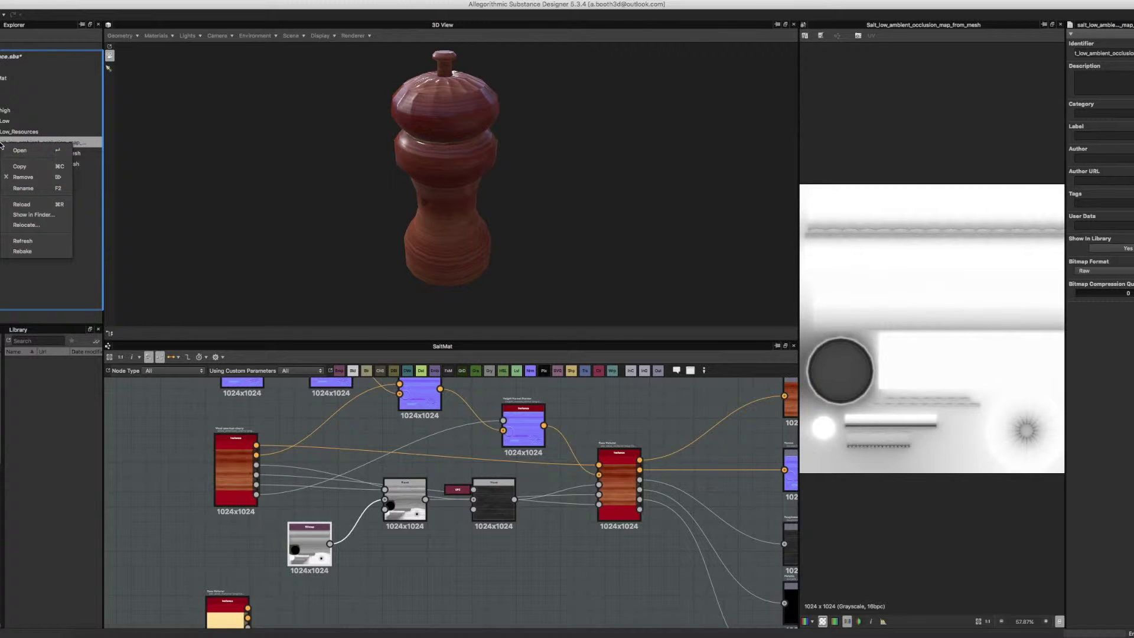
{"action": "left_click", "coordinate": [9, 188]}
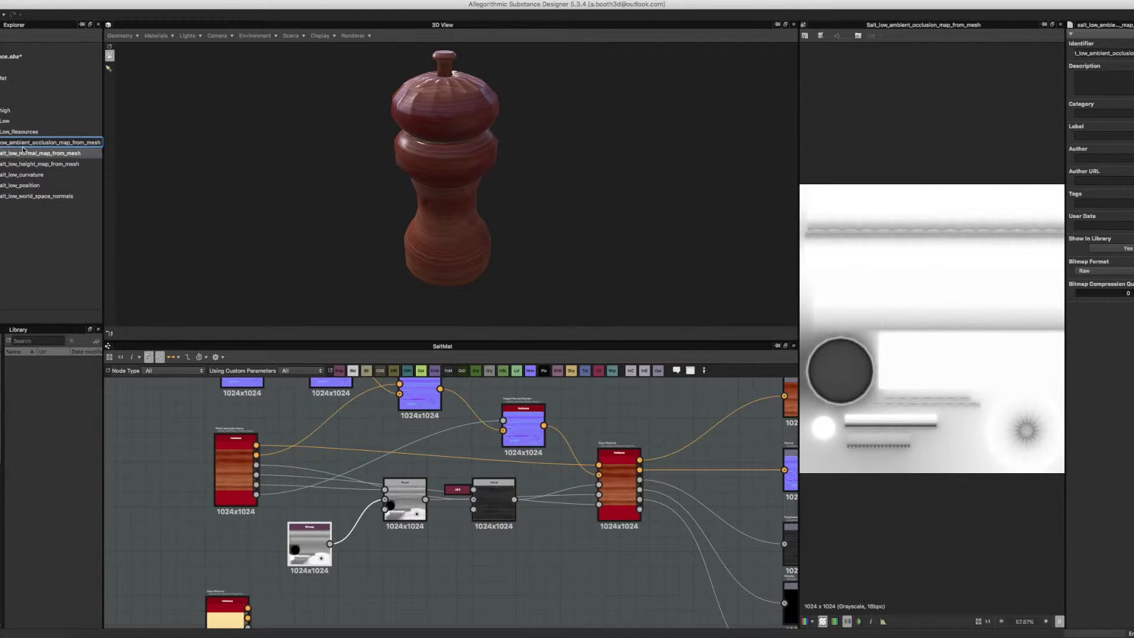
{"action": "left_click_drag", "start_coordinate": [2, 142], "coordinate": [190, 143]}
{"action": "key", "text": "BackSpace"}
{"action": "key", "text": "Return"}
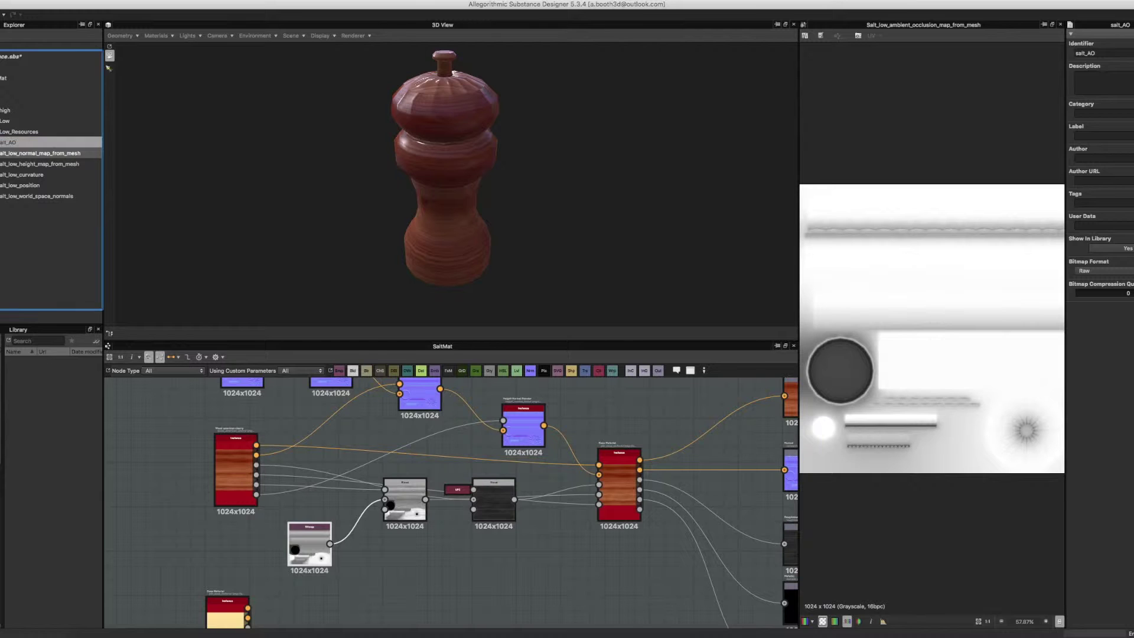
- Rename the salt_low_normal_map_from_mesh resource to saltt_Normal
{"action": "right_click", "coordinate": [2, 155]}
{"action": "left_click", "coordinate": [17, 195]}
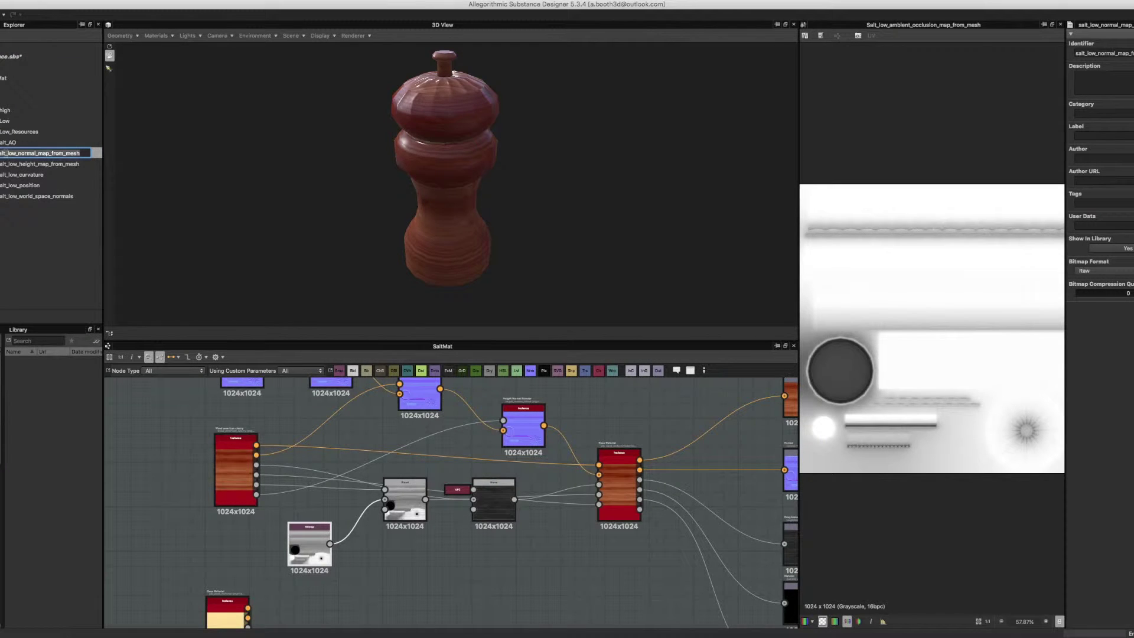
{"action": "type", "text": "saltt_Normal"}
{"action": "key", "text": "Return"}
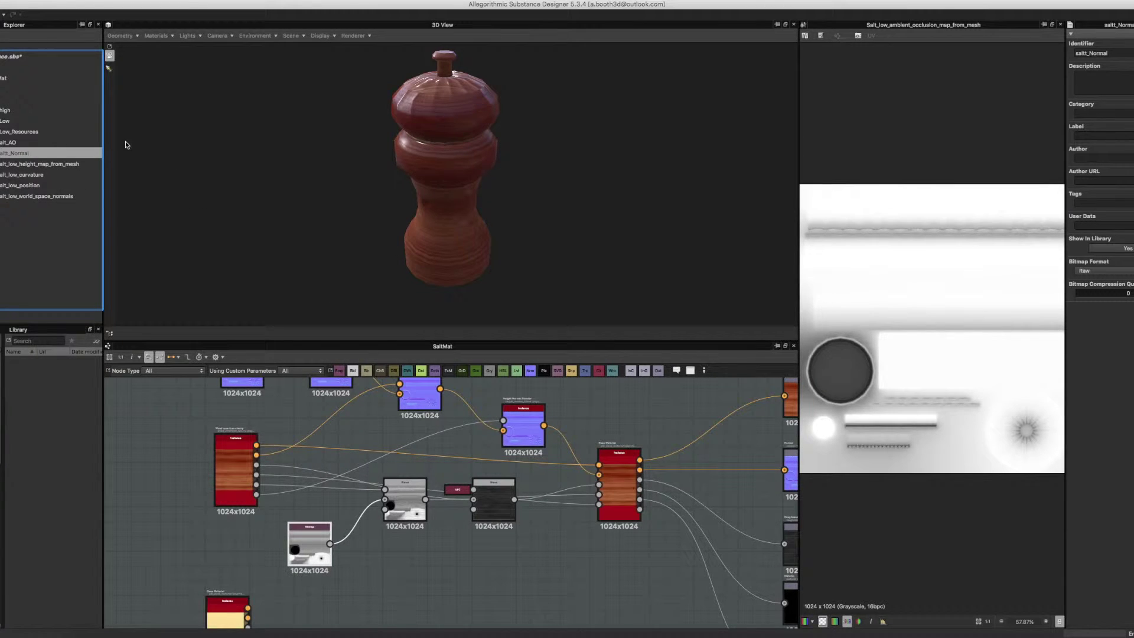
- Rename the salt_low_height_map_from_mesh resource to salt_Height
{"action": "right_click", "coordinate": [3, 165]}
{"action": "key", "text": "Escape"}
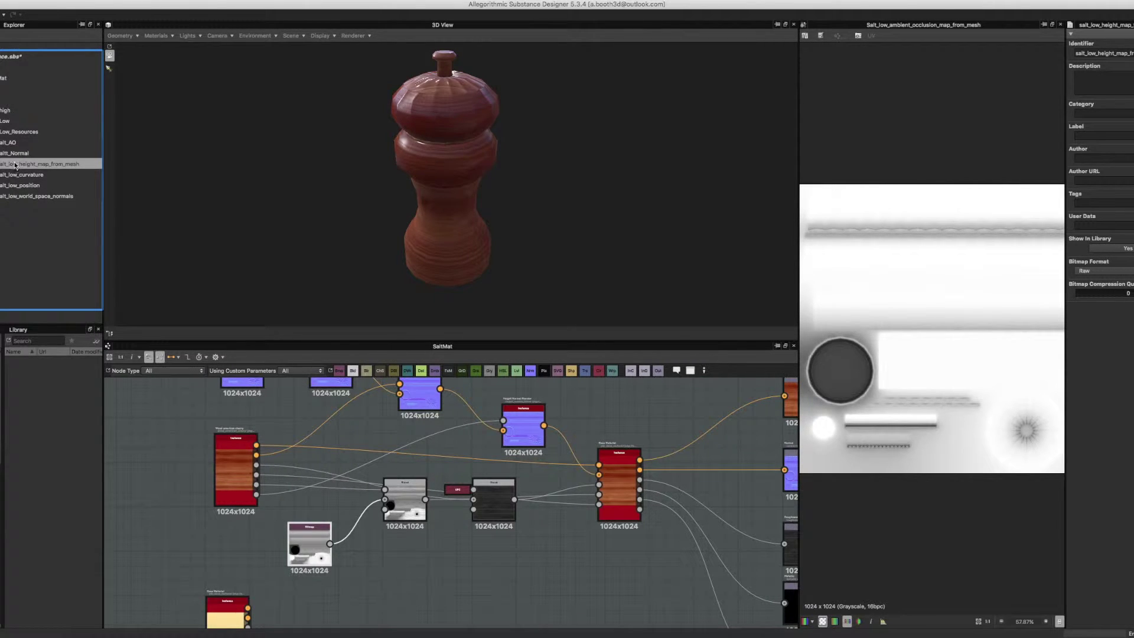
{"action": "right_click", "coordinate": [13, 170]}
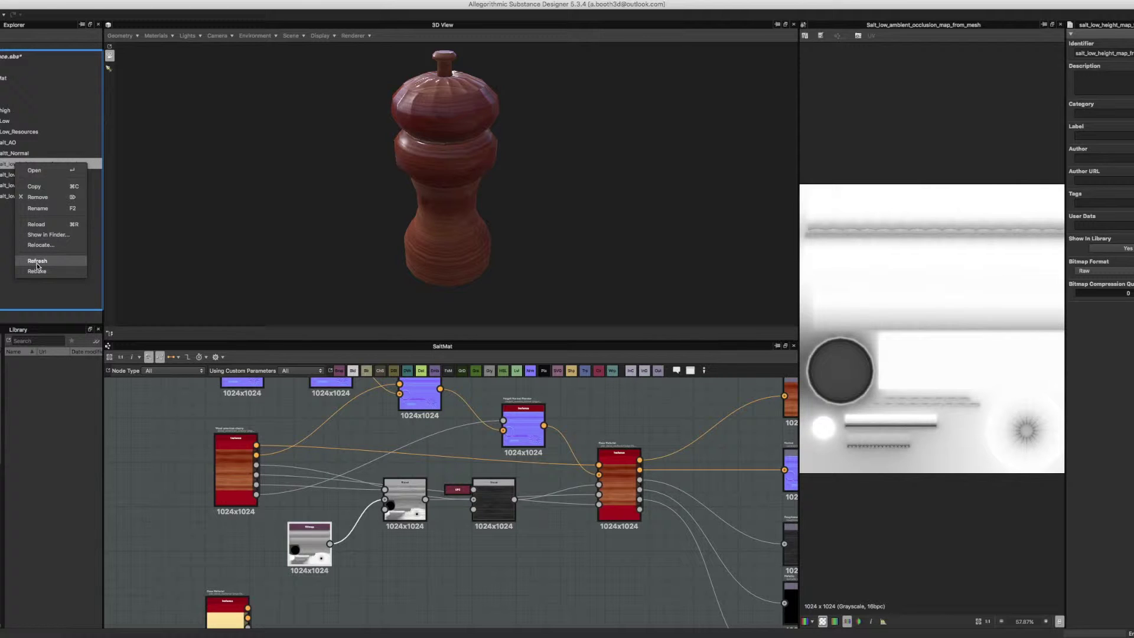
{"action": "left_click", "coordinate": [38, 209]}
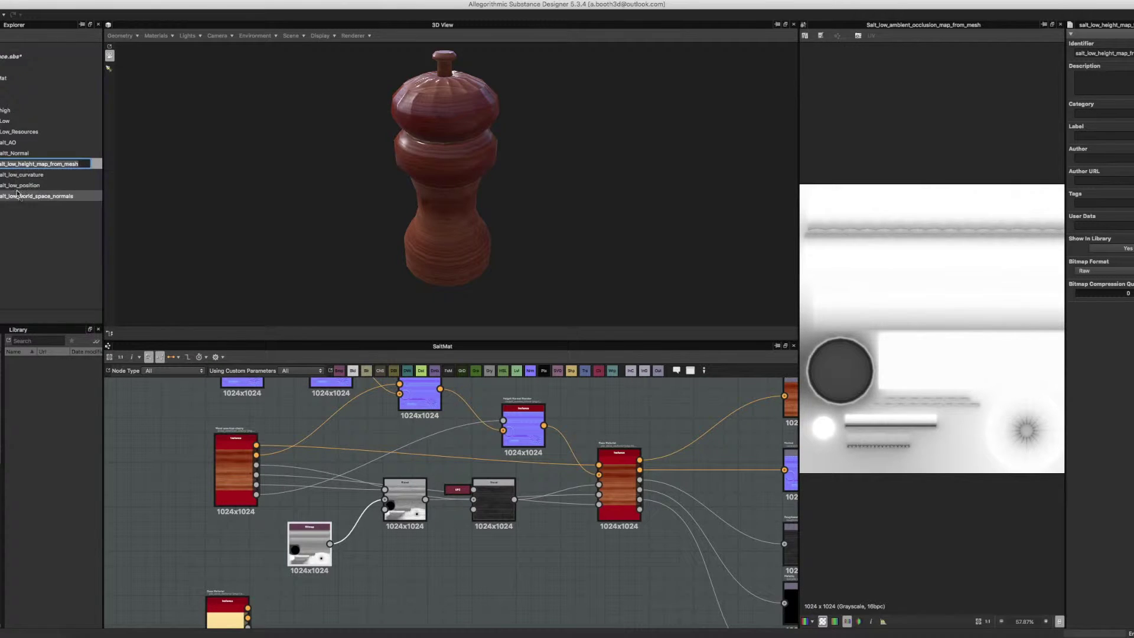
{"action": "left_click", "coordinate": [9, 164]}
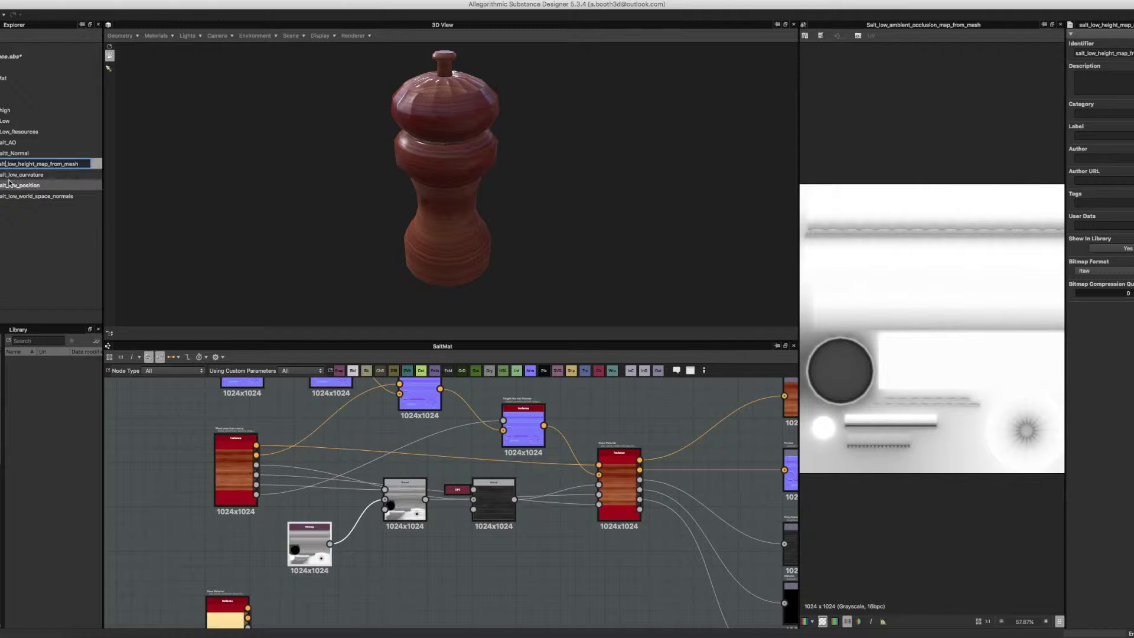
{"action": "left_click_drag", "start_coordinate": [16, 167], "coordinate": [88, 167]}
{"action": "key", "text": "BackSpace"}
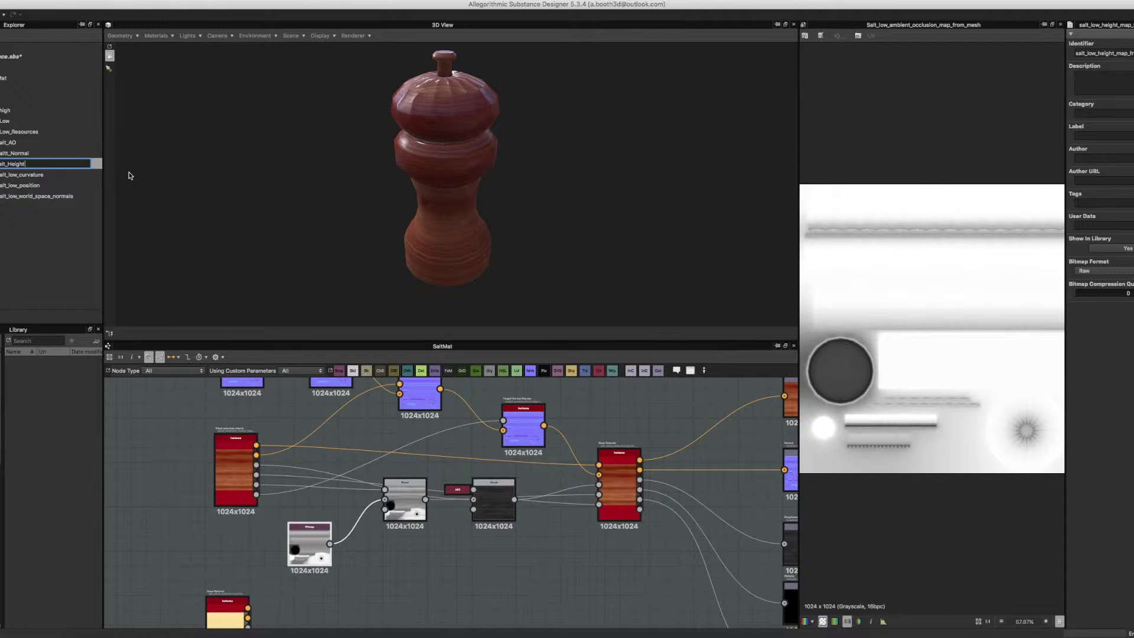
- Rename the salt_low_curvature resource to salt_curvature
{"action": "right_click", "coordinate": [24, 179]}
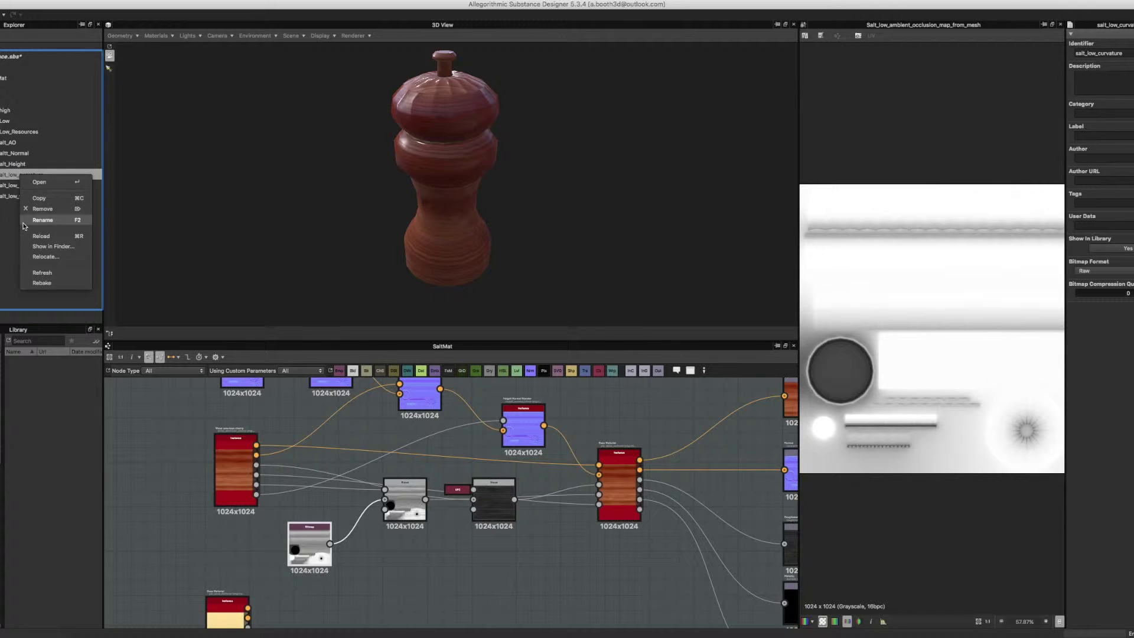
{"action": "left_click", "coordinate": [42, 221]}
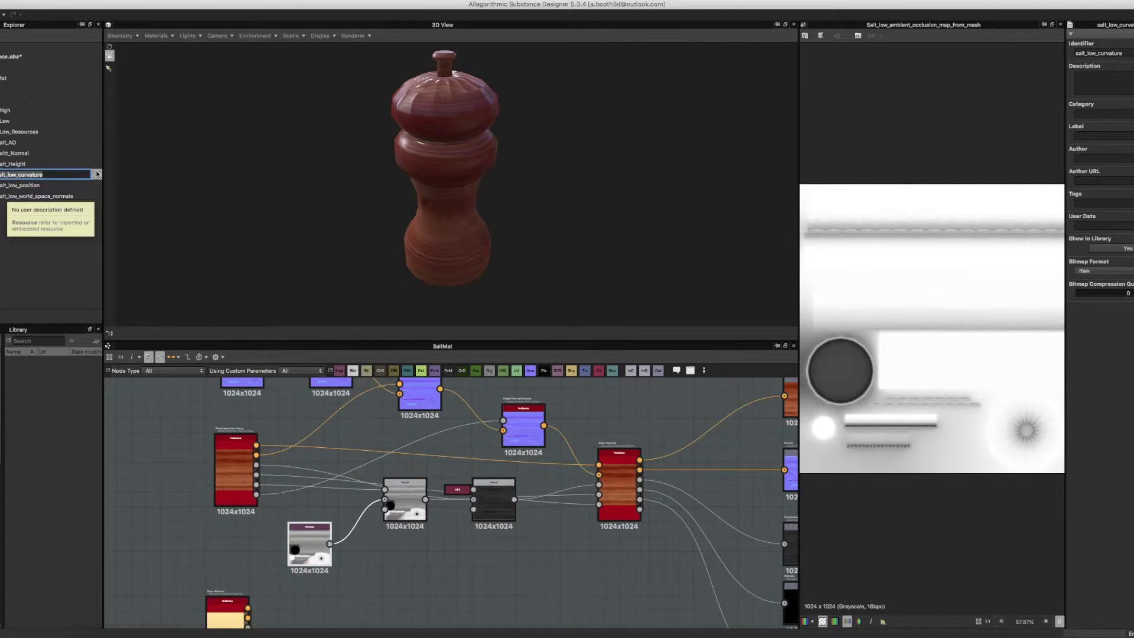
{"action": "left_click", "coordinate": [16, 174]}
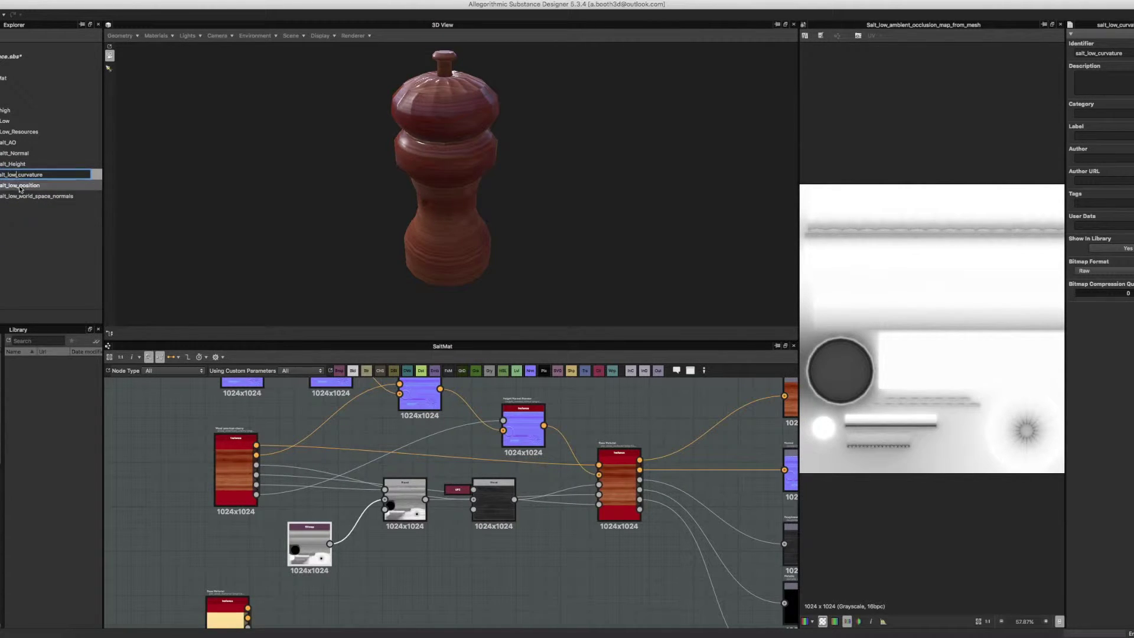
{"action": "key", "text": "BackSpace"}
{"action": "key", "text": "BackSpace"}
{"action": "key", "text": "BackSpace"}
{"action": "key", "text": "BackSpace"}
{"action": "left_click", "coordinate": [20, 208]}
- Rename the salt_low_position resource to salt_position
{"action": "right_click", "coordinate": [22, 186]}
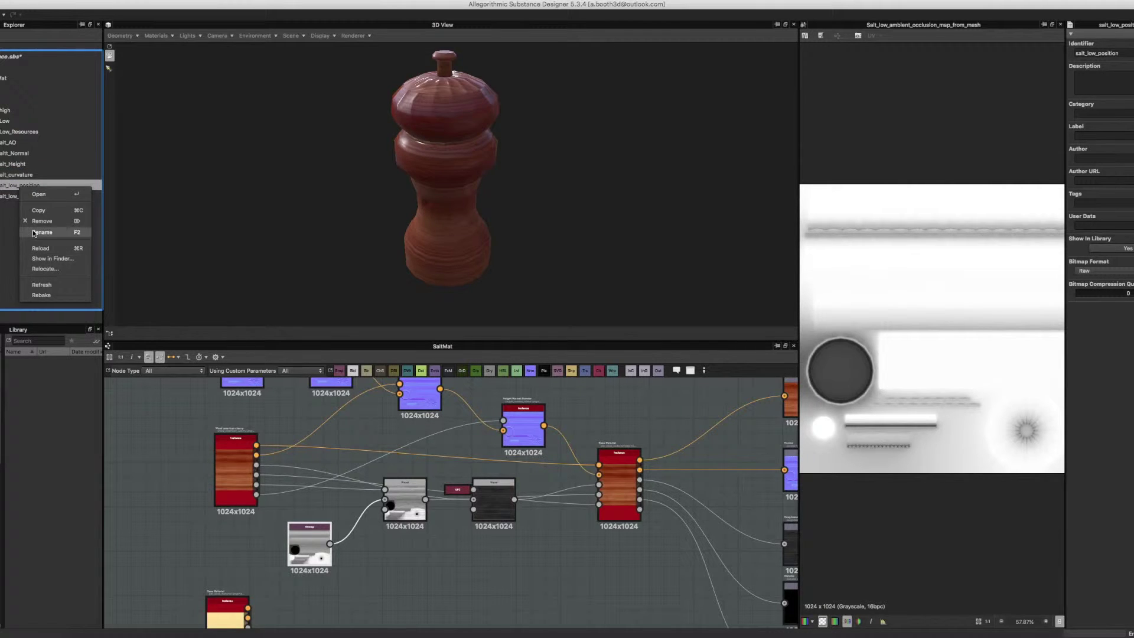
{"action": "left_click", "coordinate": [34, 233]}
{"action": "left_click", "coordinate": [18, 187]}
{"action": "key", "text": "BackSpace"}
{"action": "key", "text": "BackSpace"}
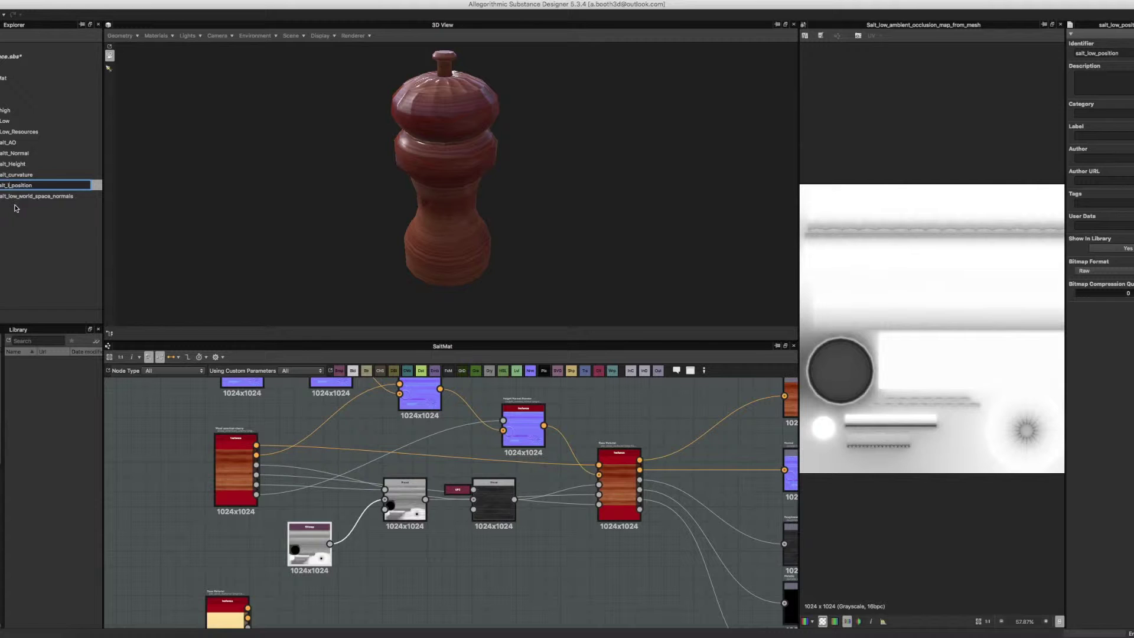
{"action": "key", "text": "BackSpace"}
{"action": "key", "text": "BackSpace"}
{"action": "left_click", "coordinate": [17, 204]}
- Rename the salt_low_world_space_normals resource to salt_lWS_Normals
{"action": "right_click", "coordinate": [17, 197]}
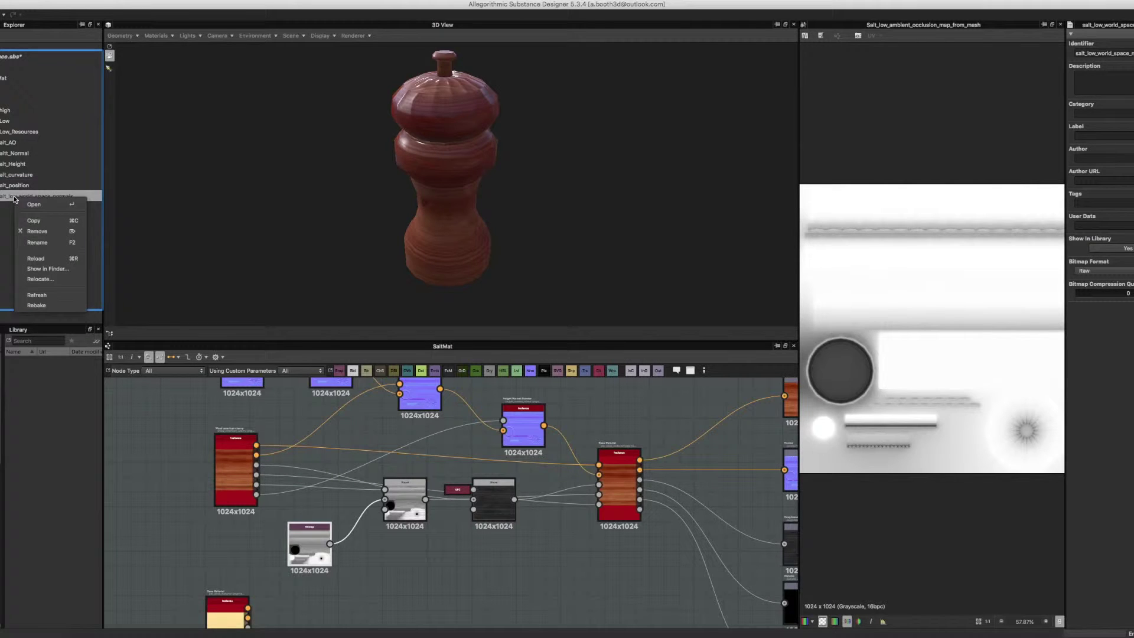
{"action": "left_click", "coordinate": [35, 243]}
{"action": "left_click", "coordinate": [8, 196]}
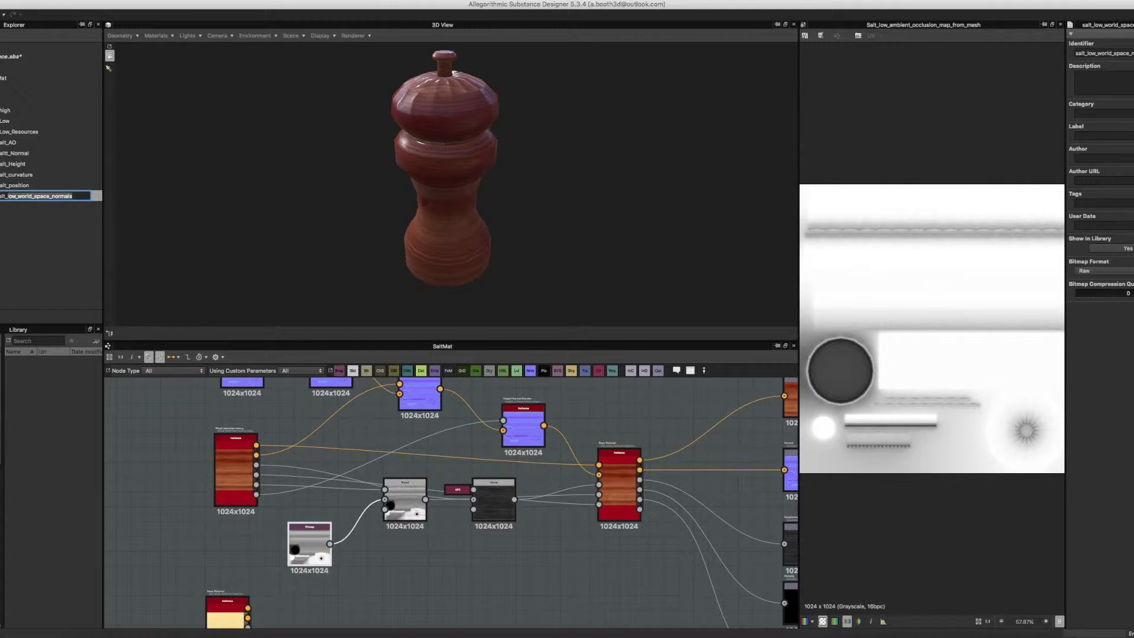
{"action": "type", "text": "WS"}
{"action": "key", "text": "Return"}
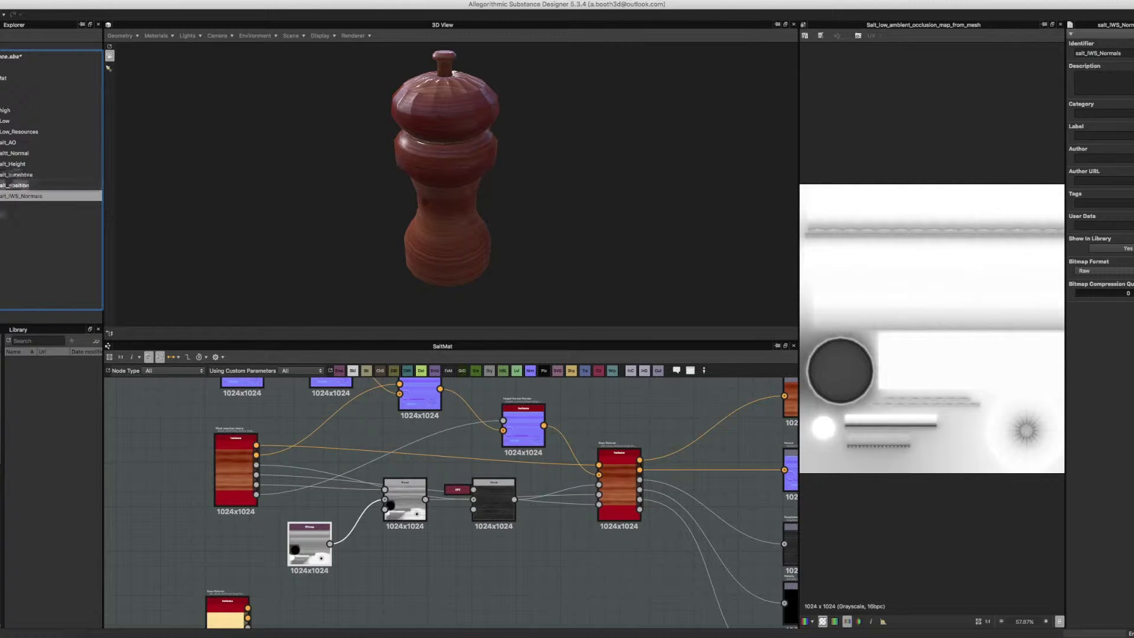
- Select the curvature, position and world space normals resources together
{"action": "left_click", "coordinate": [16, 176], "text": "shift"}
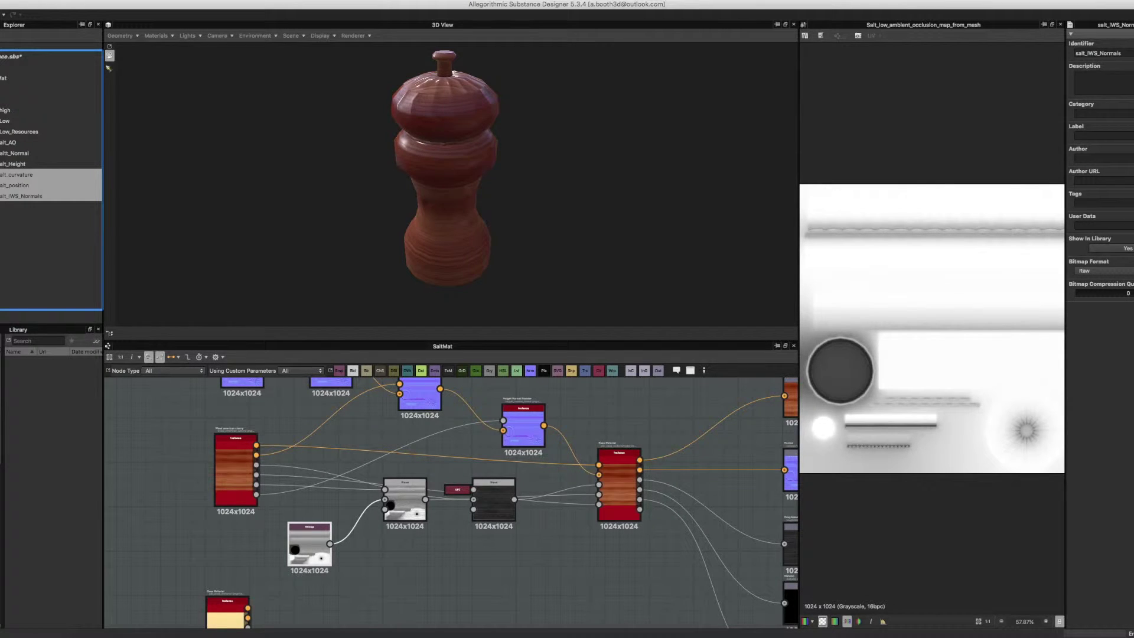
{"action": "mouse_move", "coordinate": [17, 175]}
{"action": "left_mouse_down"}
{"action": "mouse_move", "coordinate": [17, 196]}
{"action": "mouse_move", "coordinate": [16, 176]}
{"action": "left_mouse_up"}
{"action": "key", "text": "shift+Down"}
{"action": "key", "text": "shift+Down"}
{"action": "key", "text": "shift+Up"}
{"action": "key", "text": "shift+Up"}
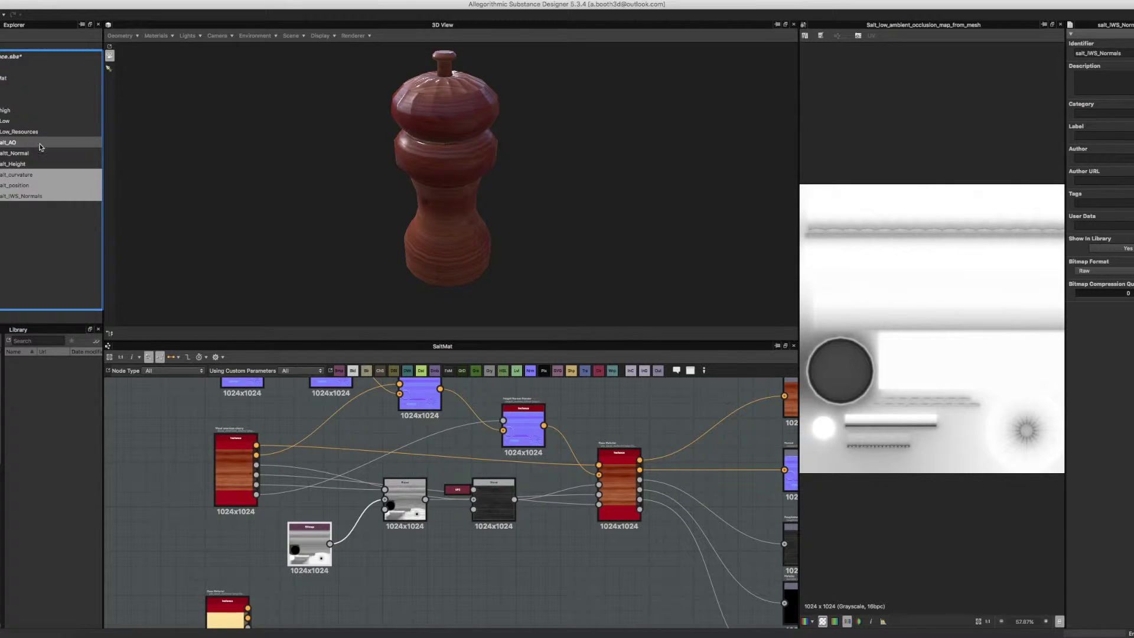
- Select the salt_AO, saltt_Normal and salt_Height resources and add them as bitmap nodes in an empty area of the SaltMat graph
{"action": "left_click", "coordinate": [38, 146]}
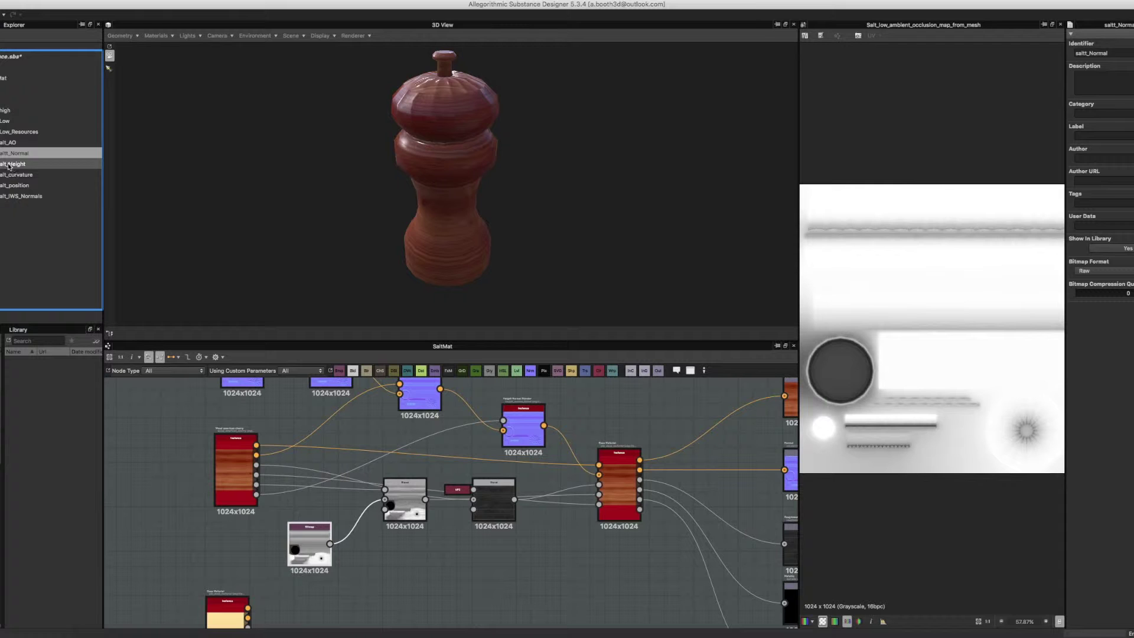
{"action": "mouse_move", "coordinate": [10, 154]}
{"action": "left_mouse_down"}
{"action": "mouse_move", "coordinate": [53, 157]}
{"action": "mouse_move", "coordinate": [18, 147]}
{"action": "left_mouse_up"}
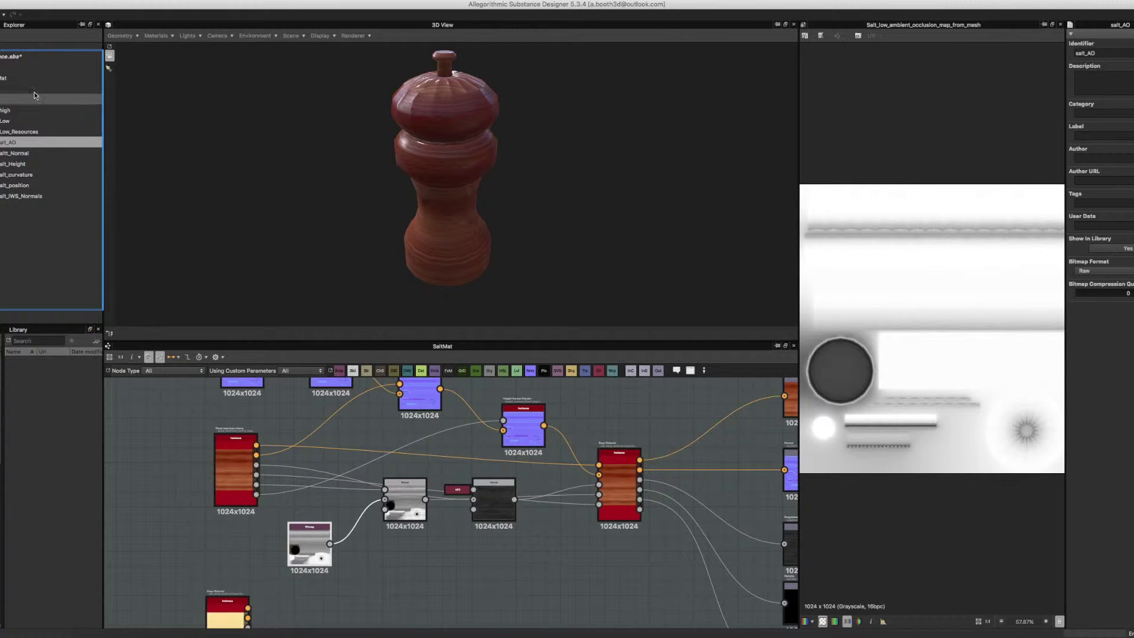
{"action": "left_click", "coordinate": [12, 165]}
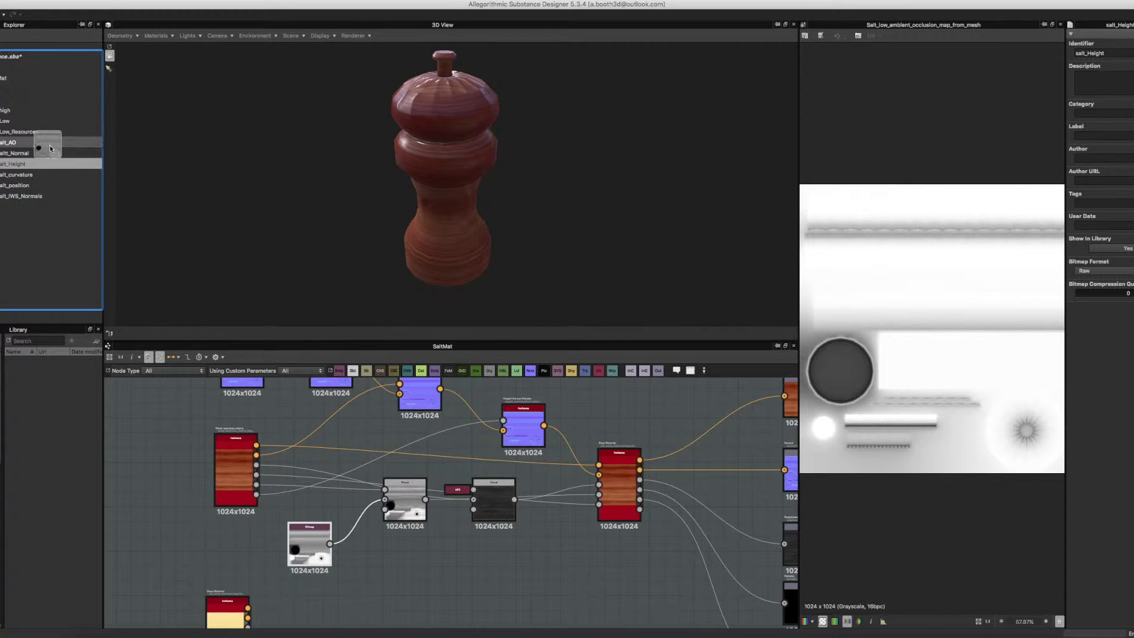
{"action": "left_click", "coordinate": [52, 143]}
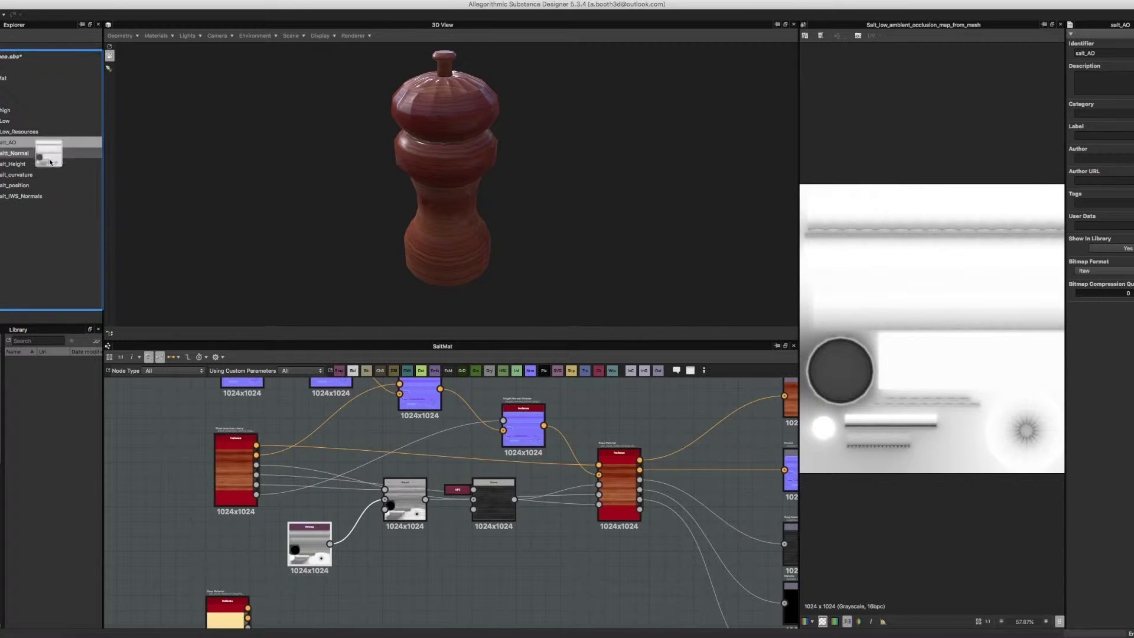
{"action": "left_click", "coordinate": [51, 162], "text": "shift"}
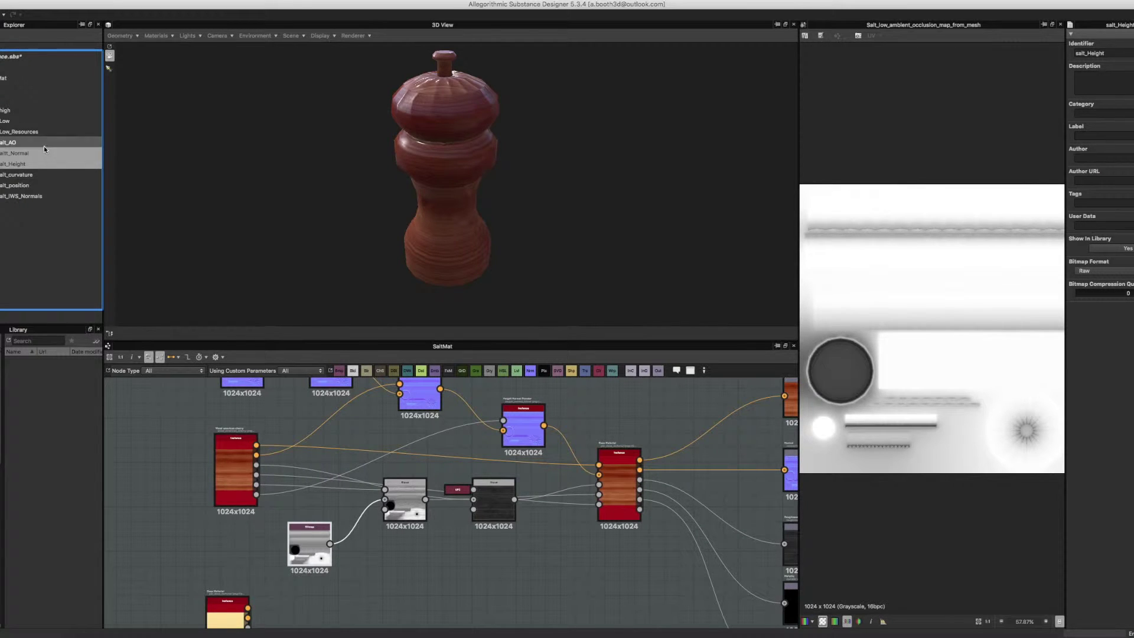
{"action": "left_click_drag", "start_coordinate": [31, 150], "coordinate": [402, 586]}
- Compare the SaltOcc and salt_AO bitmaps, and rearrange the nodes so that salt_AO sits directly below SaltOcc with the beige material node out of the way
{"action": "scroll", "coordinate": [390, 514], "scroll_direction": "up", "scroll_amount": 4}
{"action": "scroll", "coordinate": [391, 512], "scroll_direction": "down", "scroll_amount": 5}
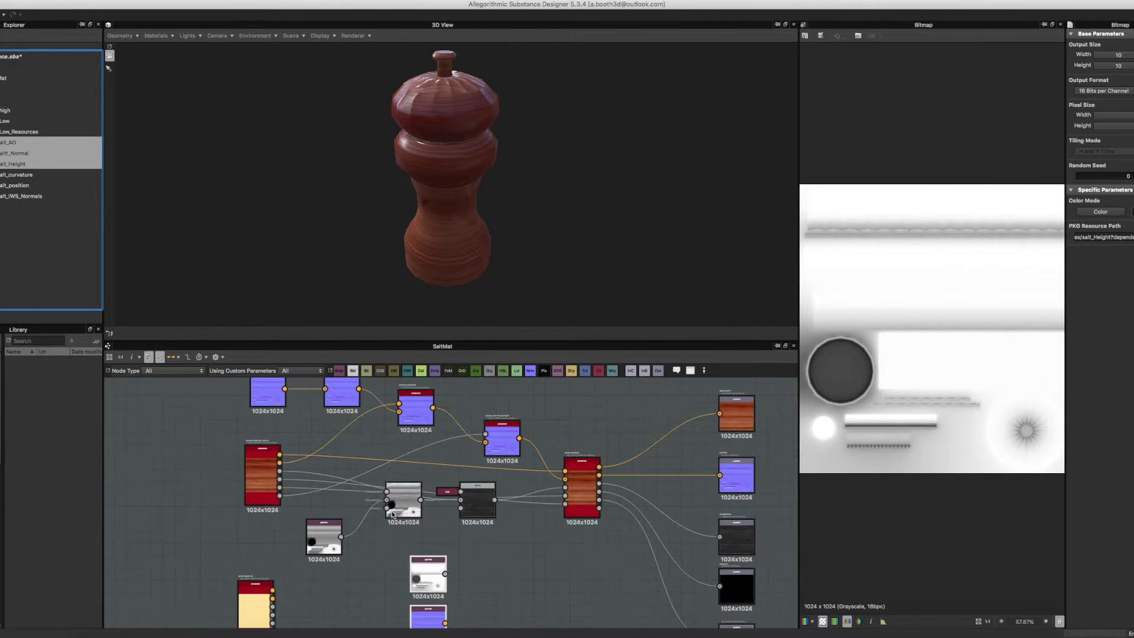
{"action": "middle_click_drag", "start_coordinate": [361, 566], "coordinate": [357, 480]}
{"action": "double_click", "coordinate": [358, 480]}
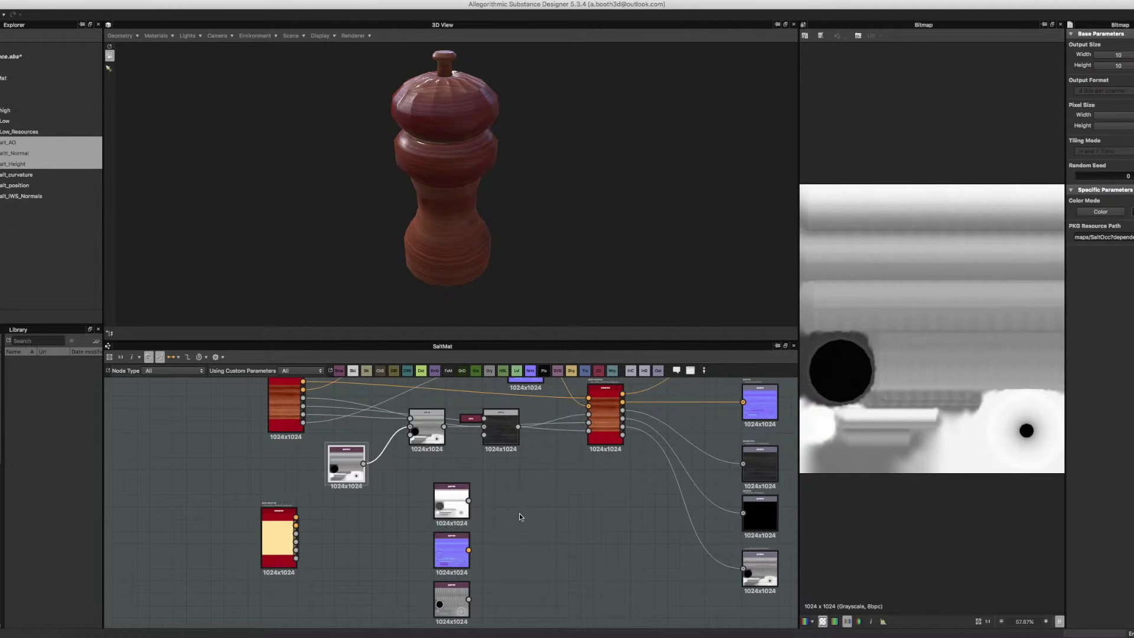
{"action": "double_click", "coordinate": [444, 494]}
{"action": "left_click_drag", "start_coordinate": [287, 529], "coordinate": [226, 573]}
{"action": "middle_click_drag", "start_coordinate": [337, 505], "coordinate": [456, 512]}
{"action": "left_click_drag", "start_coordinate": [458, 477], "coordinate": [353, 478]}
{"action": "left_click_drag", "start_coordinate": [569, 507], "coordinate": [364, 519]}
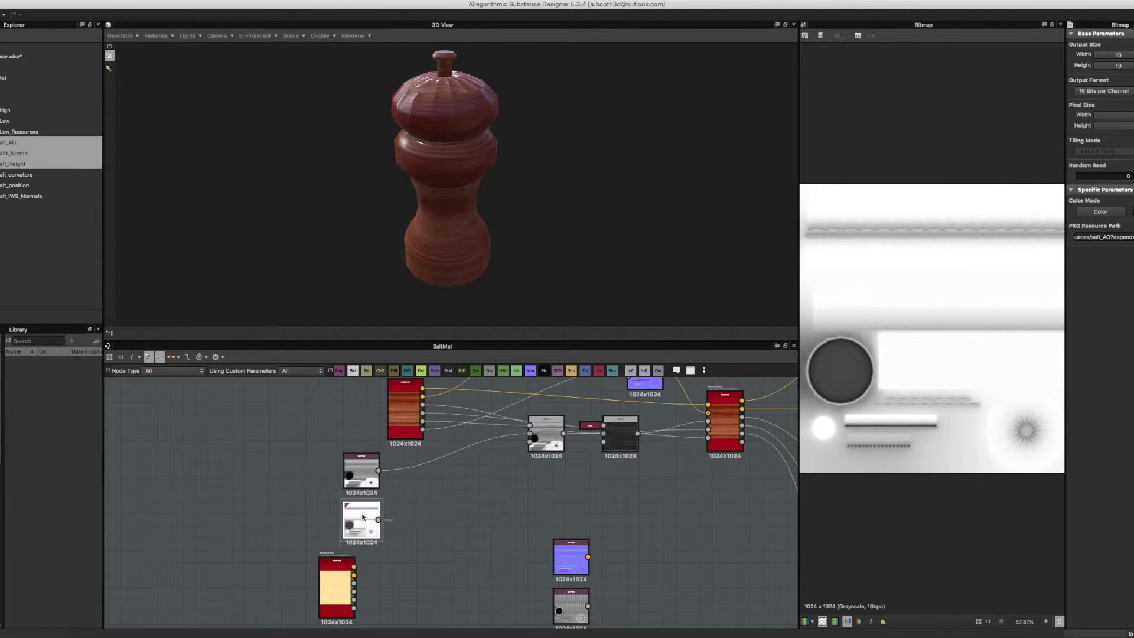
- Add a Blend node with the SaltOcc bitmap as its foreground and the salt_AO bitmap as its background
{"action": "right_click", "coordinate": [439, 497]}
{"action": "mouse_move", "coordinate": [464, 270]}
{"action": "left_click", "coordinate": [573, 285]}
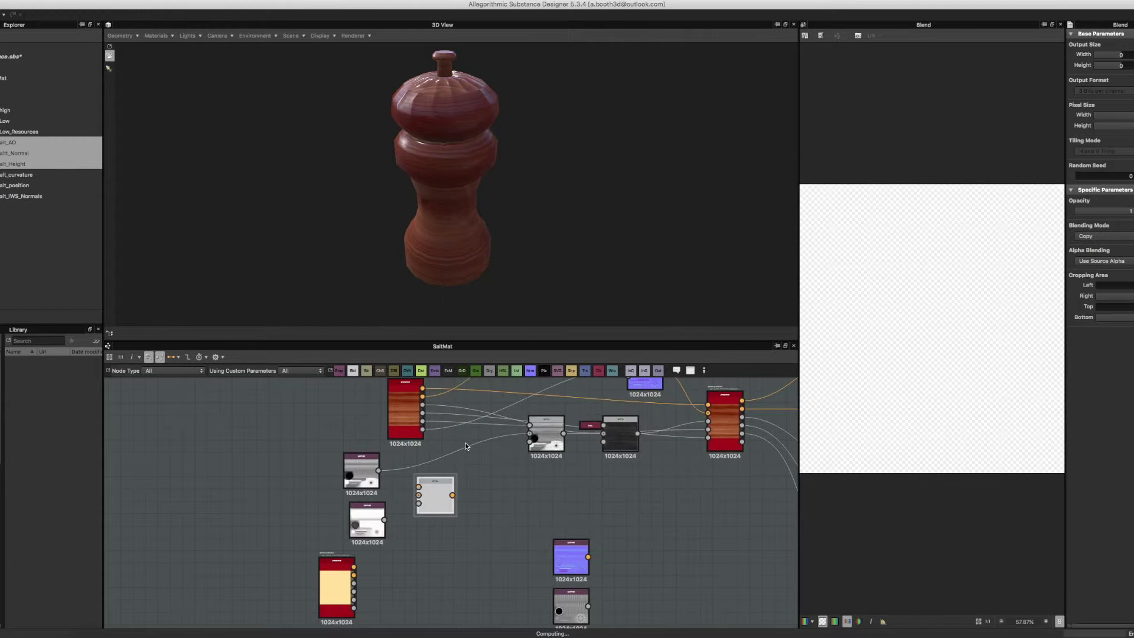
{"action": "left_click_drag", "start_coordinate": [418, 487], "coordinate": [378, 471]}
{"action": "left_click_drag", "start_coordinate": [385, 520], "coordinate": [418, 495]}
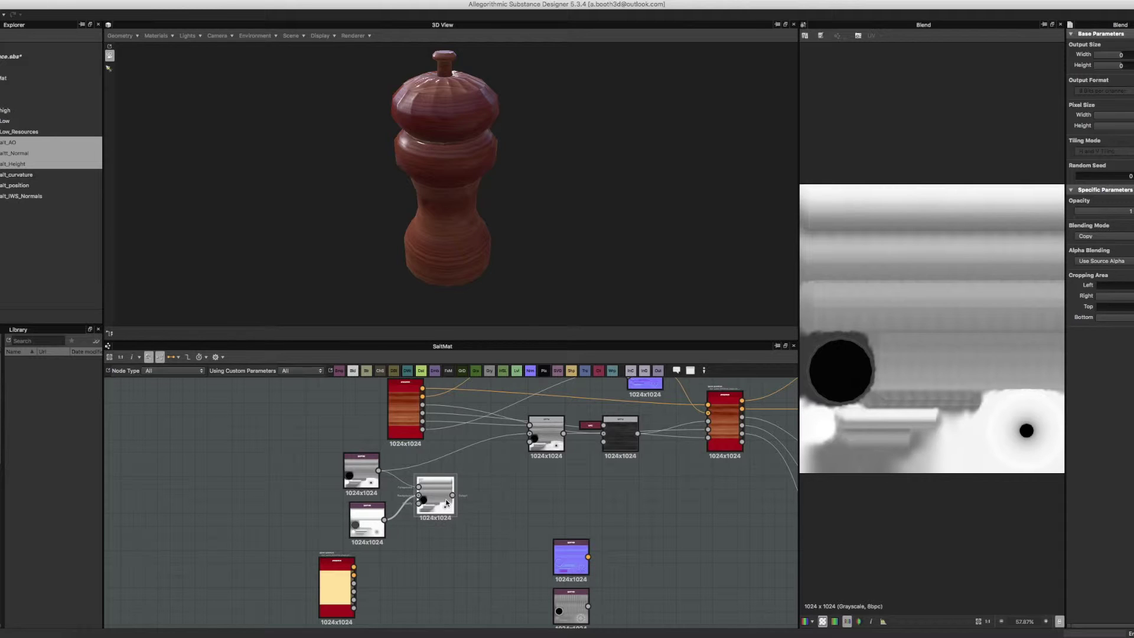
- Try the Multiply, Overlay, Add Sub, Screen and Soft Light blending modes on the new Blend node
{"action": "left_click", "coordinate": [1093, 236]}
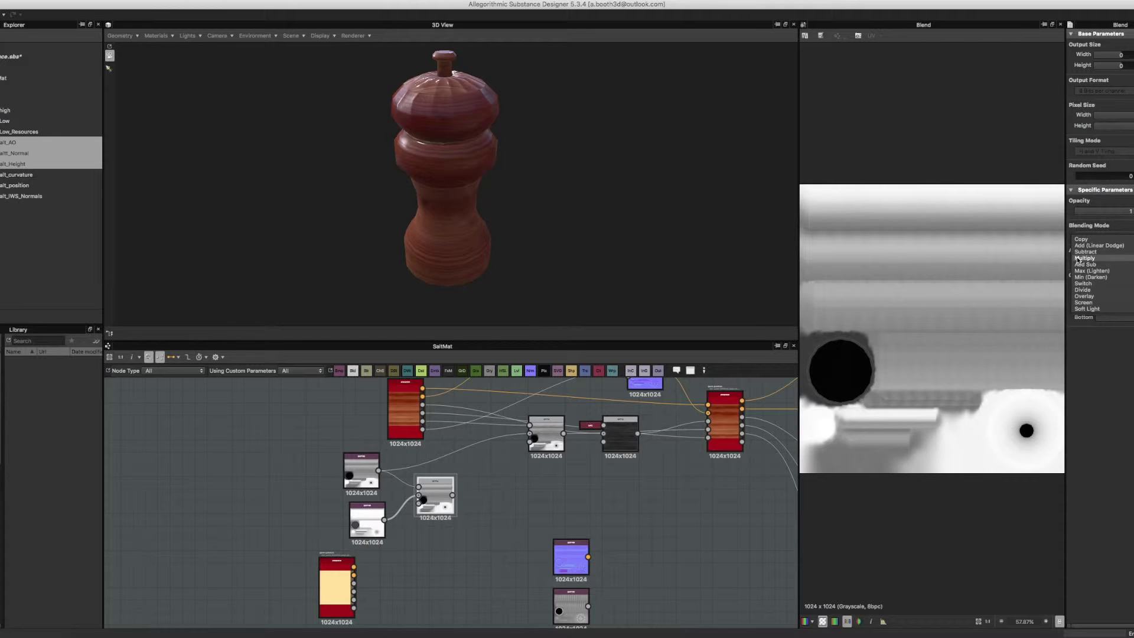
{"action": "left_click", "coordinate": [1085, 258]}
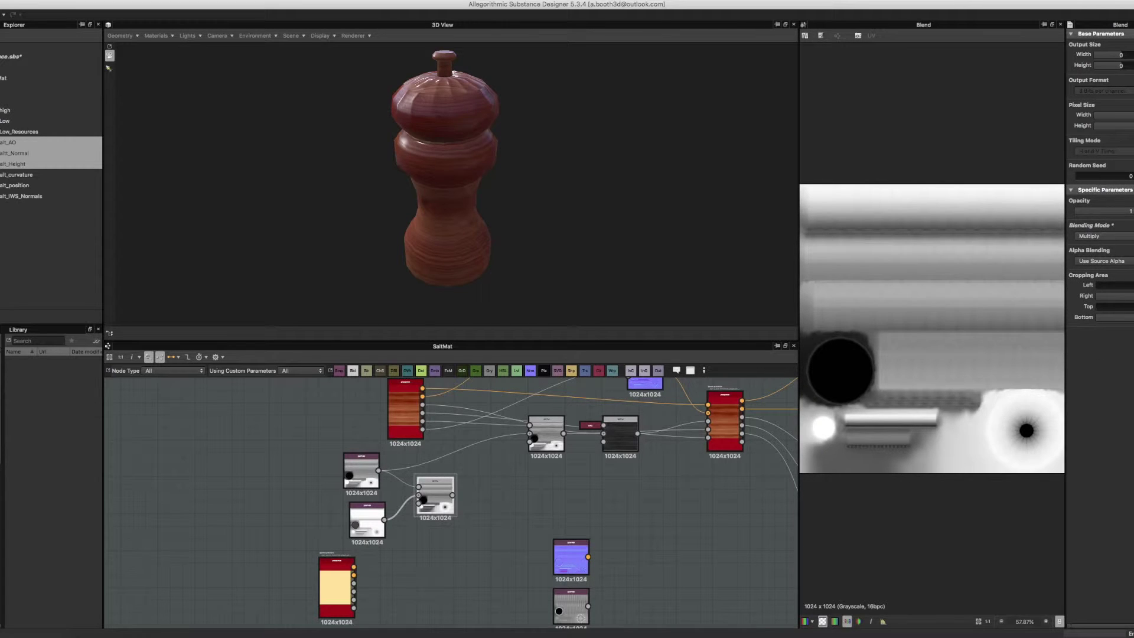
{"action": "left_click", "coordinate": [1087, 237]}
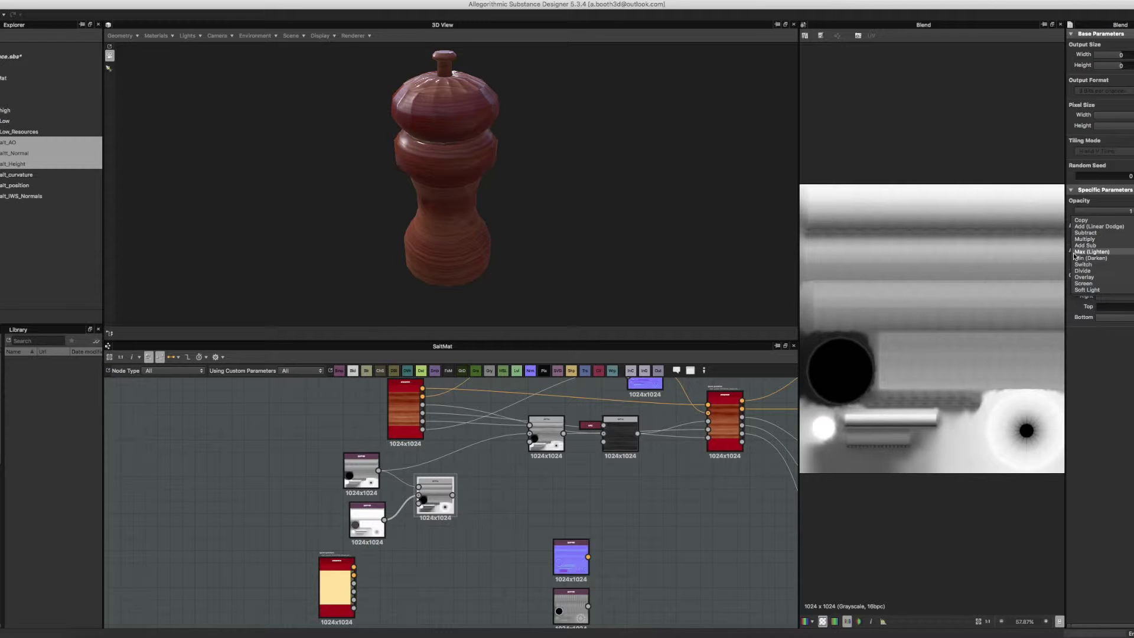
{"action": "left_click", "coordinate": [1079, 277]}
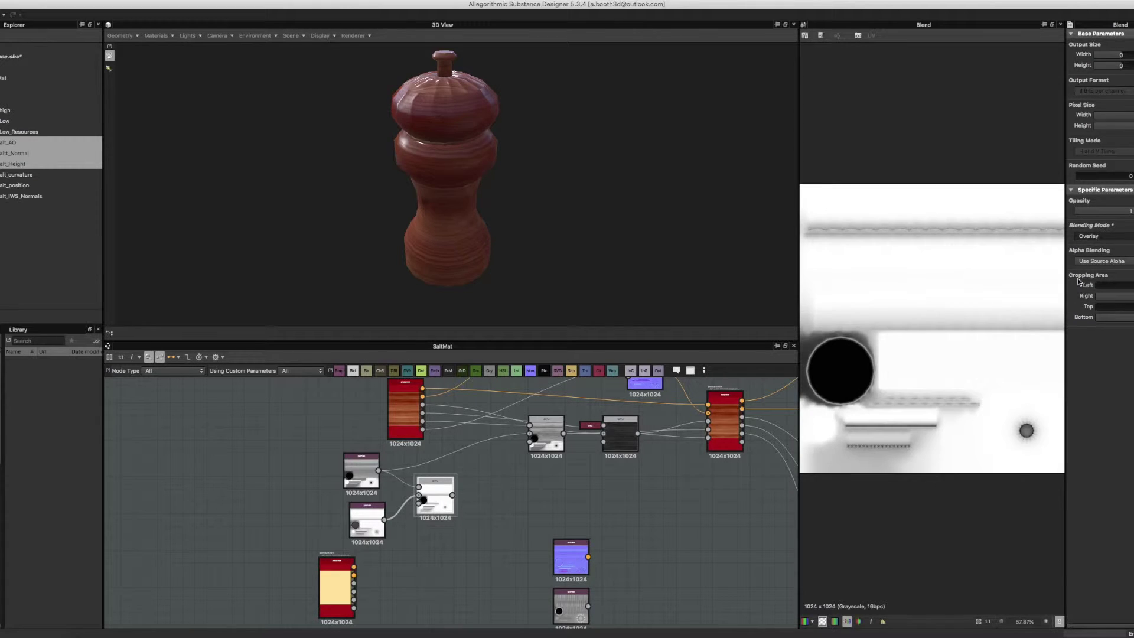
{"action": "left_click", "coordinate": [1088, 237]}
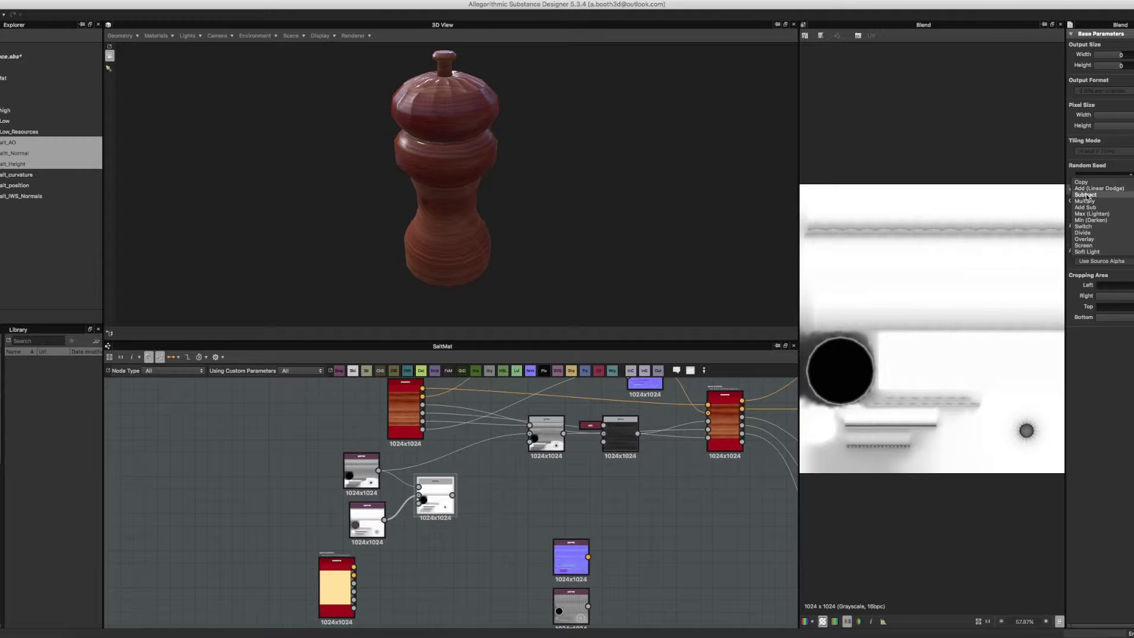
{"action": "left_click", "coordinate": [1081, 208]}
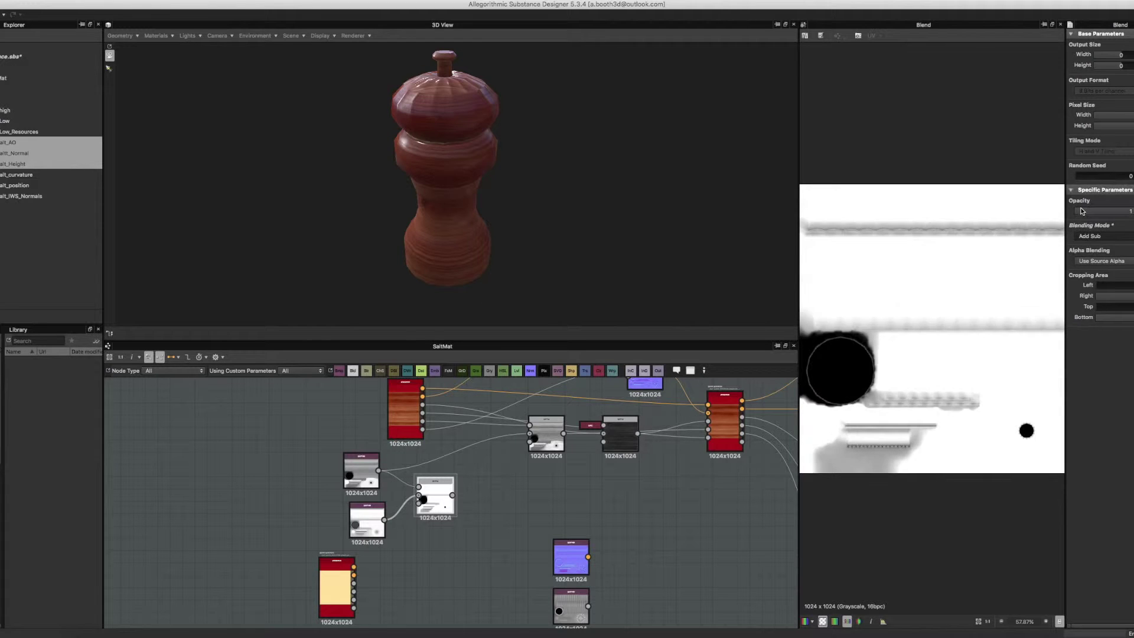
{"action": "left_click", "coordinate": [1083, 236]}
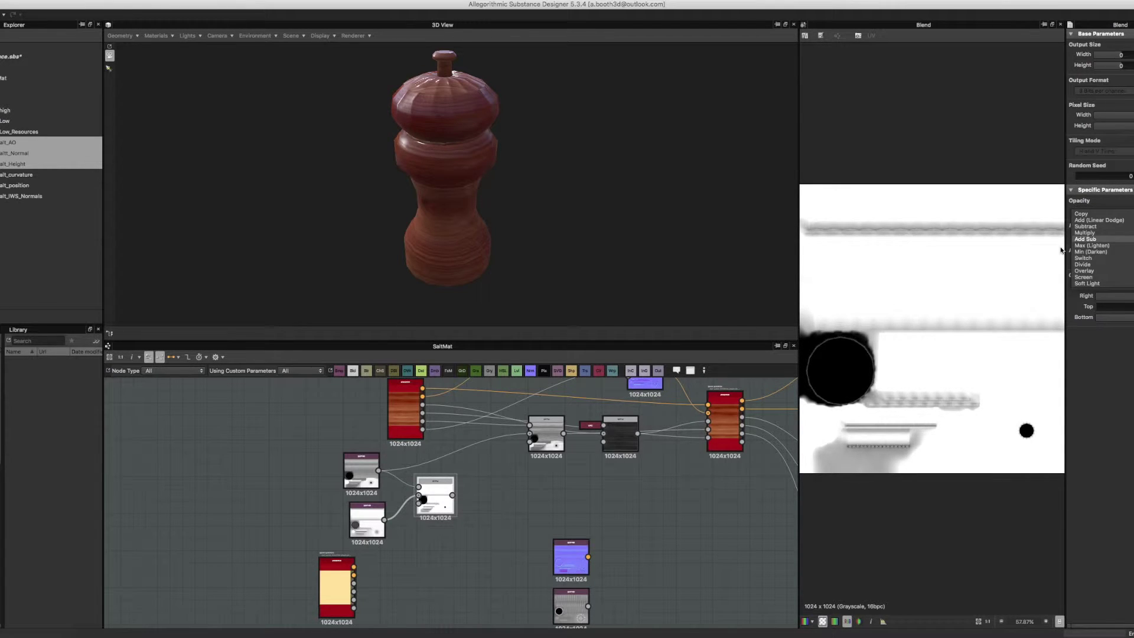
{"action": "left_click", "coordinate": [1084, 277]}
{"action": "left_click", "coordinate": [1085, 240]}
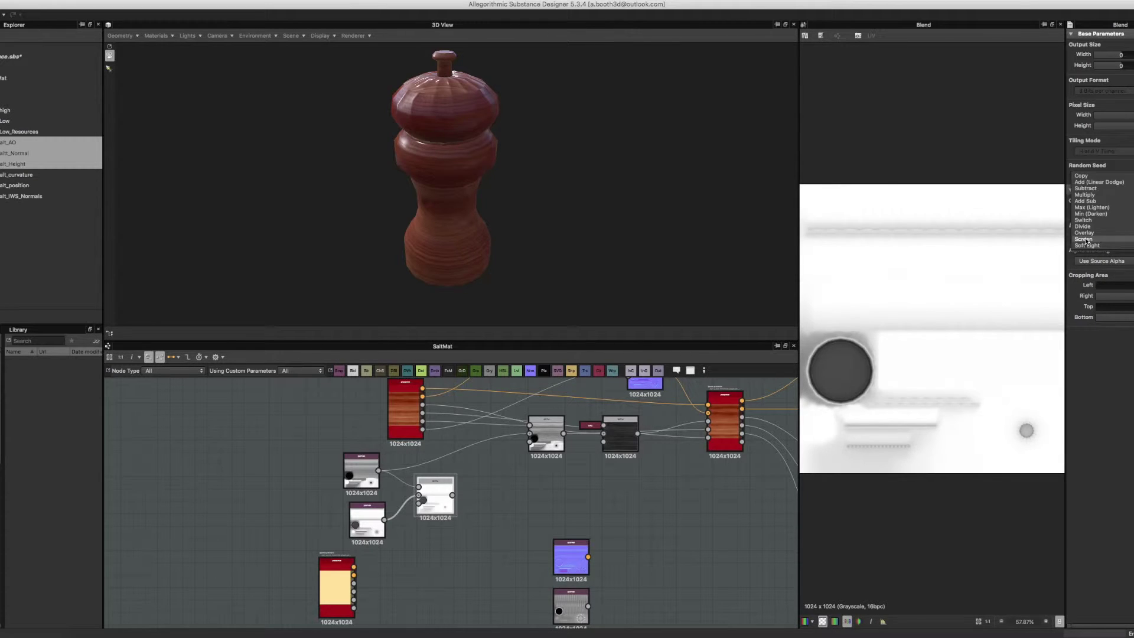
{"action": "left_click", "coordinate": [1090, 245]}
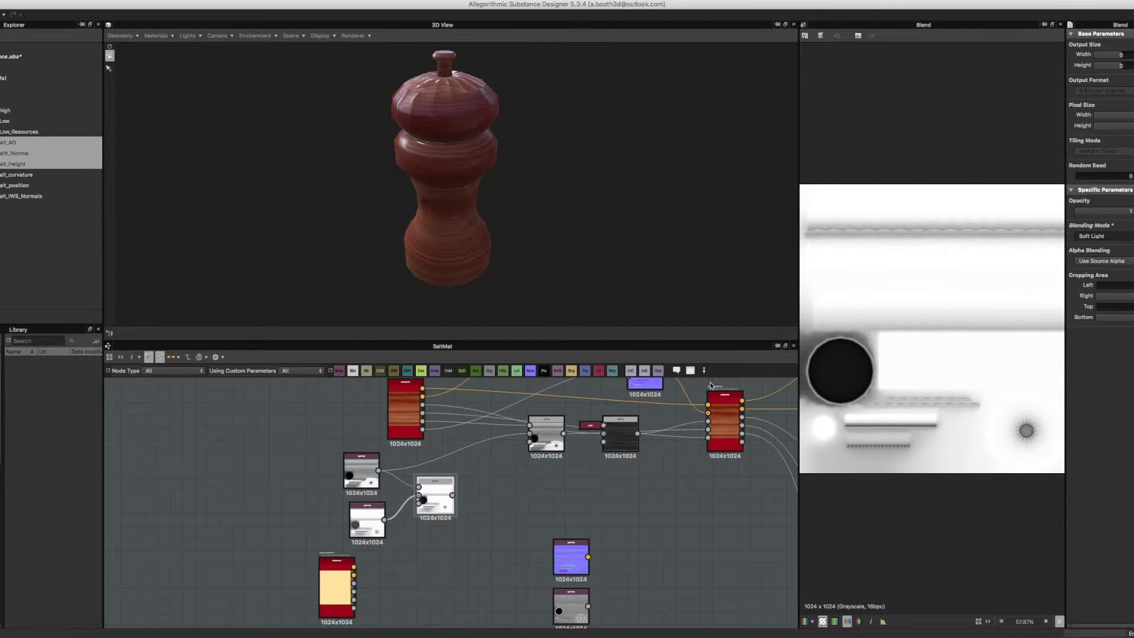
- Compare the Min (Darken) and Max (Lighten) blending modes and set the Blend node to Min (Darken)
{"action": "left_click", "coordinate": [1131, 237]}
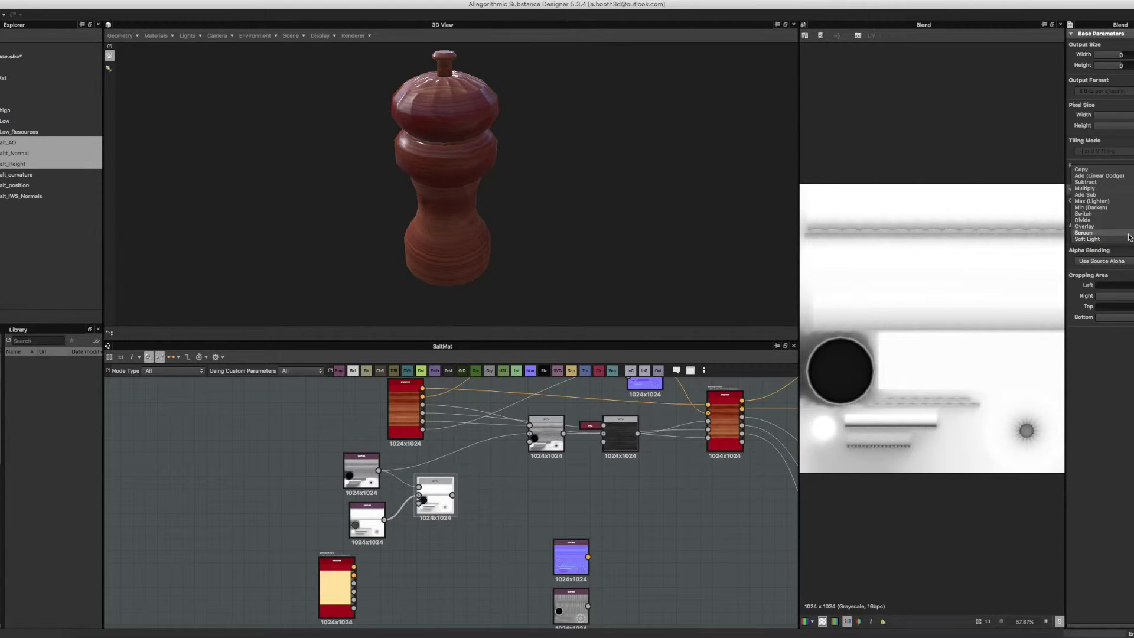
{"action": "left_click", "coordinate": [1091, 207]}
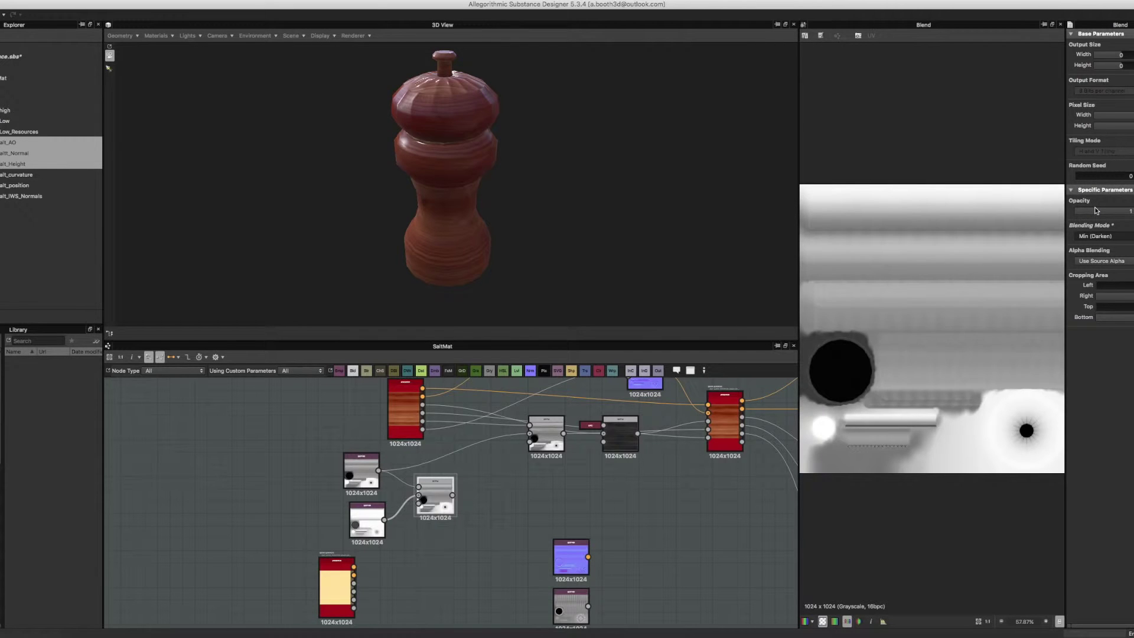
{"action": "left_click", "coordinate": [1086, 238]}
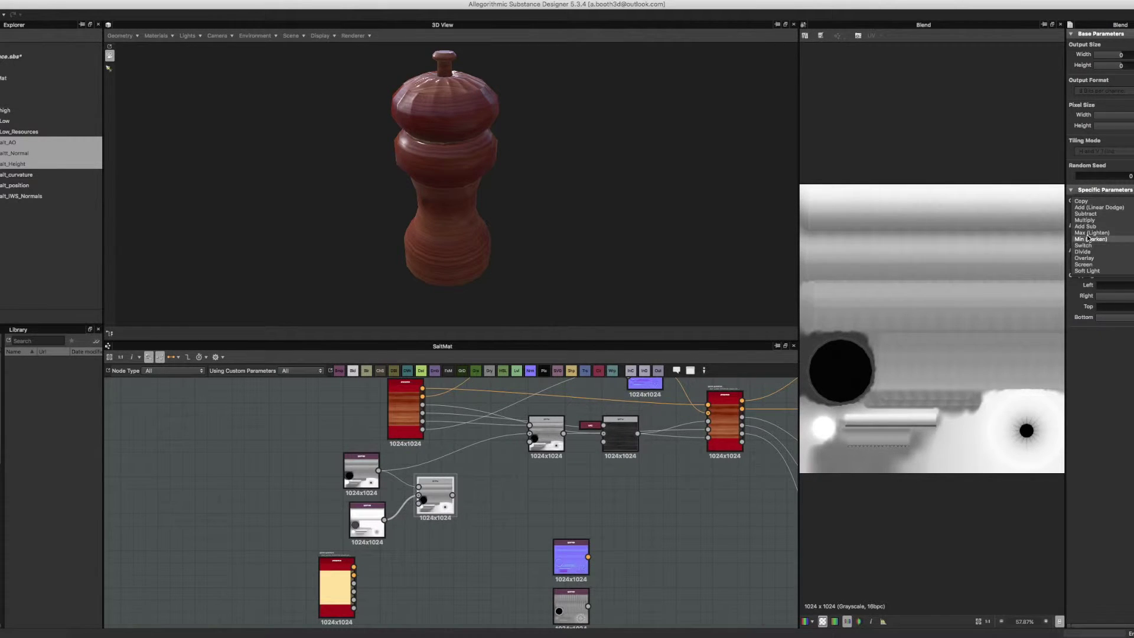
{"action": "left_click", "coordinate": [1087, 231]}
{"action": "left_click", "coordinate": [1089, 236]}
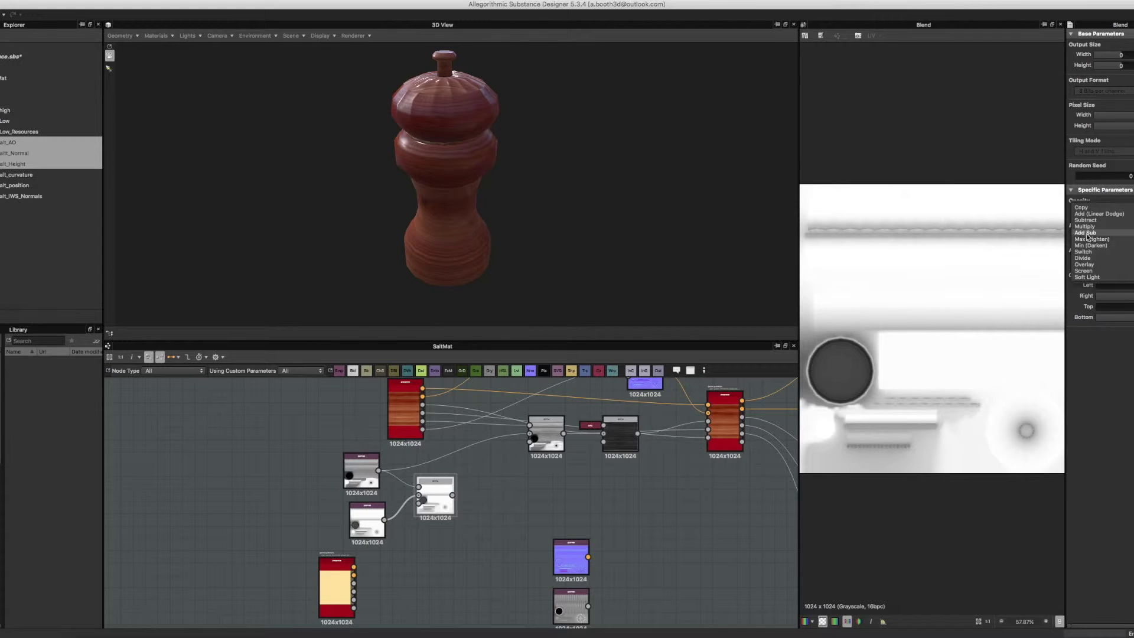
{"action": "left_click", "coordinate": [1087, 247]}
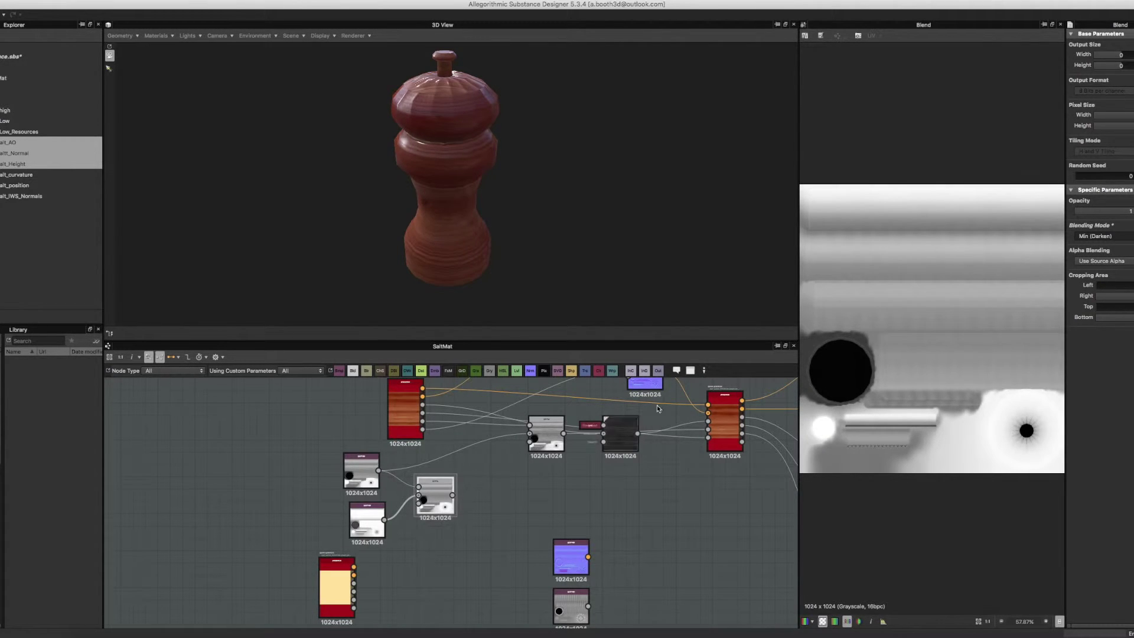
- Set the new Blend node's blending mode to Multiply
{"action": "left_click", "coordinate": [1087, 259]}
{"action": "left_click", "coordinate": [1081, 237]}
{"action": "left_click", "coordinate": [1087, 236]}
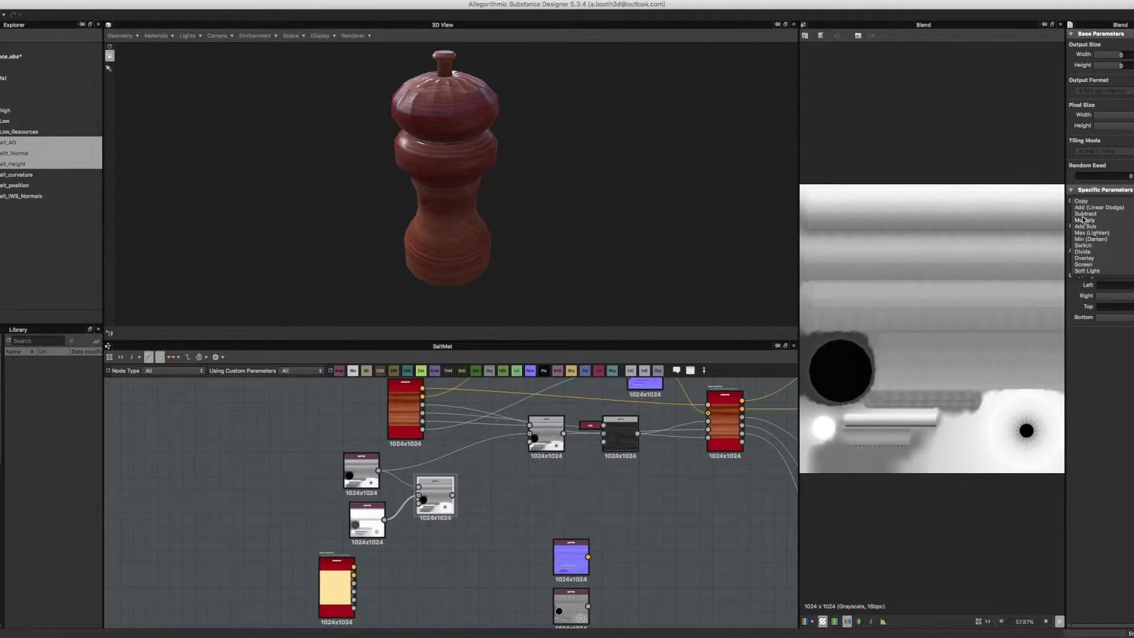
{"action": "left_click", "coordinate": [1083, 219]}
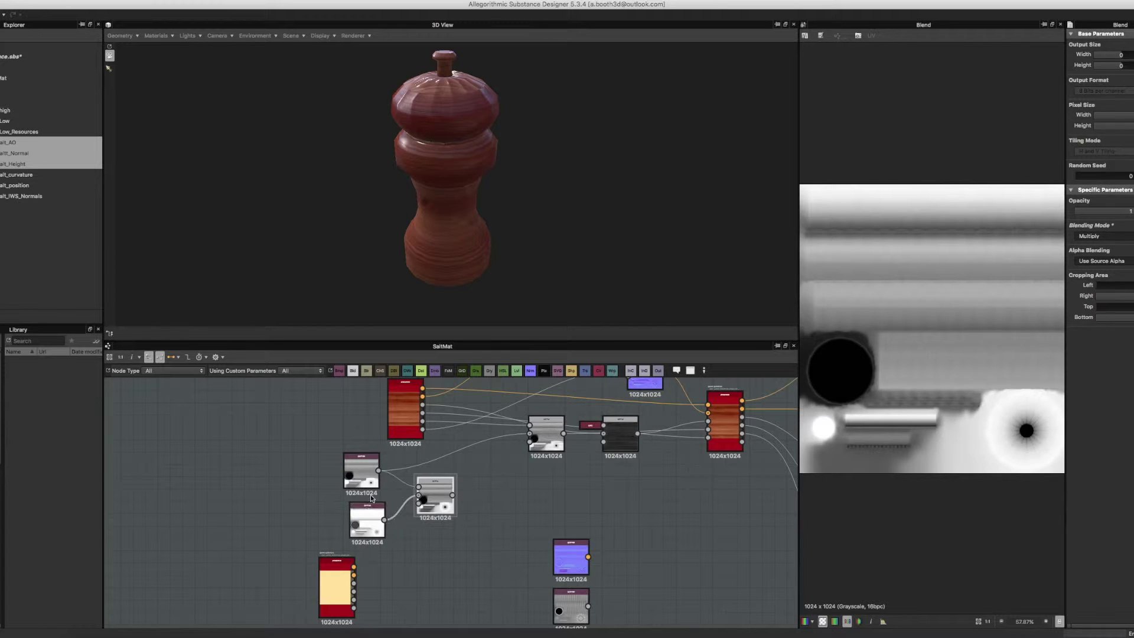
- Compare the SaltOcc and salt_AO bitmaps with the multiplied Blend result in the 2D view
{"action": "double_click", "coordinate": [366, 519]}
{"action": "double_click", "coordinate": [364, 474]}
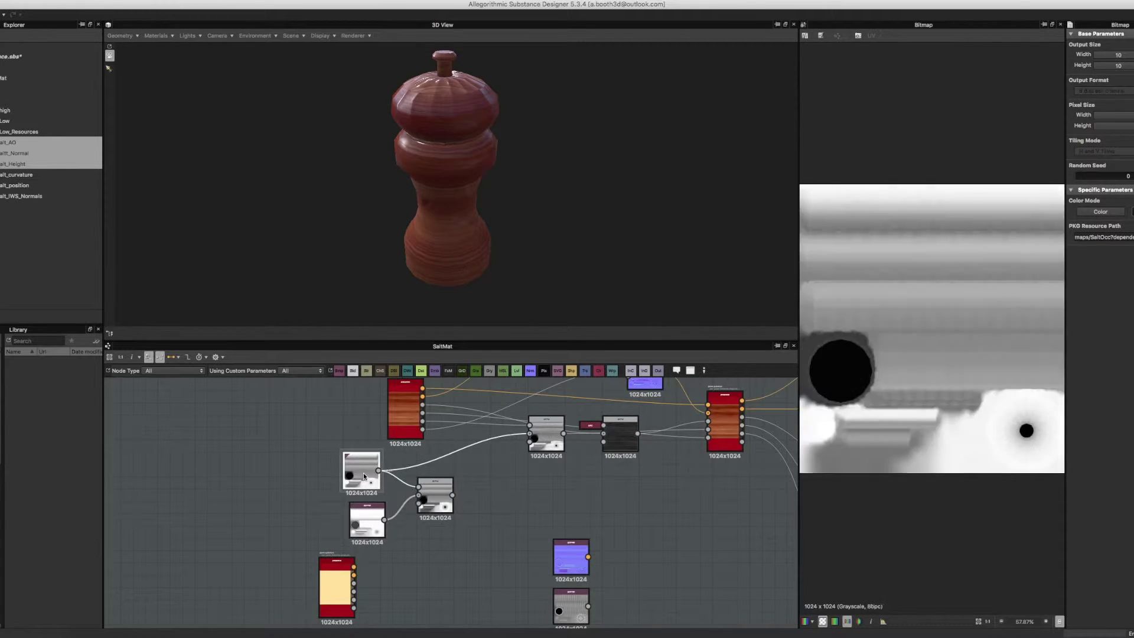
{"action": "double_click", "coordinate": [367, 512]}
{"action": "left_click_drag", "start_coordinate": [428, 491], "coordinate": [474, 495]}
{"action": "double_click", "coordinate": [479, 505]}
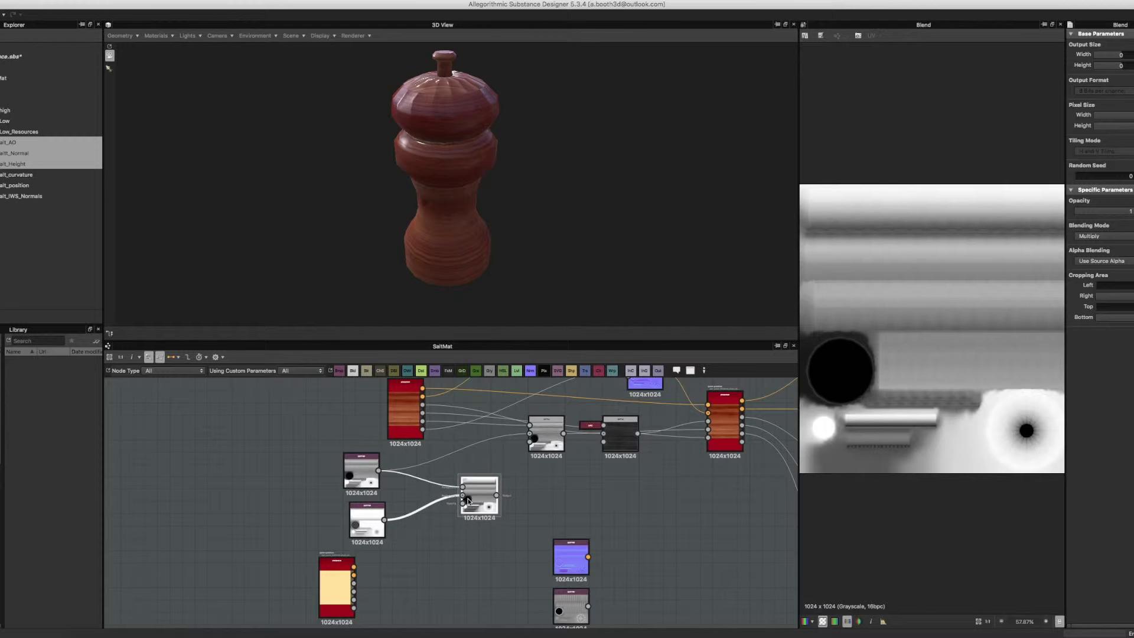
{"action": "double_click", "coordinate": [358, 472]}
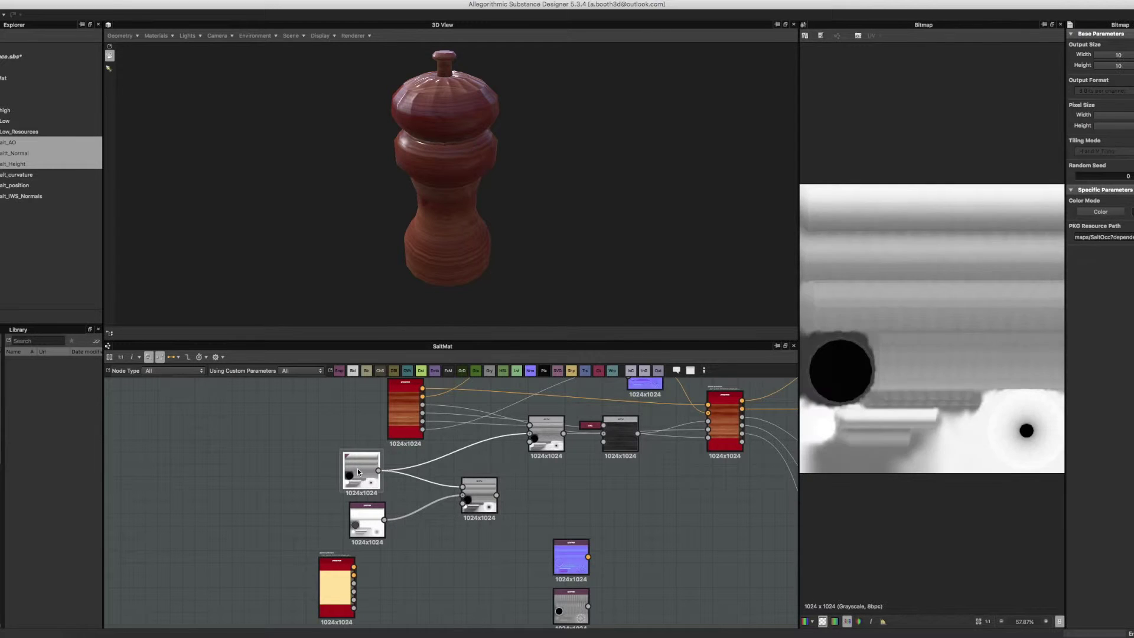
{"action": "double_click", "coordinate": [360, 510]}
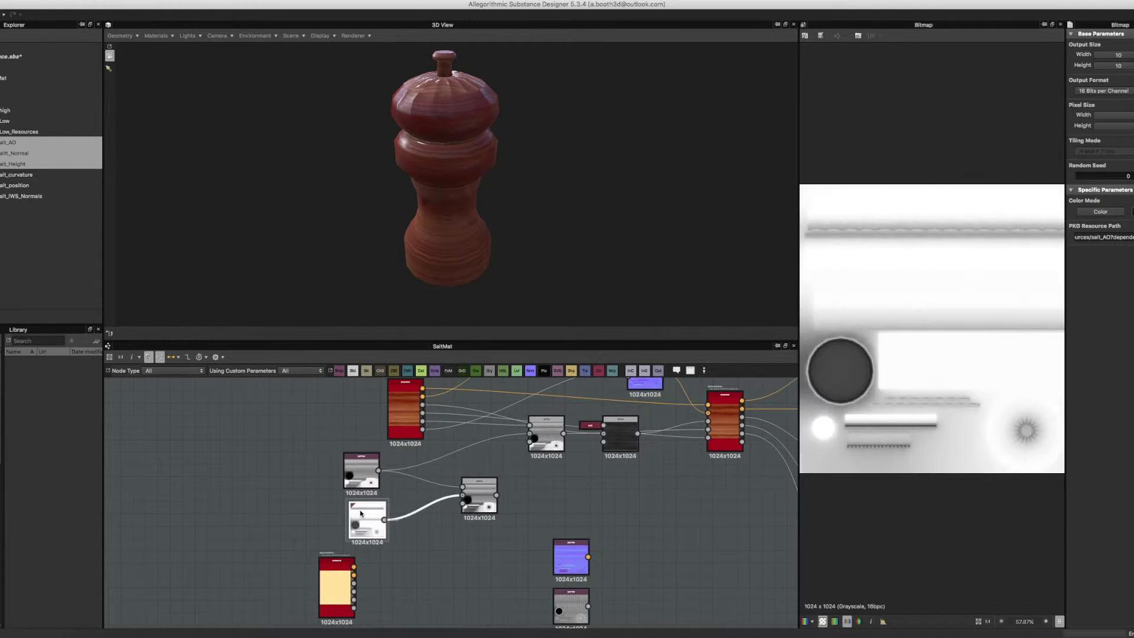
{"action": "double_click", "coordinate": [477, 491]}
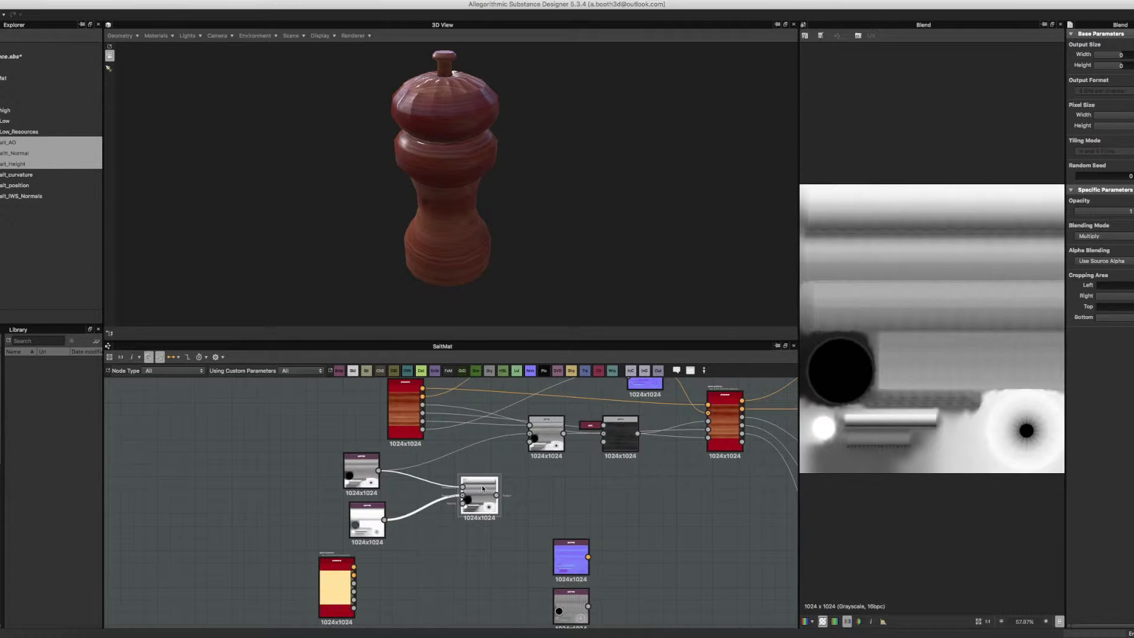
- Feed the new Blend node's output into the downstream blend node in place of SaltOcc, and check the mill in the 3D view
{"action": "left_click_drag", "start_coordinate": [476, 490], "coordinate": [454, 489]}
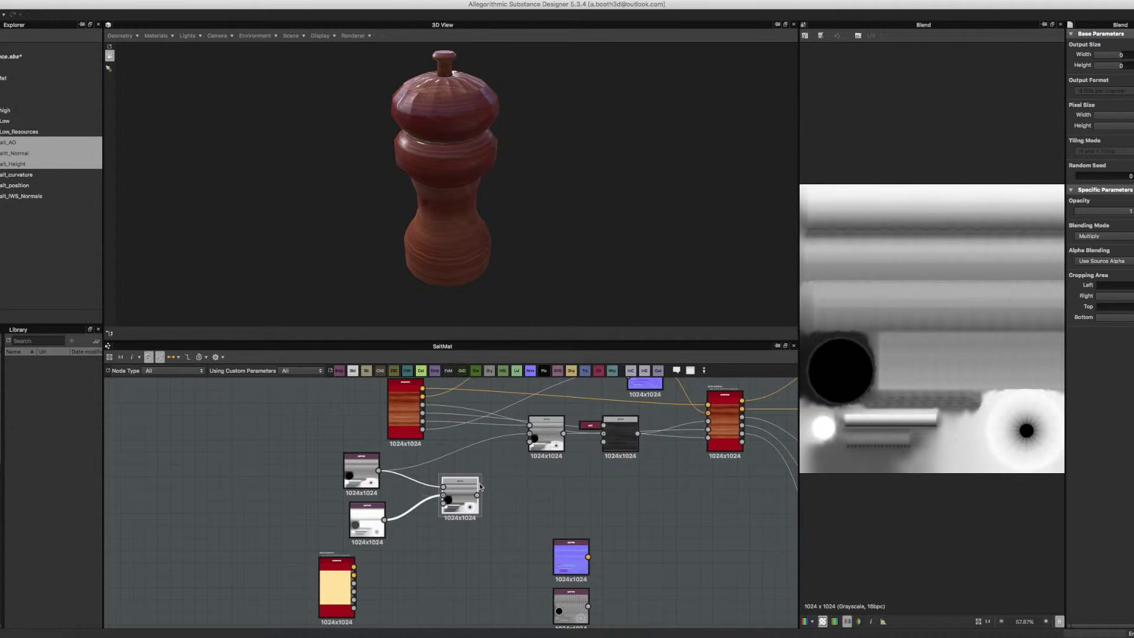
{"action": "left_click_drag", "start_coordinate": [478, 495], "coordinate": [529, 436]}
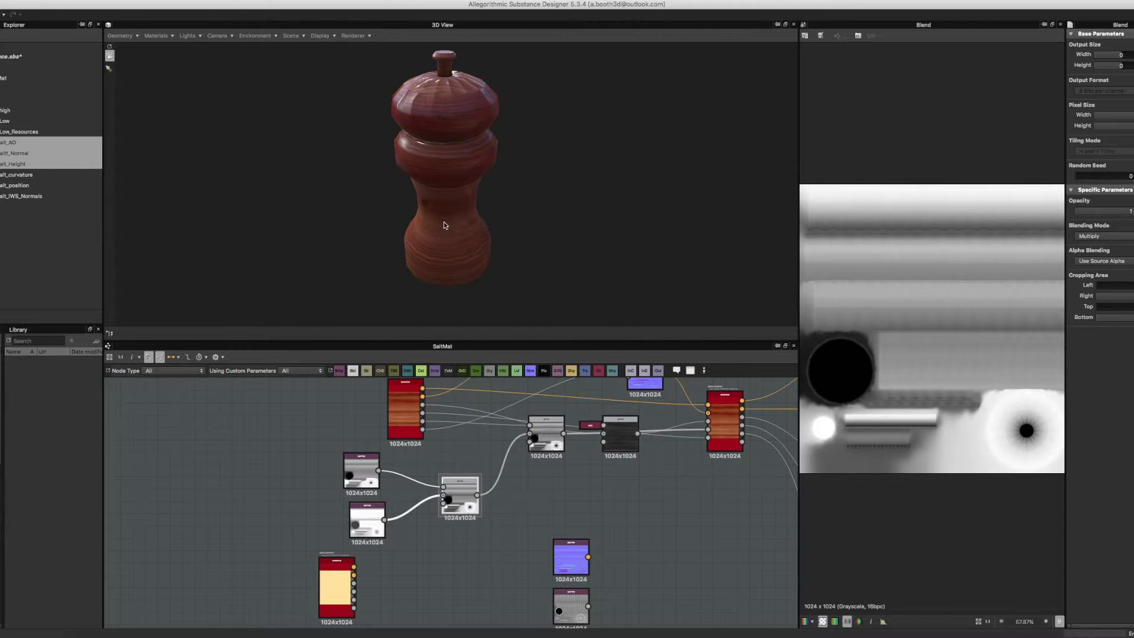
{"action": "left_click_drag", "start_coordinate": [440, 111], "coordinate": [477, 121]}
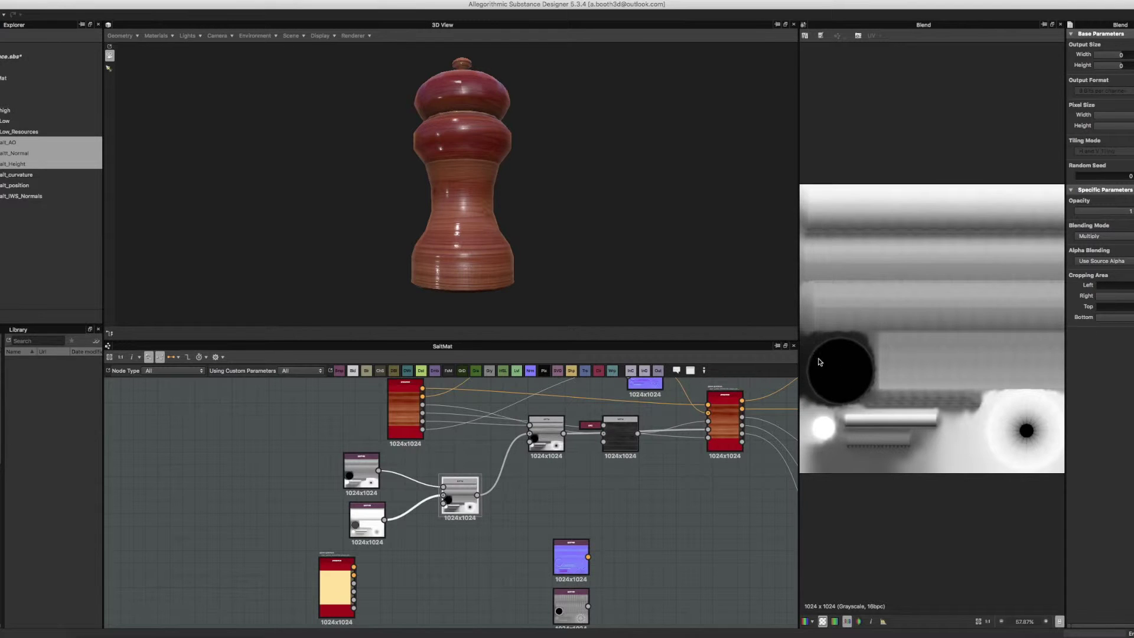
- Spread out the occlusion nodes, stacking SaltOcc above salt_AO and leaving free space after their Blend node
{"action": "left_click", "coordinate": [362, 477]}
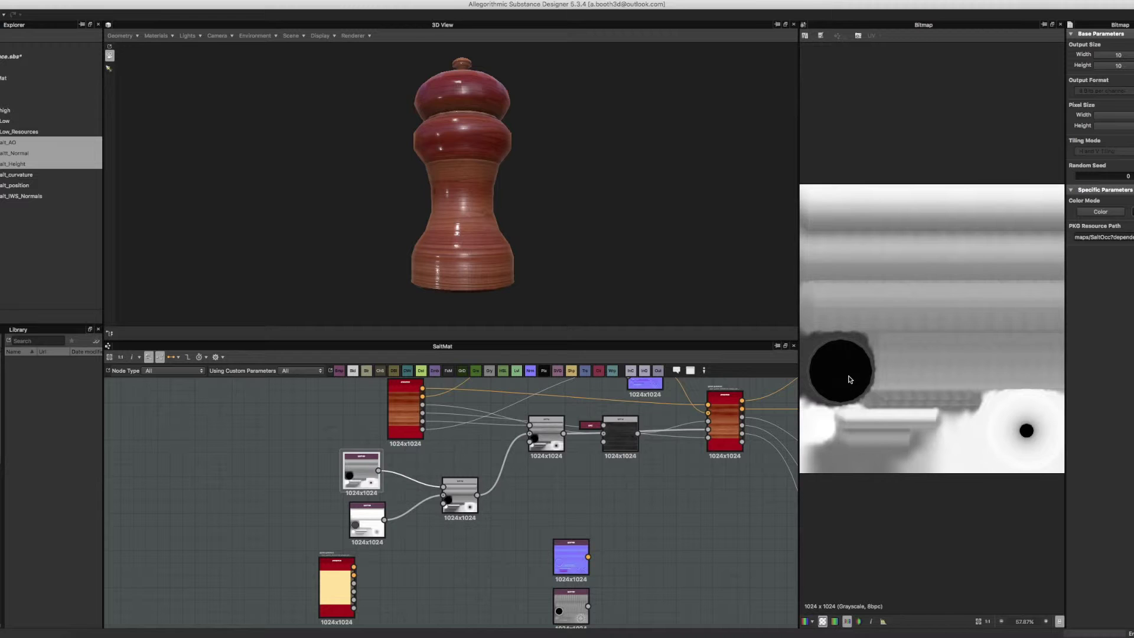
{"action": "left_click_drag", "start_coordinate": [361, 471], "coordinate": [275, 459]}
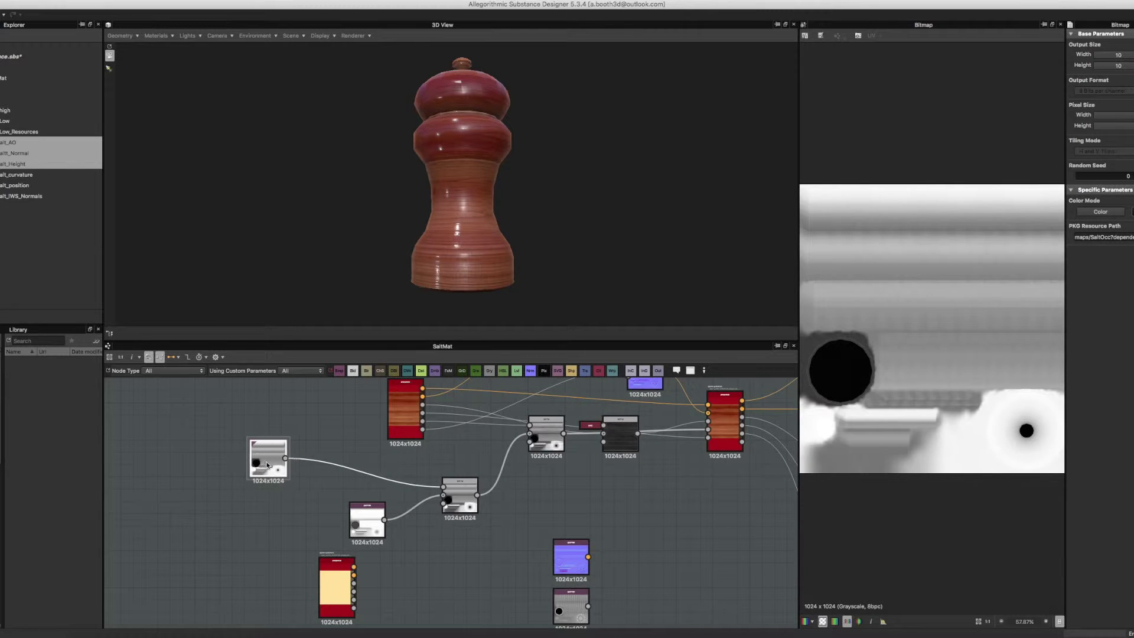
{"action": "left_click_drag", "start_coordinate": [363, 515], "coordinate": [234, 504]}
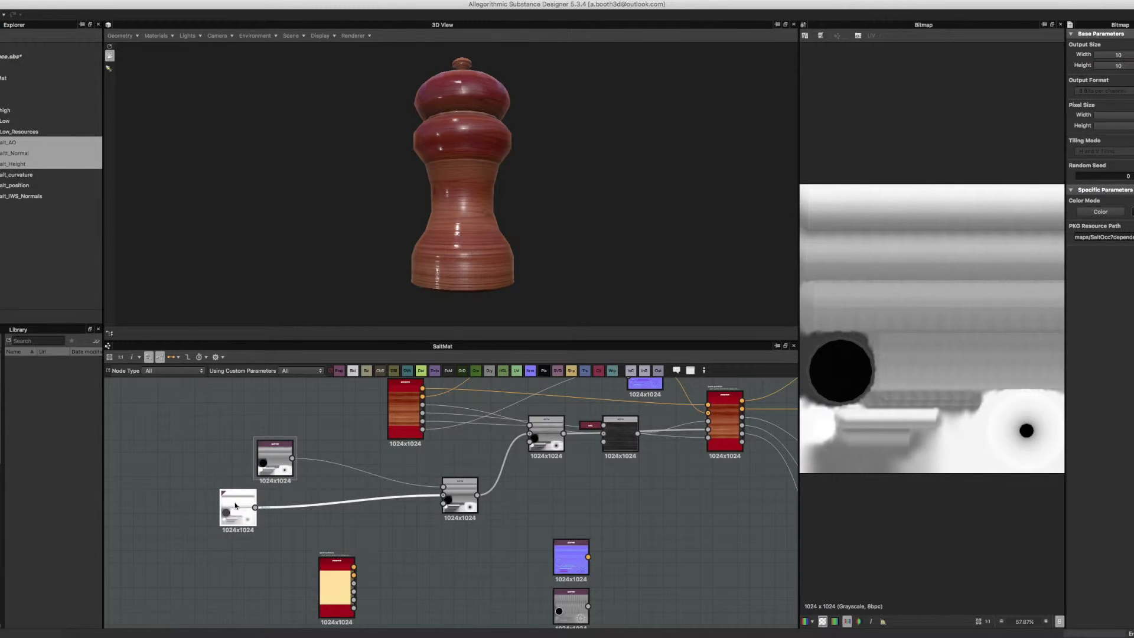
{"action": "left_click", "coordinate": [458, 493]}
{"action": "left_click_drag", "start_coordinate": [467, 492], "coordinate": [380, 480]}
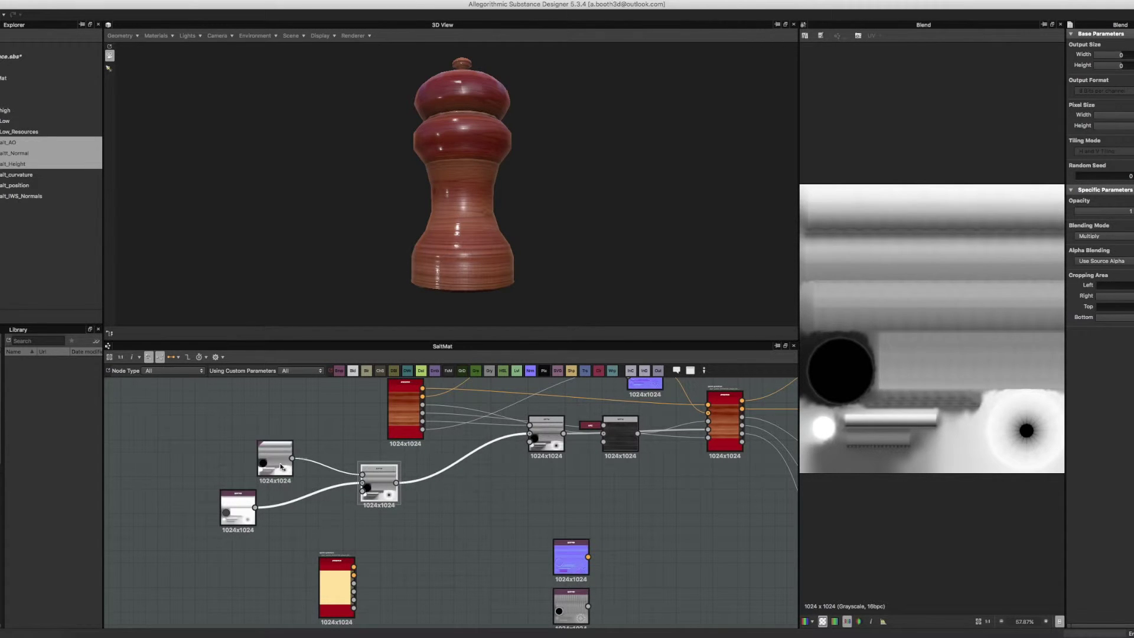
{"action": "left_click_drag", "start_coordinate": [282, 465], "coordinate": [247, 465]}
{"action": "left_click_drag", "start_coordinate": [235, 522], "coordinate": [235, 527]}
{"action": "double_click", "coordinate": [236, 527]}
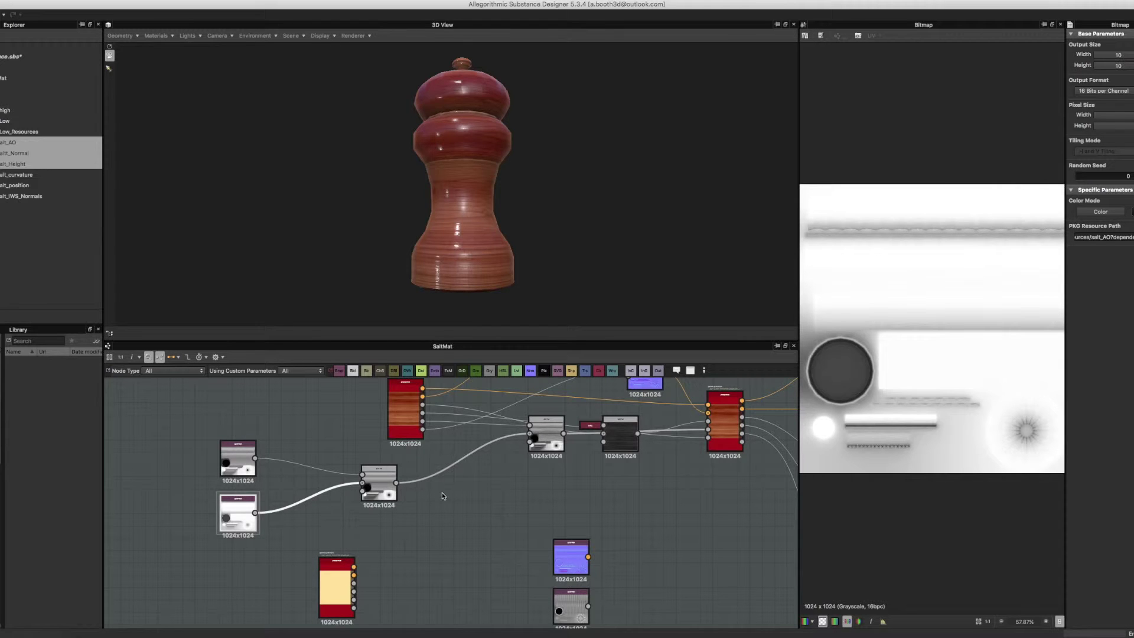
- Add a Levels node between the occlusion Blend node and the downstream blend node
{"action": "right_click", "coordinate": [445, 513]}
{"action": "mouse_move", "coordinate": [497, 288]}
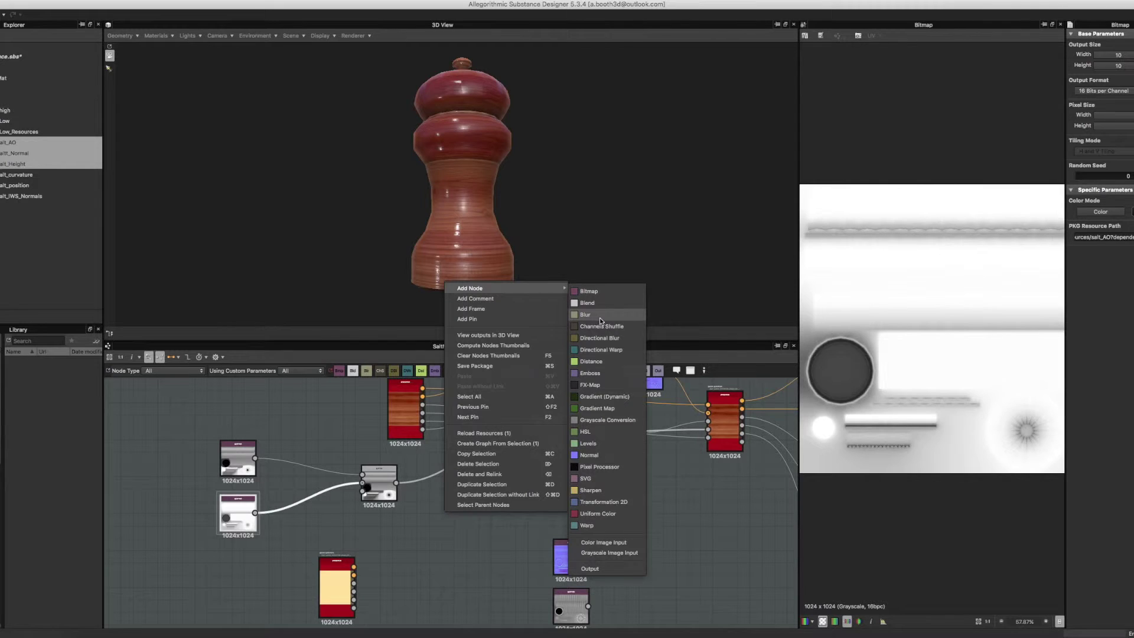
{"action": "left_click", "coordinate": [587, 444]}
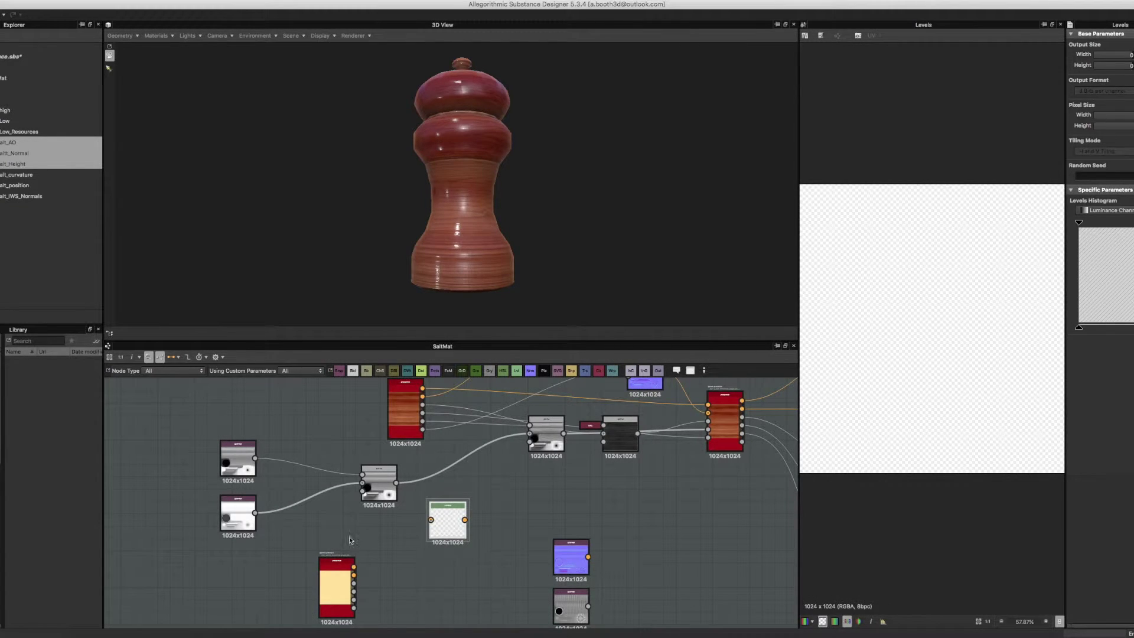
{"action": "mouse_move", "coordinate": [278, 632]}
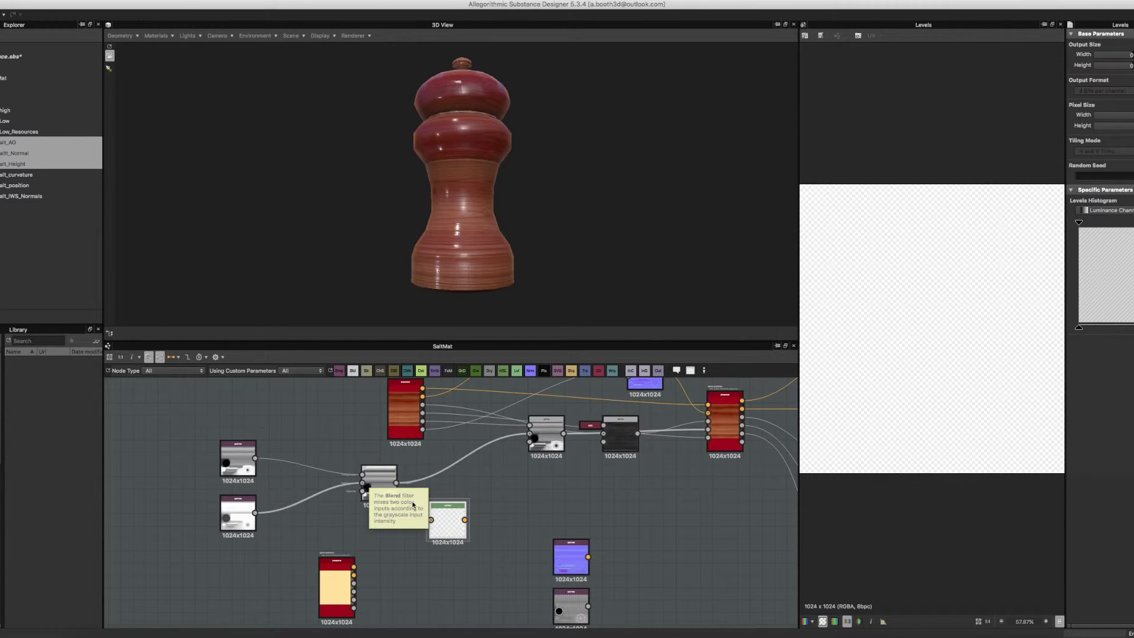
{"action": "left_click_drag", "start_coordinate": [396, 483], "coordinate": [539, 431]}
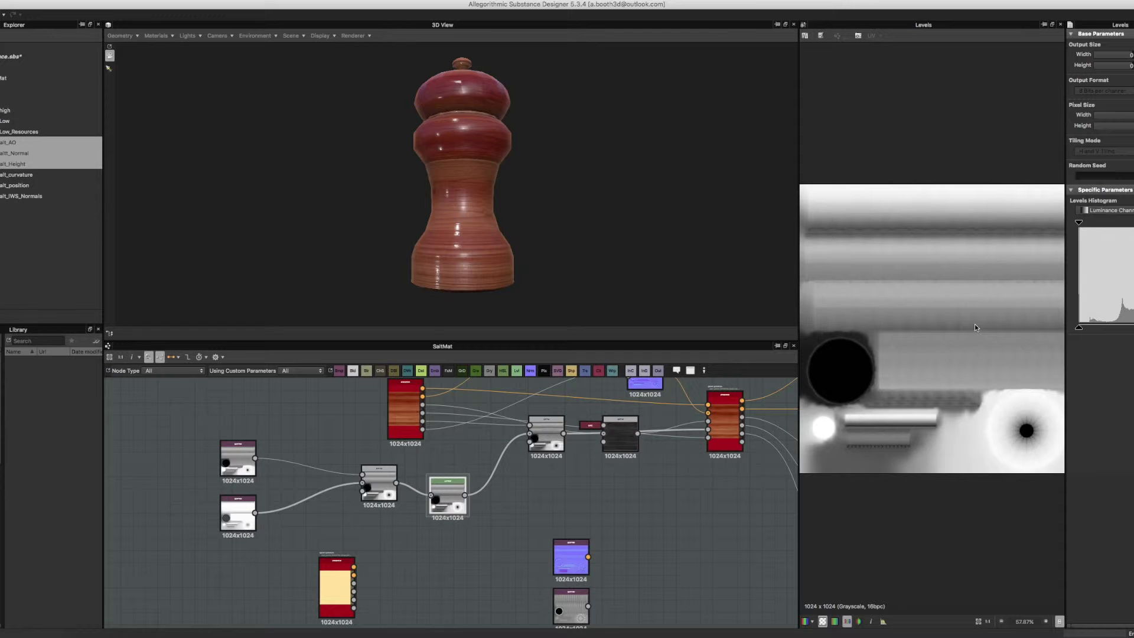
- Widen the parameters area to expose more of the Levels histogram, and narrow the 2D view to enlarge the 3D view
{"action": "left_click_drag", "start_coordinate": [1081, 329], "coordinate": [1044, 327]}
{"action": "left_click_drag", "start_coordinate": [1079, 224], "coordinate": [1051, 227]}
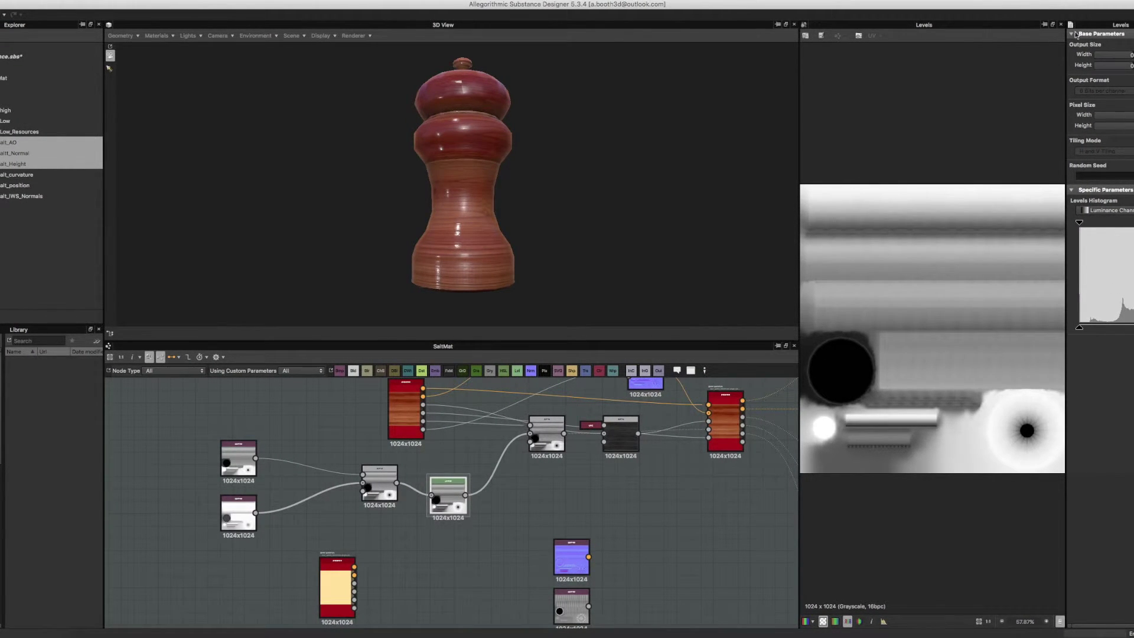
{"action": "left_click_drag", "start_coordinate": [1065, 107], "coordinate": [1038, 114]}
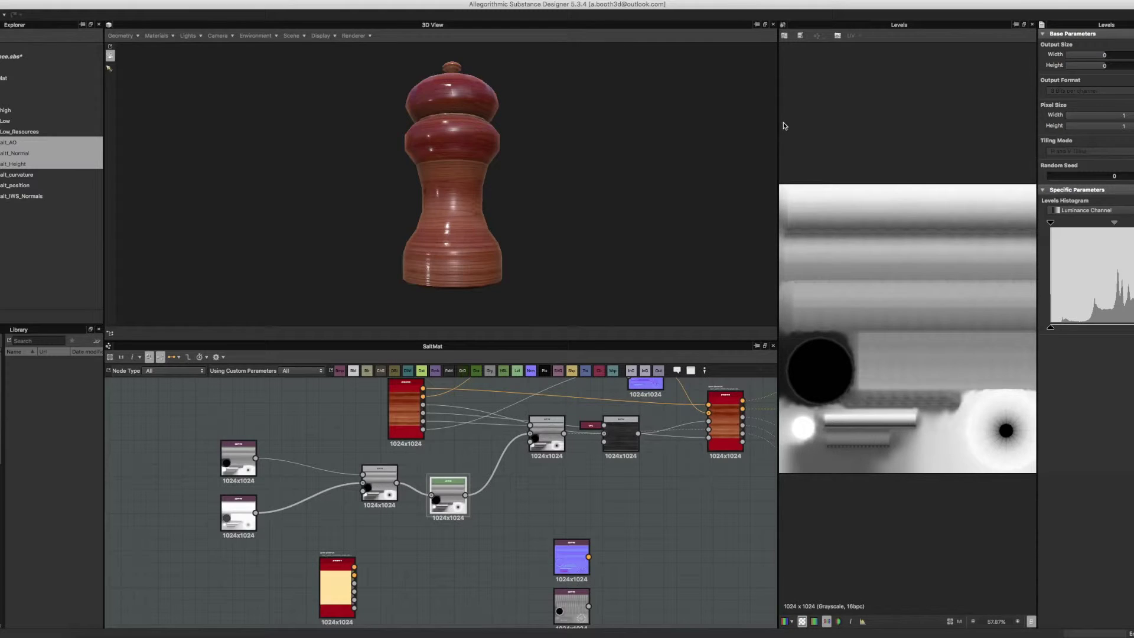
{"action": "left_click_drag", "start_coordinate": [778, 122], "coordinate": [854, 118]}
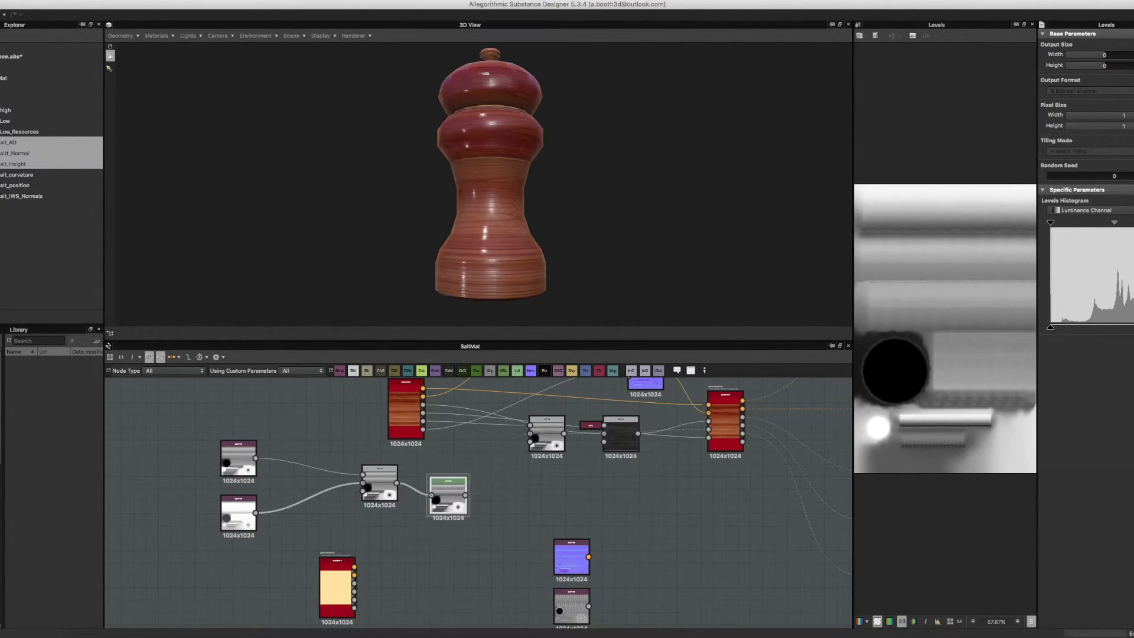
- Try shifting the Levels node's input white, black and midtone points on the histogram
{"action": "left_click_drag", "start_coordinate": [1133, 228], "coordinate": [1129, 229]}
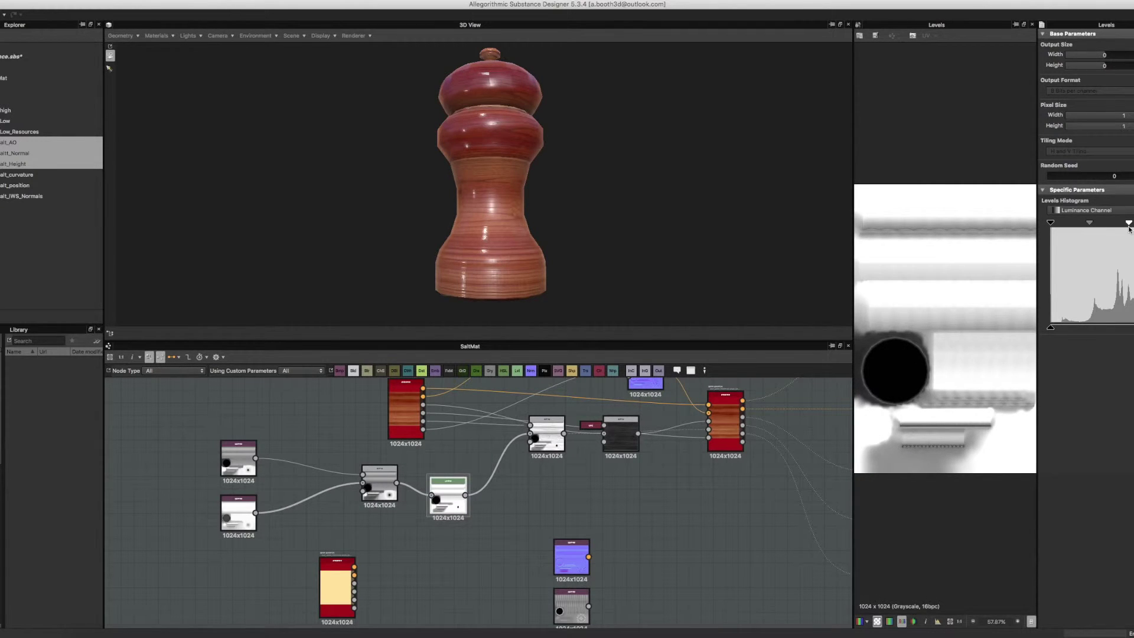
{"action": "left_click_drag", "start_coordinate": [1130, 228], "coordinate": [1133, 228]}
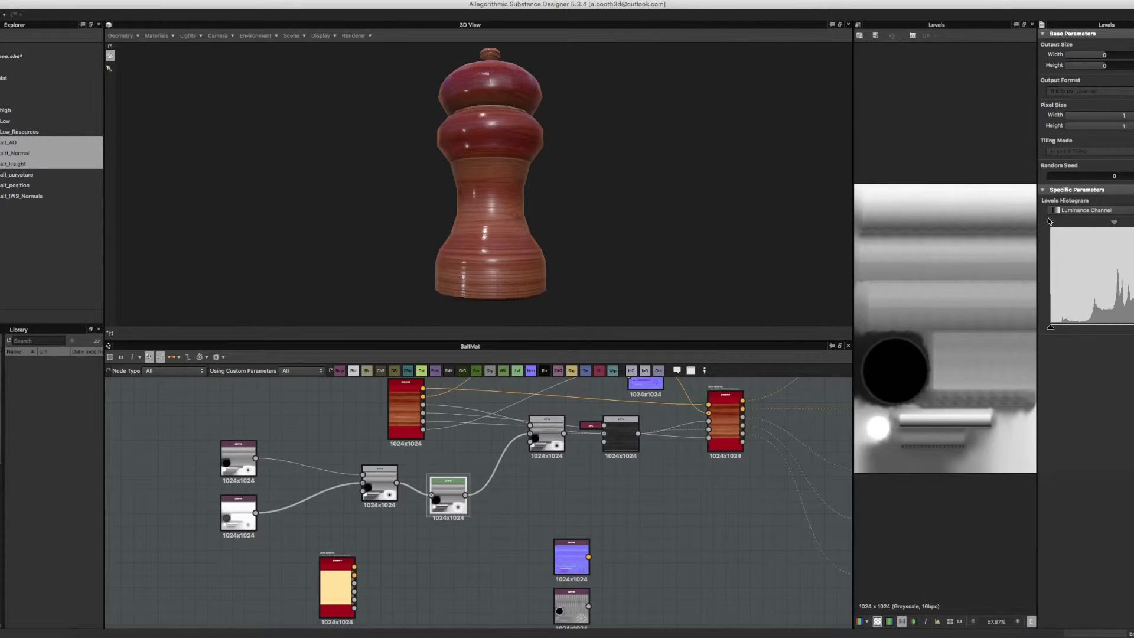
{"action": "left_click_drag", "start_coordinate": [1050, 224], "coordinate": [940, 211]}
{"action": "mouse_move", "coordinate": [1116, 225]}
{"action": "left_mouse_down"}
{"action": "mouse_move", "coordinate": [1103, 224]}
{"action": "mouse_move", "coordinate": [1117, 223]}
{"action": "left_mouse_up"}
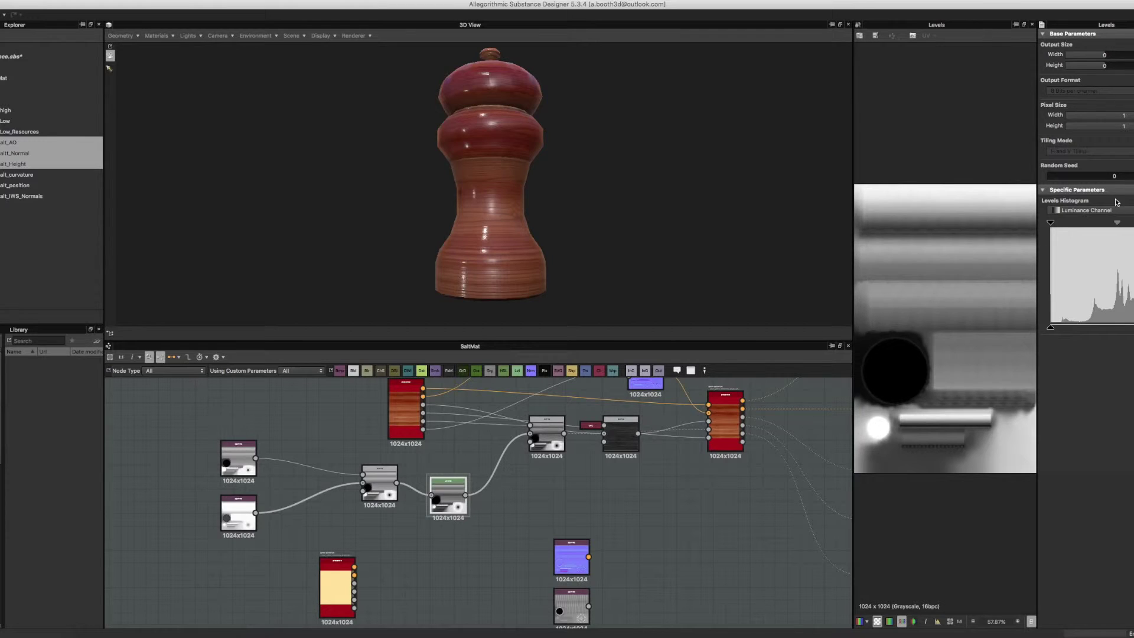
- Replace the adjusted Levels node with a fresh one between the occlusion Blend node and the downstream blend node, deleting the old one
{"action": "left_click_drag", "start_coordinate": [446, 496], "coordinate": [459, 558]}
{"action": "right_click", "coordinate": [455, 485]}
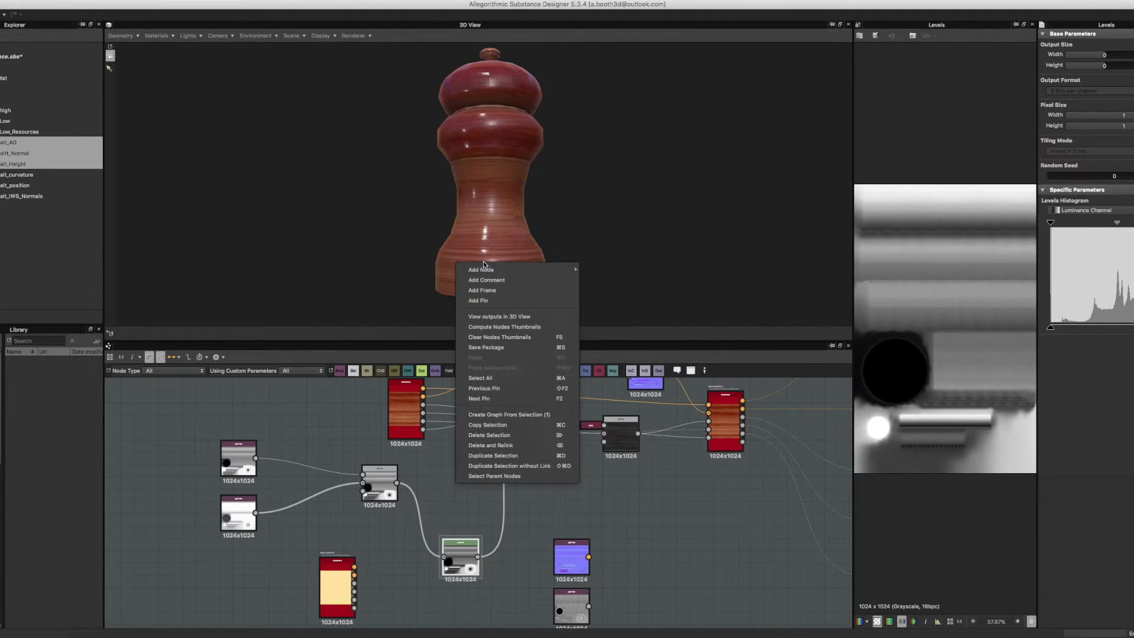
{"action": "mouse_move", "coordinate": [487, 270]}
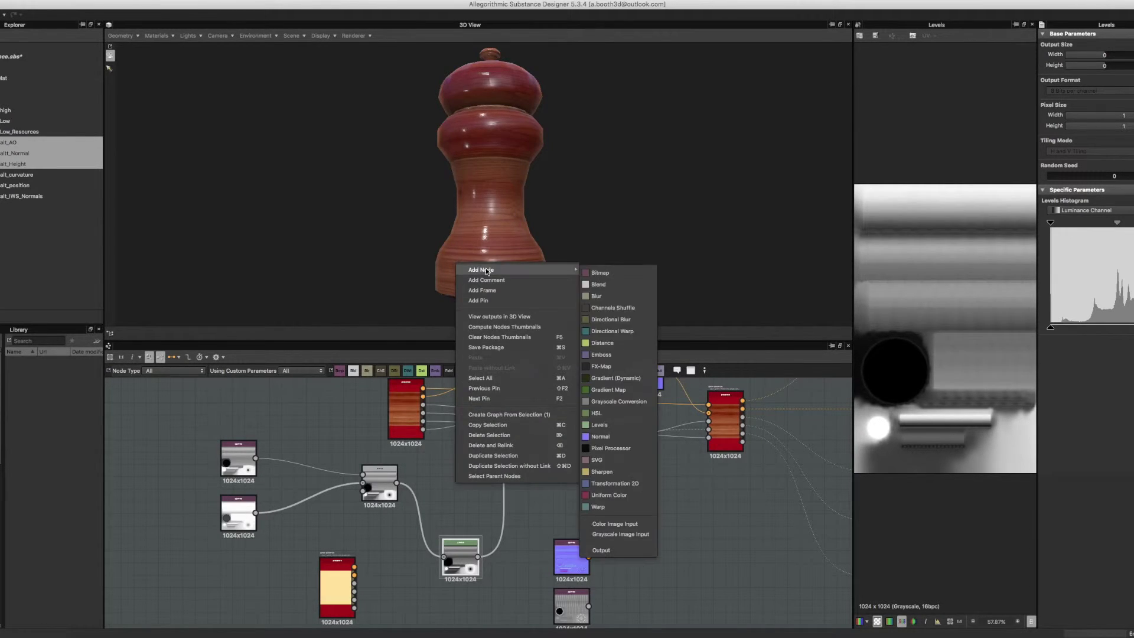
{"action": "left_click", "coordinate": [598, 425]}
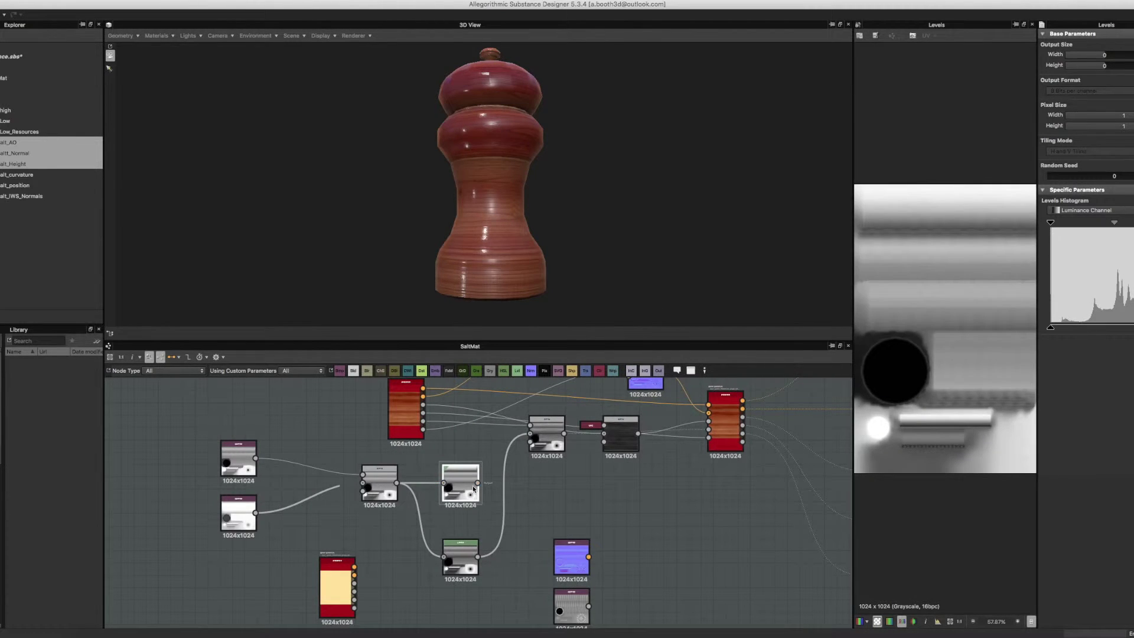
{"action": "left_click_drag", "start_coordinate": [511, 444], "coordinate": [529, 437]}
{"action": "left_click", "coordinate": [455, 558]}
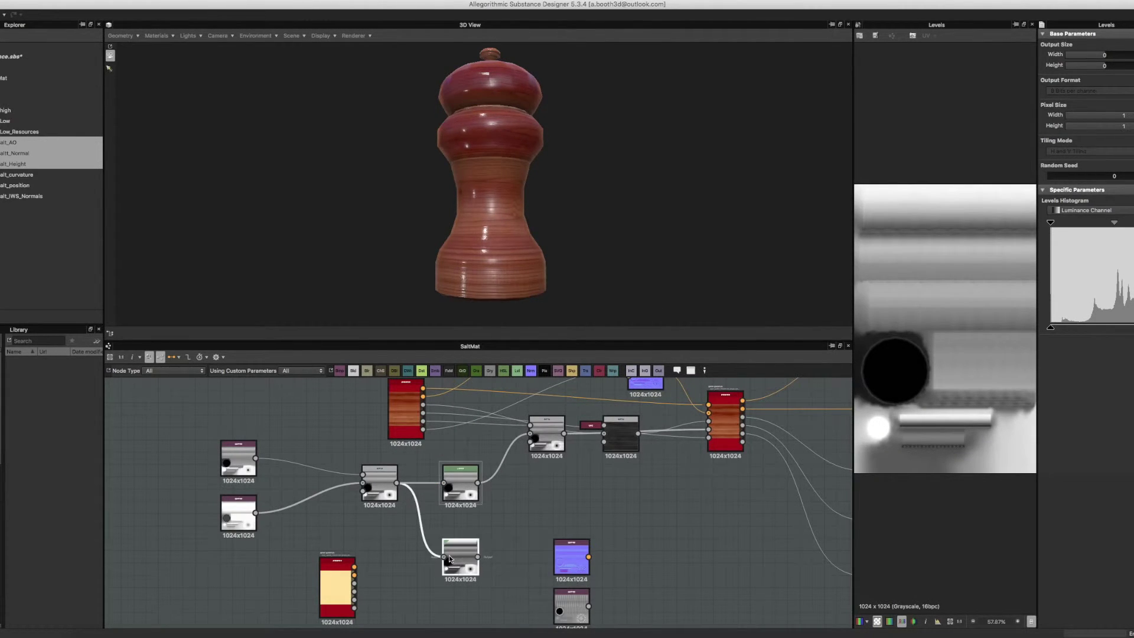
{"action": "key", "text": "Delete"}
{"action": "left_click", "coordinate": [447, 503]}
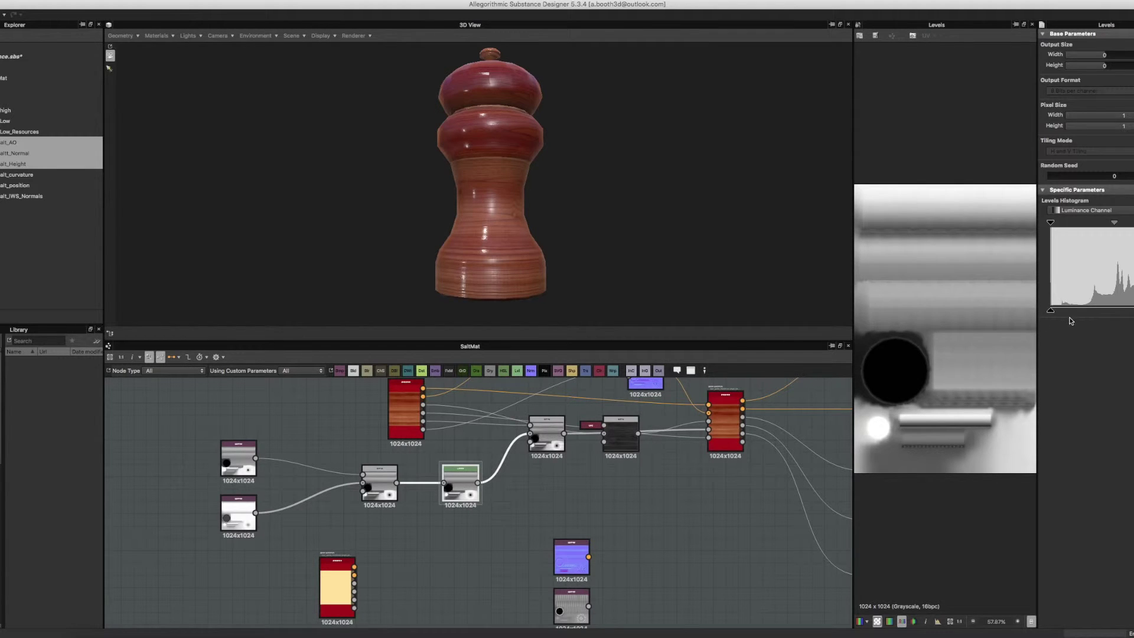
- Raise the Levels node's output black point slightly to lighten the darkest occlusion, and inspect the mill's underside
{"action": "left_click_drag", "start_coordinate": [1057, 313], "coordinate": [1064, 310]}
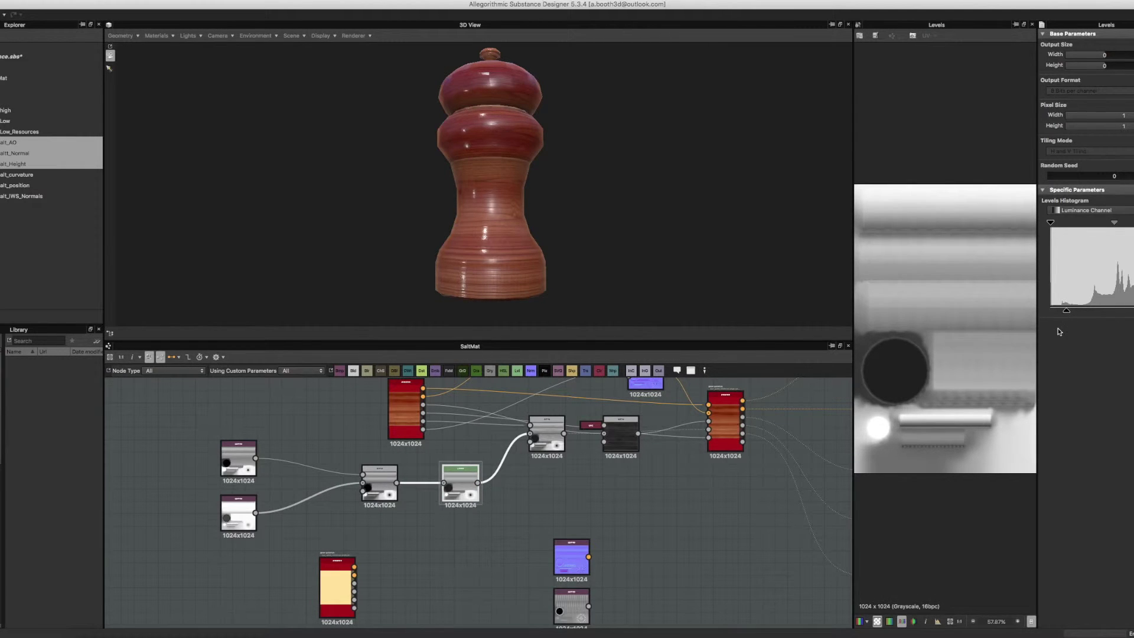
{"action": "left_click_drag", "start_coordinate": [576, 248], "coordinate": [526, 137]}
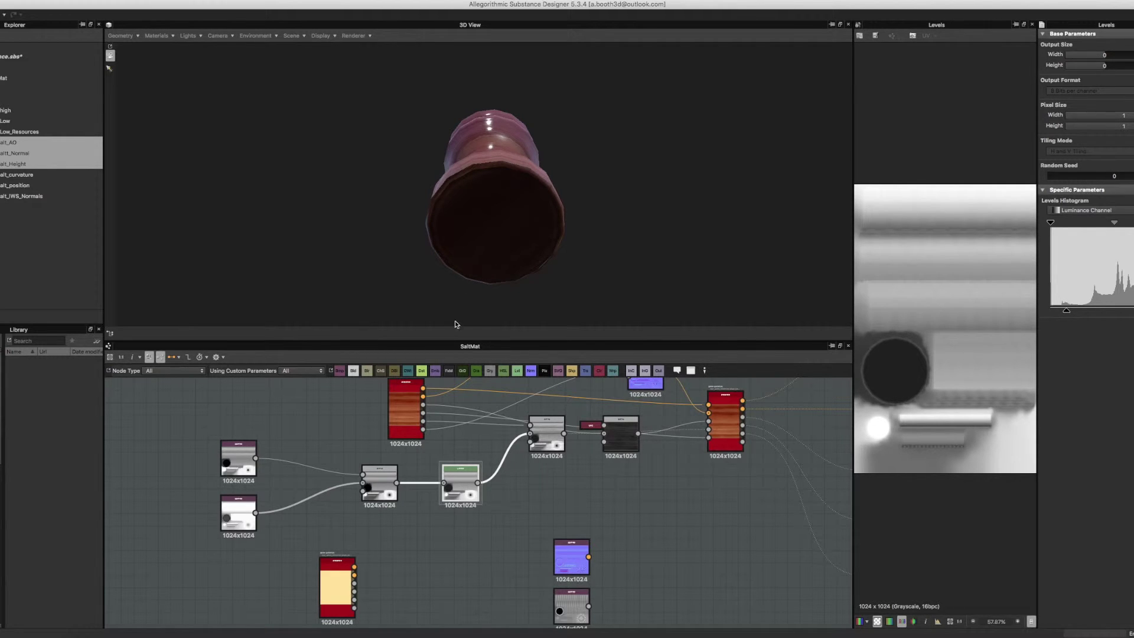
- Connect the occlusion Blend directly to the downstream blend node, and insert the Levels node between SaltOcc and the occlusion Blend's foreground
{"action": "left_click_drag", "start_coordinate": [469, 482], "coordinate": [461, 542]}
{"action": "left_click_drag", "start_coordinate": [396, 483], "coordinate": [537, 436]}
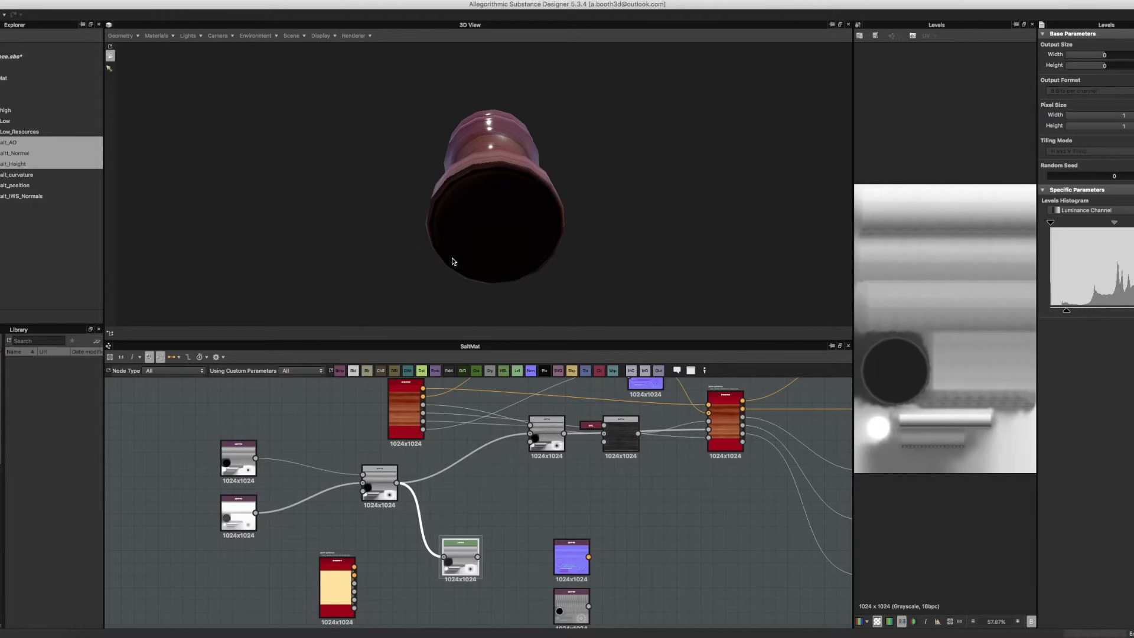
{"action": "left_click_drag", "start_coordinate": [466, 548], "coordinate": [334, 441]}
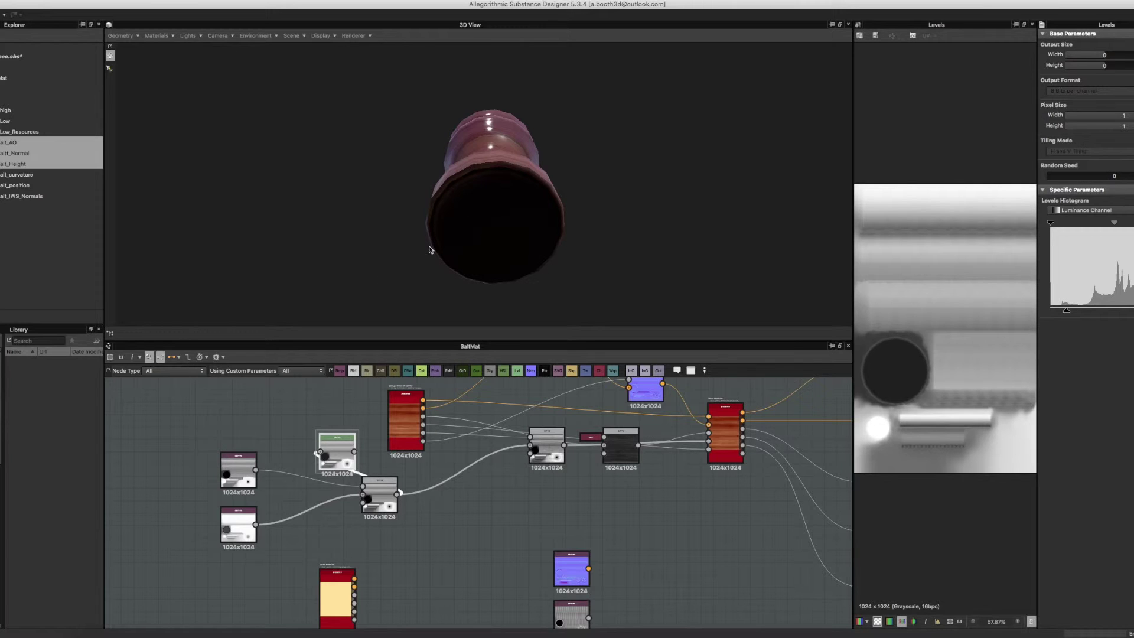
{"action": "left_click_drag", "start_coordinate": [341, 448], "coordinate": [360, 485]}
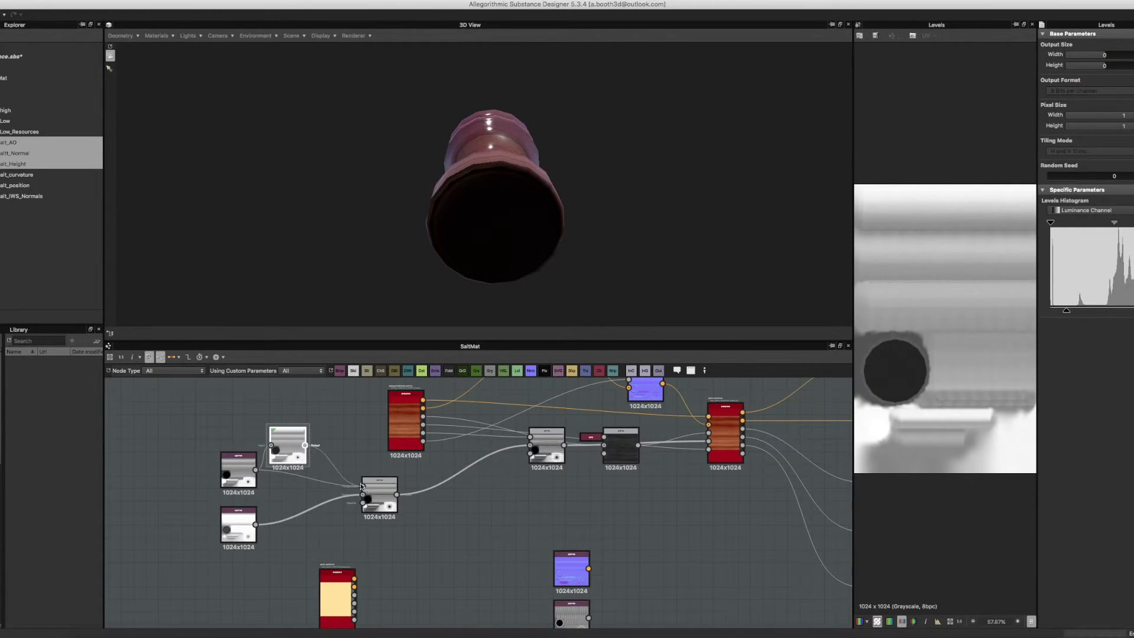
- Try lowering the output black point of the Levels node between SaltOcc and the occlusion Blend, after moving the node closer to the Blend
{"action": "left_click_drag", "start_coordinate": [284, 451], "coordinate": [322, 463]}
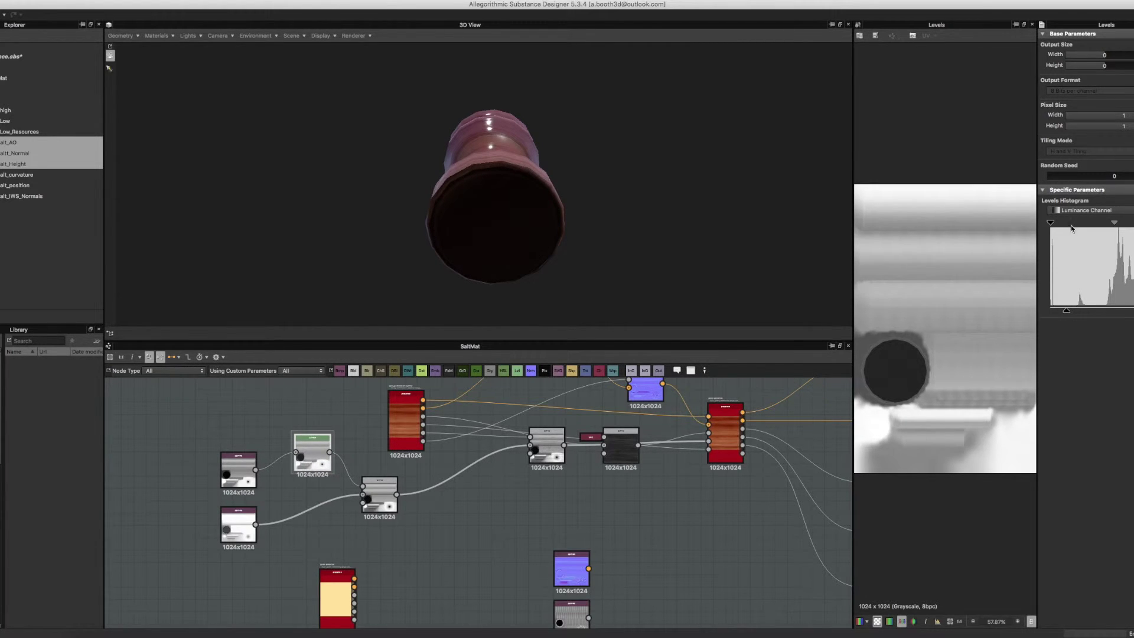
{"action": "left_click_drag", "start_coordinate": [1068, 312], "coordinate": [1055, 310]}
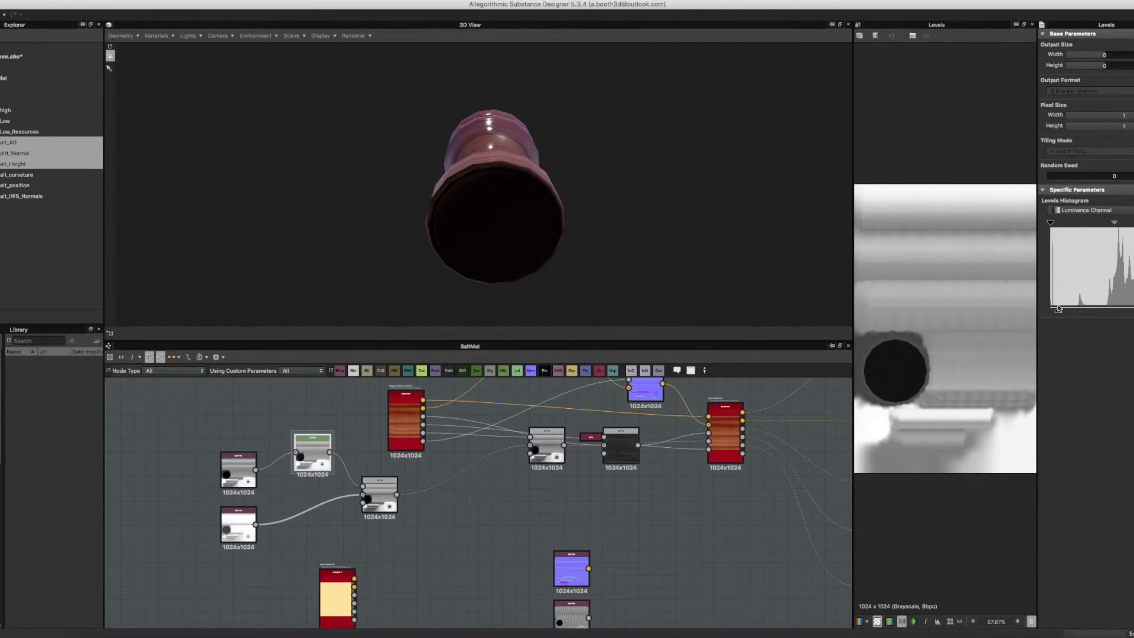
{"action": "left_click_drag", "start_coordinate": [1051, 223], "coordinate": [1052, 222]}
- Undo moving Levels ahead of the occlusion Blend, and place it between the occlusion Blend and the downstream blend node instead
{"action": "key", "text": "super+z"}
{"action": "key", "text": "super+z"}
{"action": "key", "text": "super+z"}
{"action": "key", "text": "super+z"}
{"action": "key", "text": "super+z"}
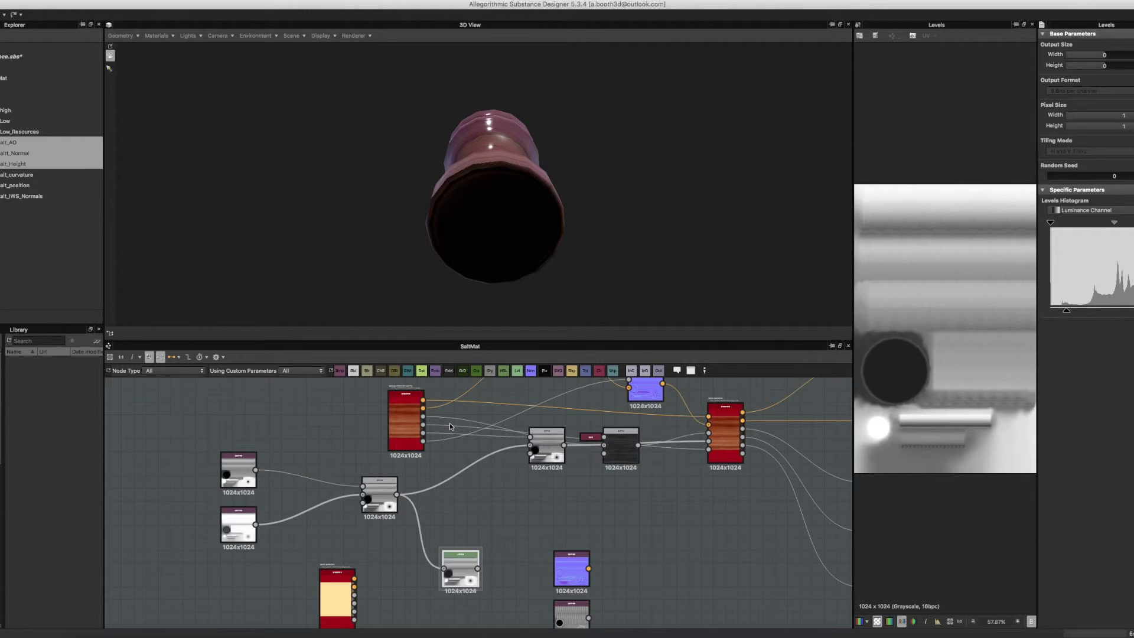
{"action": "left_click_drag", "start_coordinate": [470, 559], "coordinate": [462, 460]}
{"action": "left_click_drag", "start_coordinate": [391, 500], "coordinate": [373, 499]}
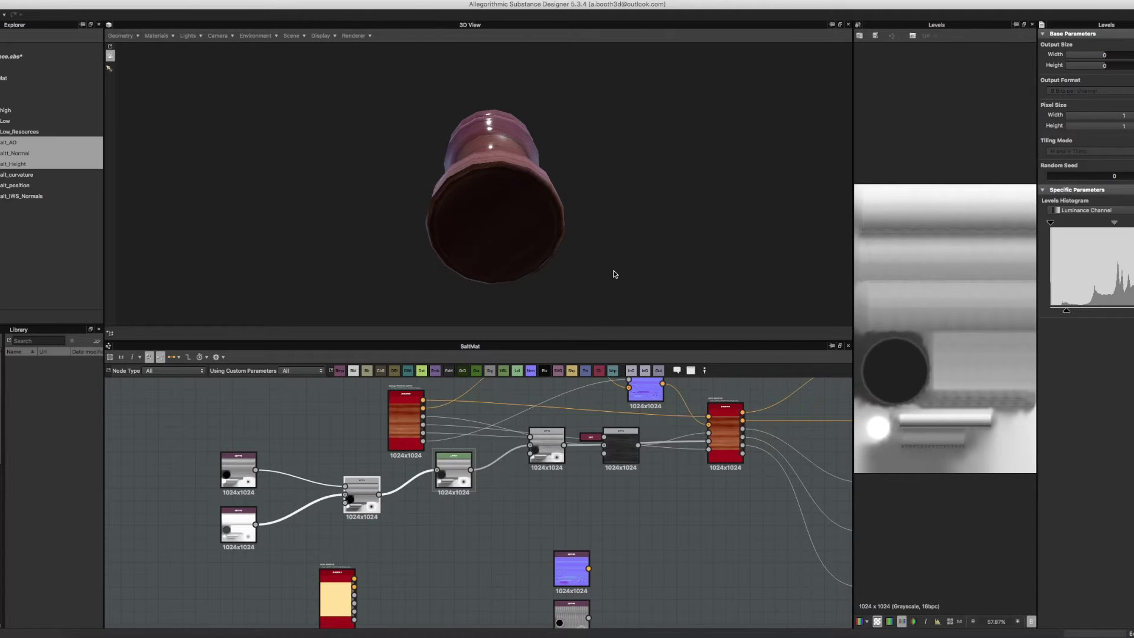
- Tidy the occlusion nodes, bringing both bitmaps closer to the Blend and moving the wood material node farther away from its targets
{"action": "mouse_move", "coordinate": [356, 489]}
{"action": "left_mouse_down"}
{"action": "mouse_move", "coordinate": [322, 499]}
{"action": "mouse_move", "coordinate": [338, 477]}
{"action": "mouse_move", "coordinate": [362, 490]}
{"action": "left_mouse_up"}
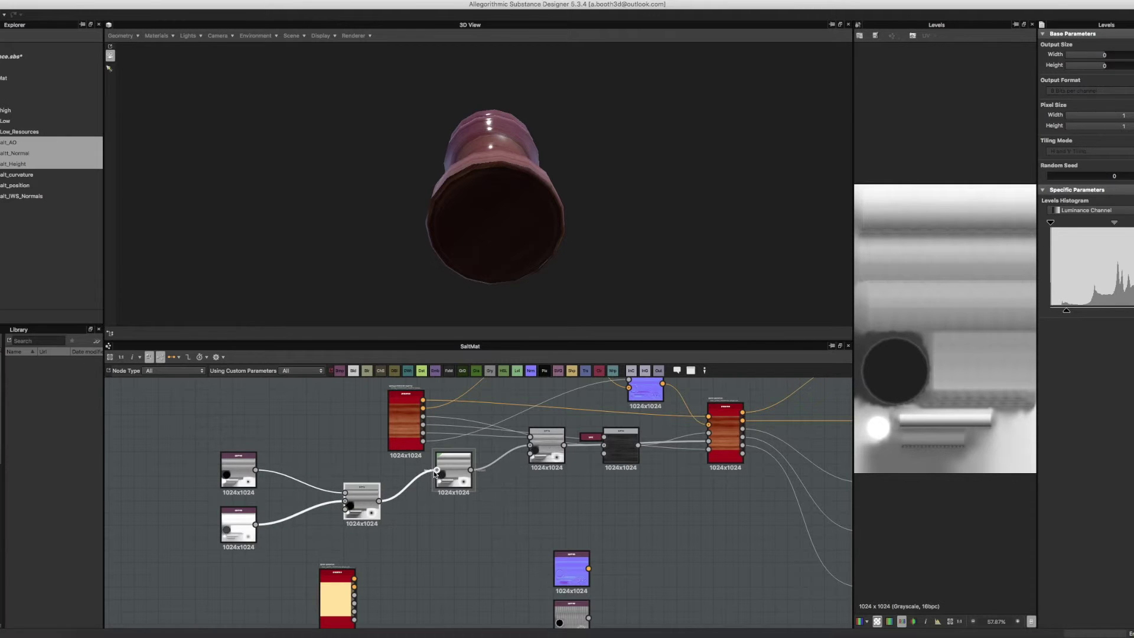
{"action": "left_click_drag", "start_coordinate": [435, 471], "coordinate": [449, 480]}
{"action": "left_click_drag", "start_coordinate": [244, 470], "coordinate": [280, 470]}
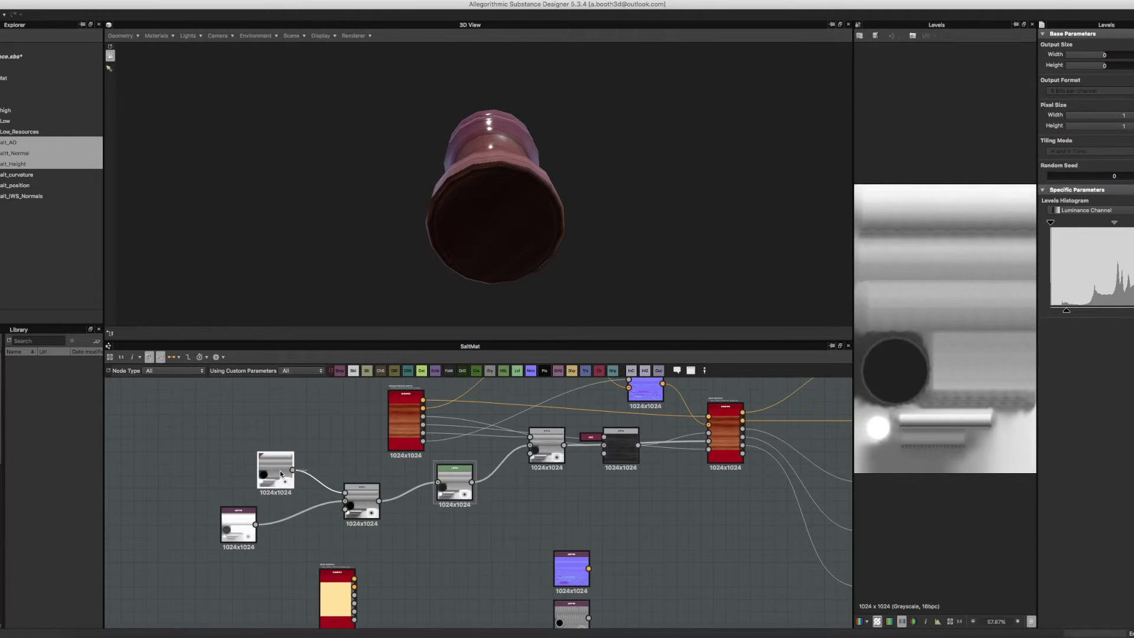
{"action": "left_click_drag", "start_coordinate": [244, 523], "coordinate": [270, 529]}
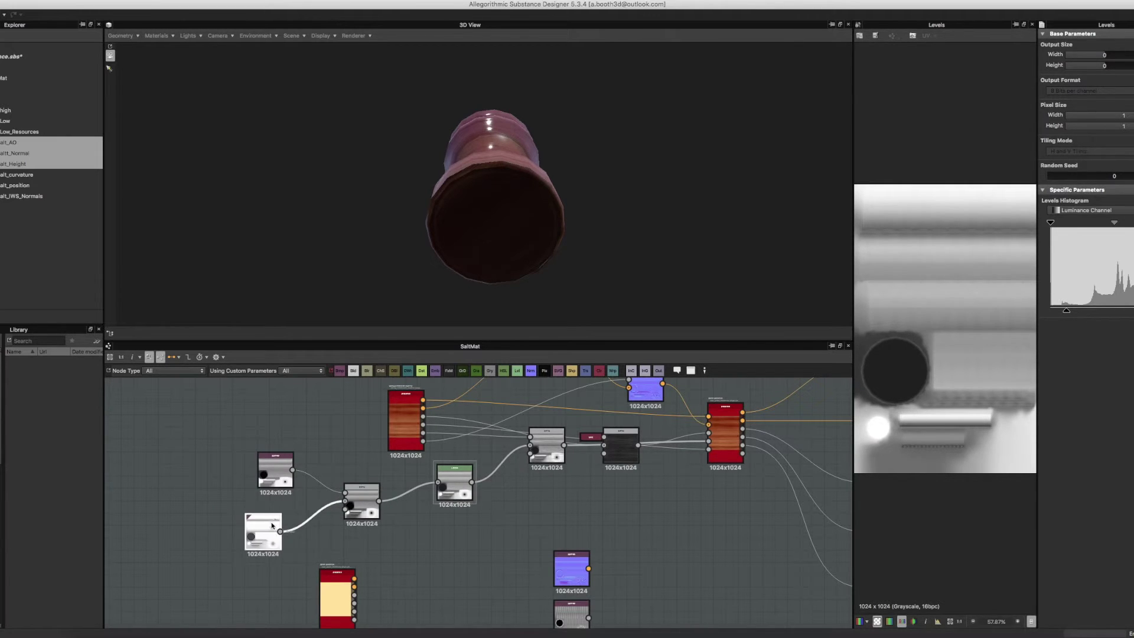
{"action": "middle_click_drag", "start_coordinate": [315, 429], "coordinate": [302, 490]}
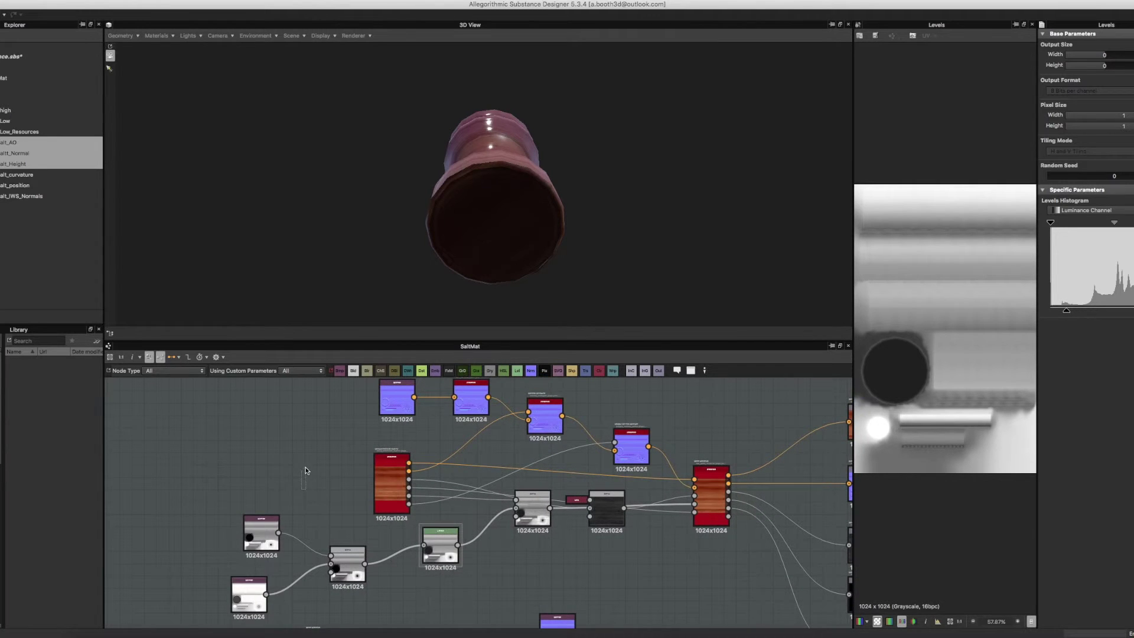
{"action": "left_click_drag", "start_coordinate": [385, 476], "coordinate": [194, 452]}
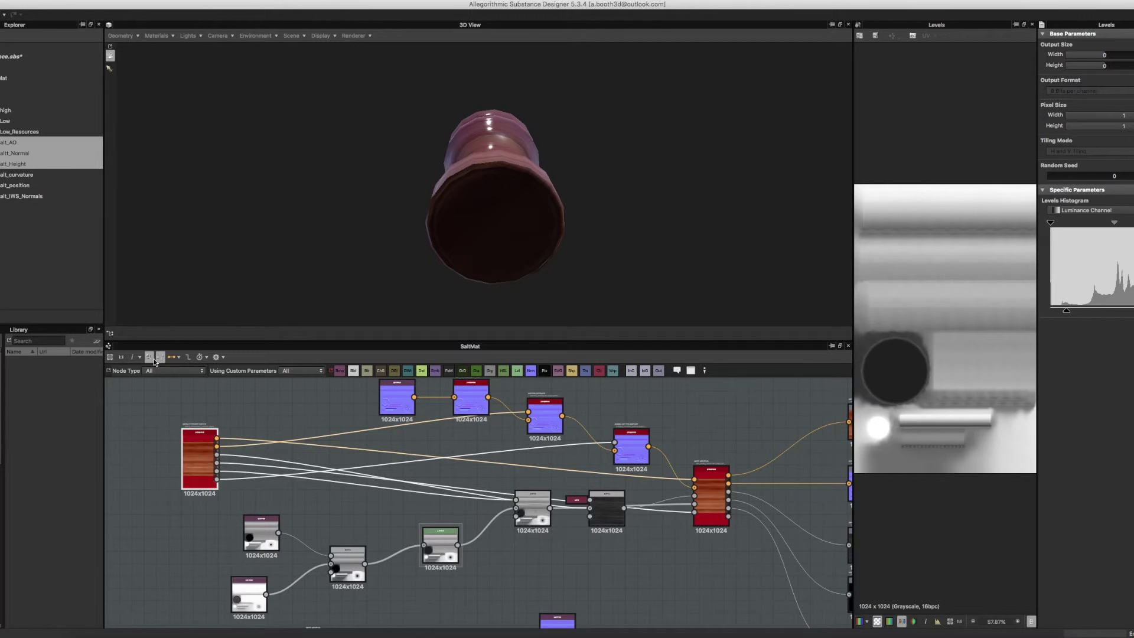
- Search the library for "norm" and add a Normal node to the graph above the occlusion Blend
{"action": "left_click", "coordinate": [35, 341]}
{"action": "type", "text": "norm"}
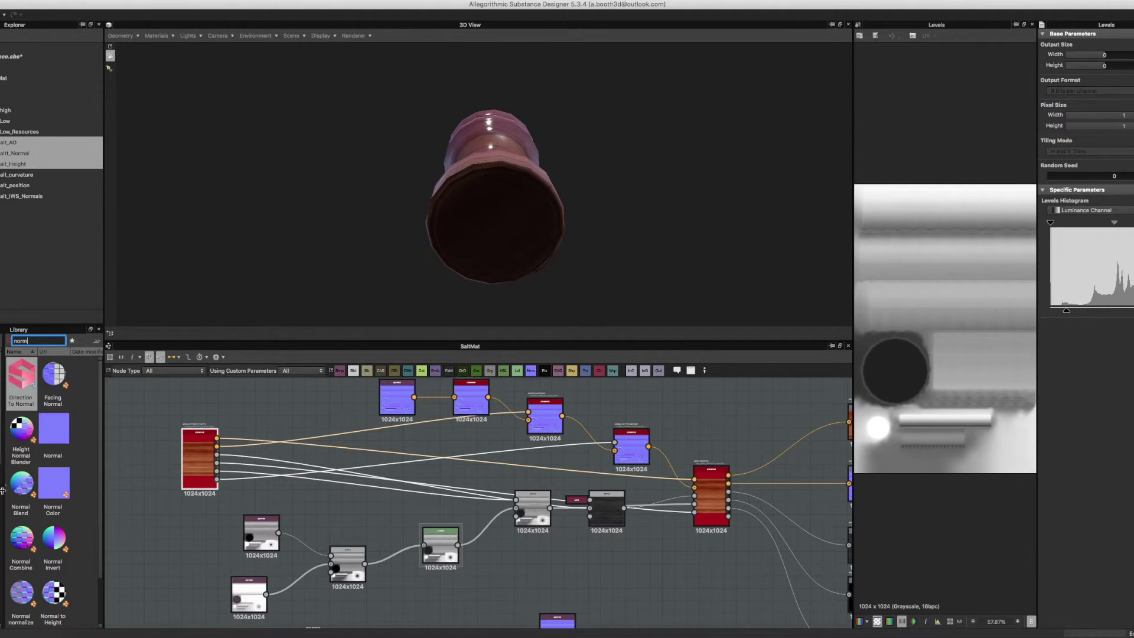
{"action": "scroll", "coordinate": [8, 500], "scroll_direction": "down", "scroll_amount": 2}
{"action": "left_click_drag", "start_coordinate": [73, 380], "coordinate": [384, 509]}
{"action": "middle_click_drag", "start_coordinate": [339, 516], "coordinate": [339, 476]}
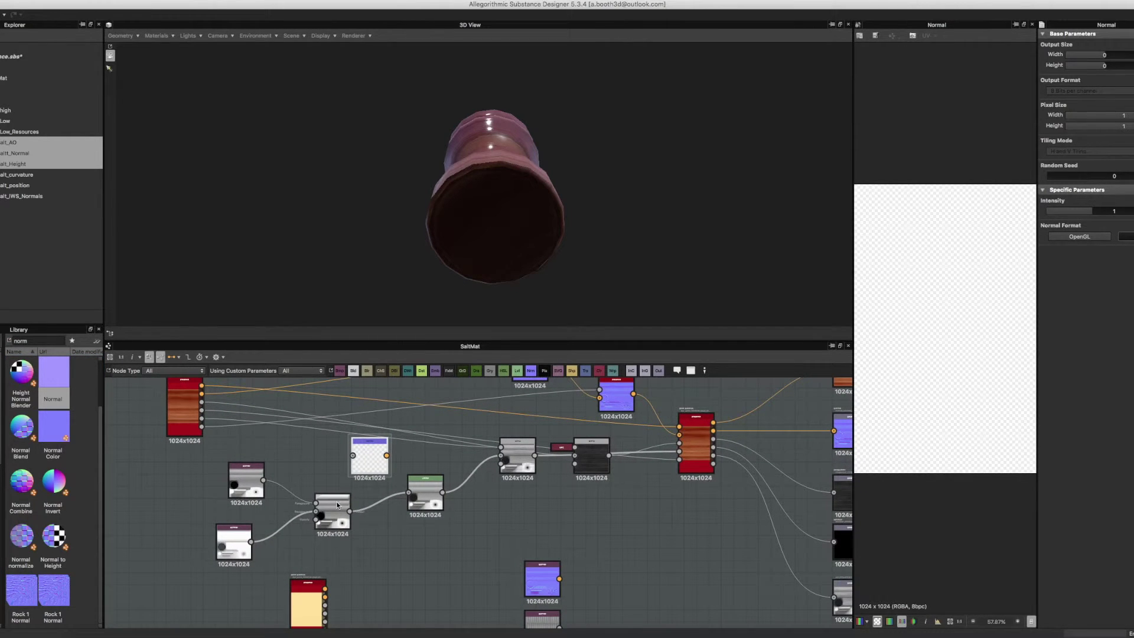
- Connect the occlusion Blend's output to the new Normal node and preview the resulting normal map
{"action": "left_click_drag", "start_coordinate": [337, 505], "coordinate": [319, 525]}
{"action": "double_click", "coordinate": [315, 521]}
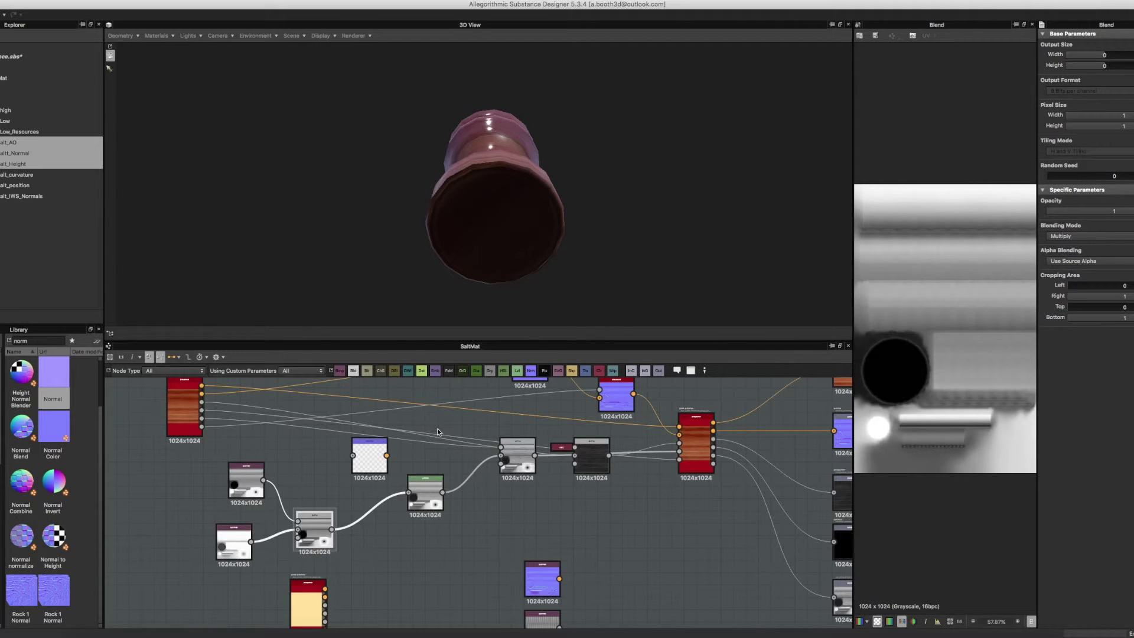
{"action": "left_click_drag", "start_coordinate": [459, 202], "coordinate": [399, 276]}
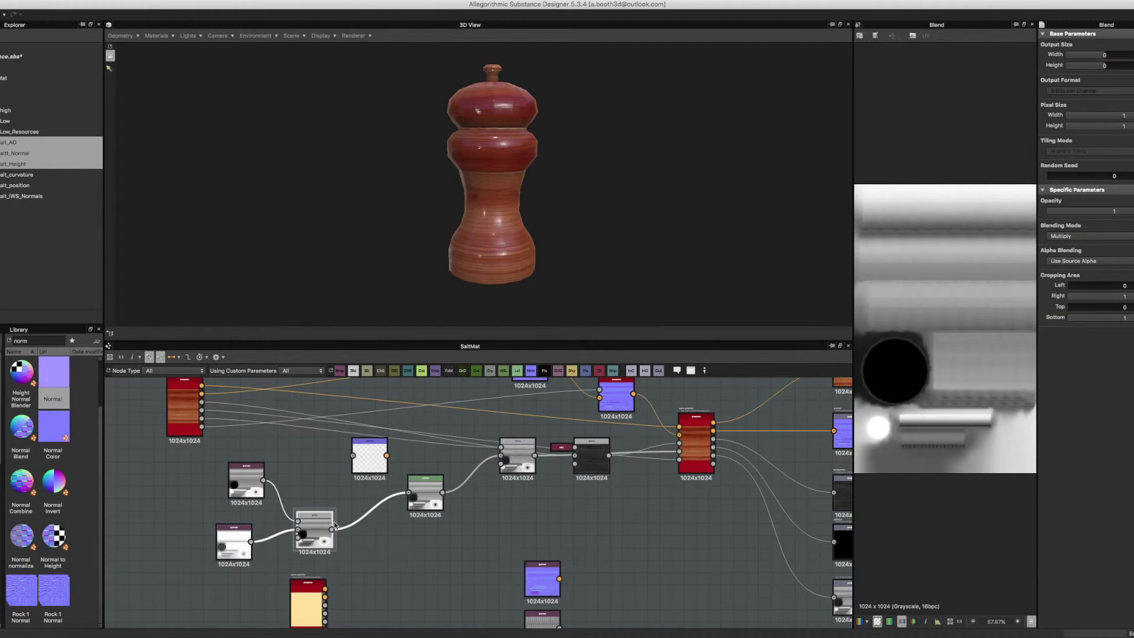
{"action": "left_click_drag", "start_coordinate": [331, 529], "coordinate": [360, 458]}
{"action": "left_click", "coordinate": [382, 449]}
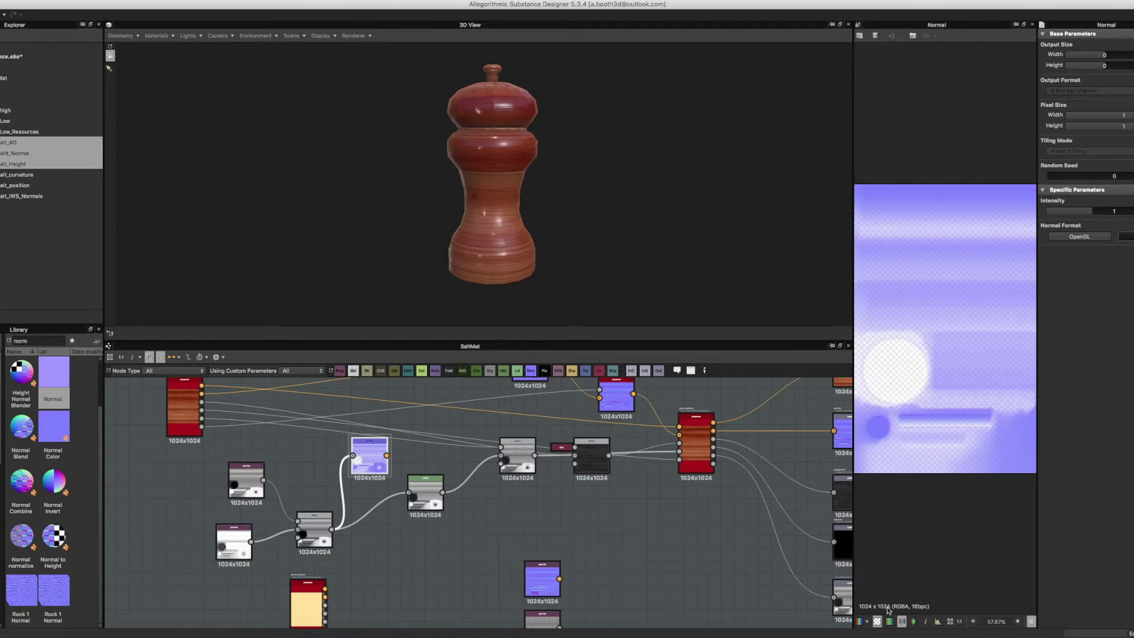
- Turn off the alpha display in the 2D preview and examine the generated normal map's details up close
{"action": "left_click", "coordinate": [877, 622]}
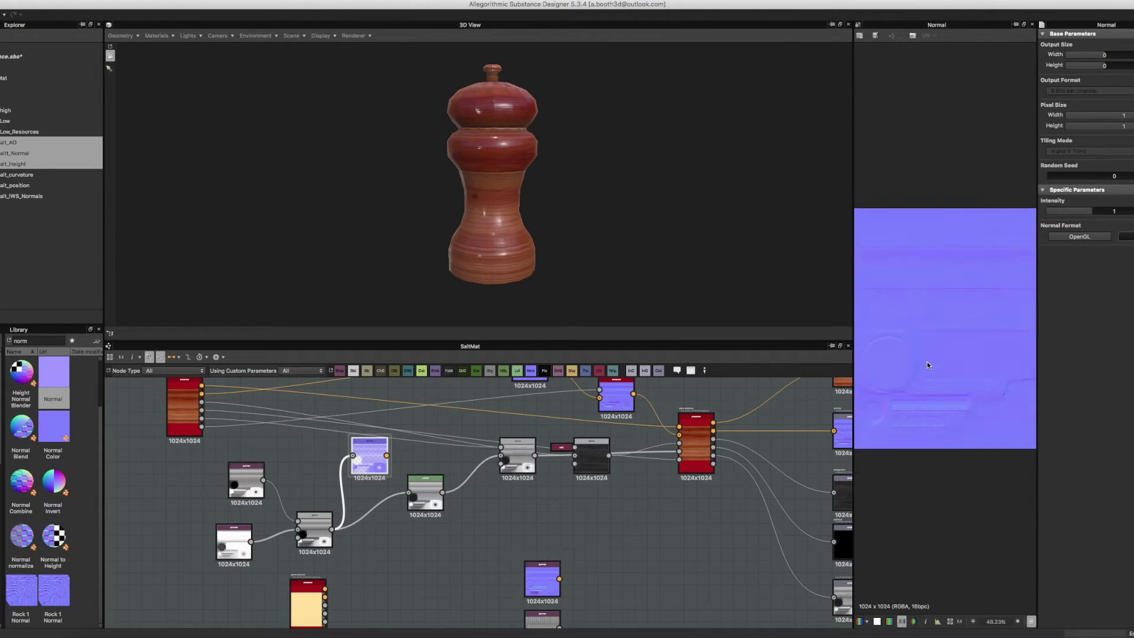
{"action": "scroll", "coordinate": [939, 391], "scroll_direction": "up", "scroll_amount": 4}
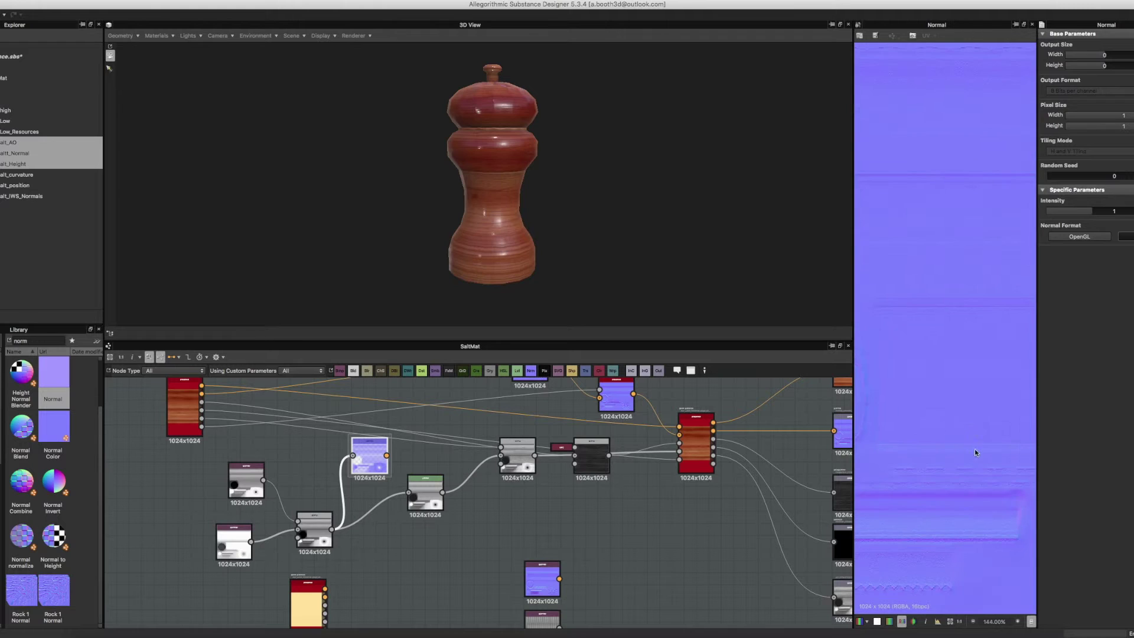
{"action": "middle_click_drag", "start_coordinate": [939, 440], "coordinate": [797, 495]}
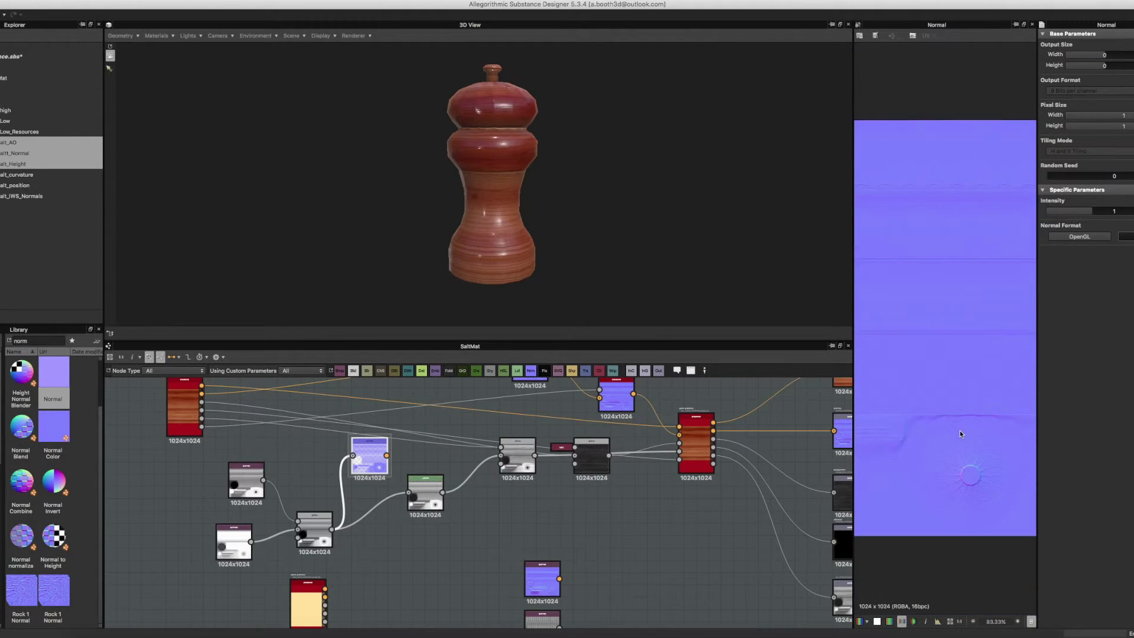
{"action": "scroll", "coordinate": [960, 420], "scroll_direction": "down", "scroll_amount": 2}
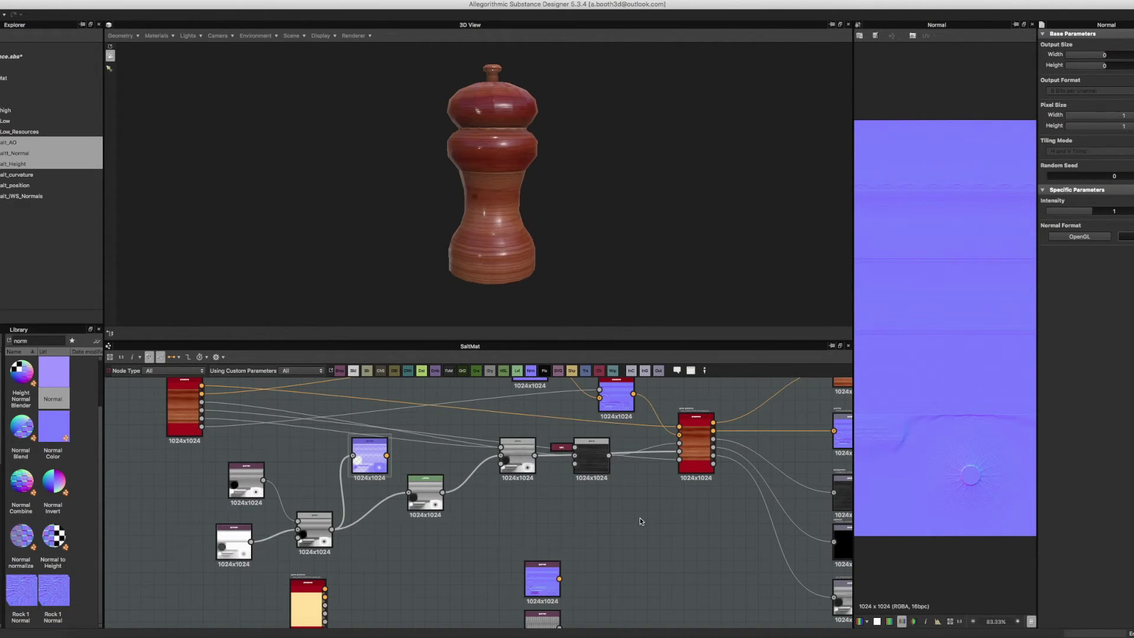
- Spread out the chain of existing normal nodes to make room before the final normal node feeding the material
{"action": "scroll", "coordinate": [591, 517], "scroll_direction": "up", "scroll_amount": 4}
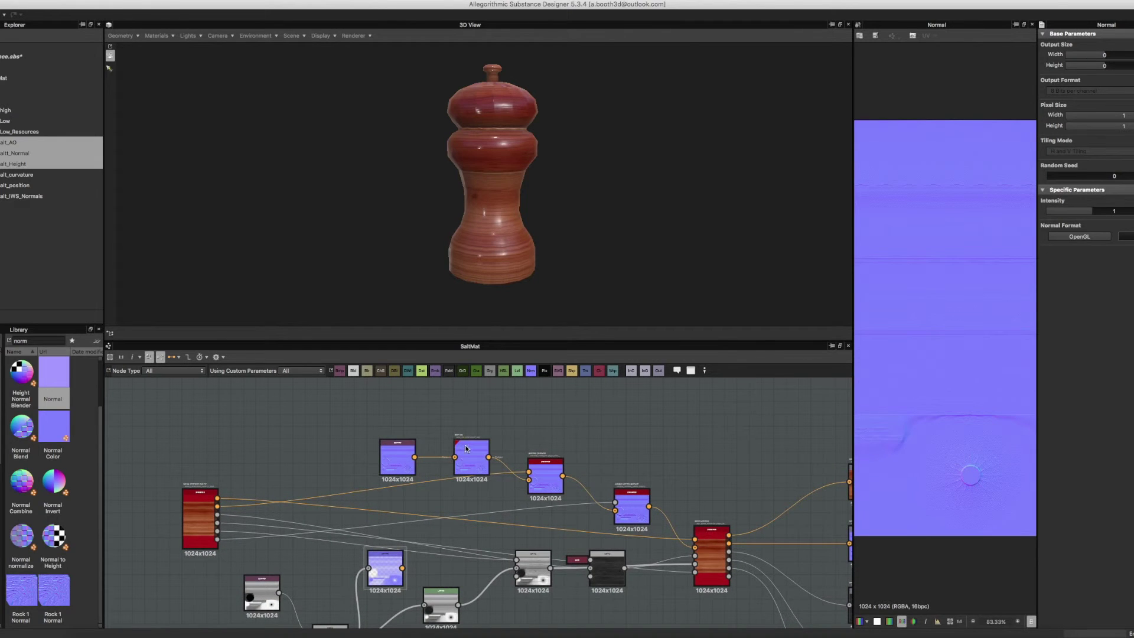
{"action": "left_click_drag", "start_coordinate": [397, 441], "coordinate": [323, 422]}
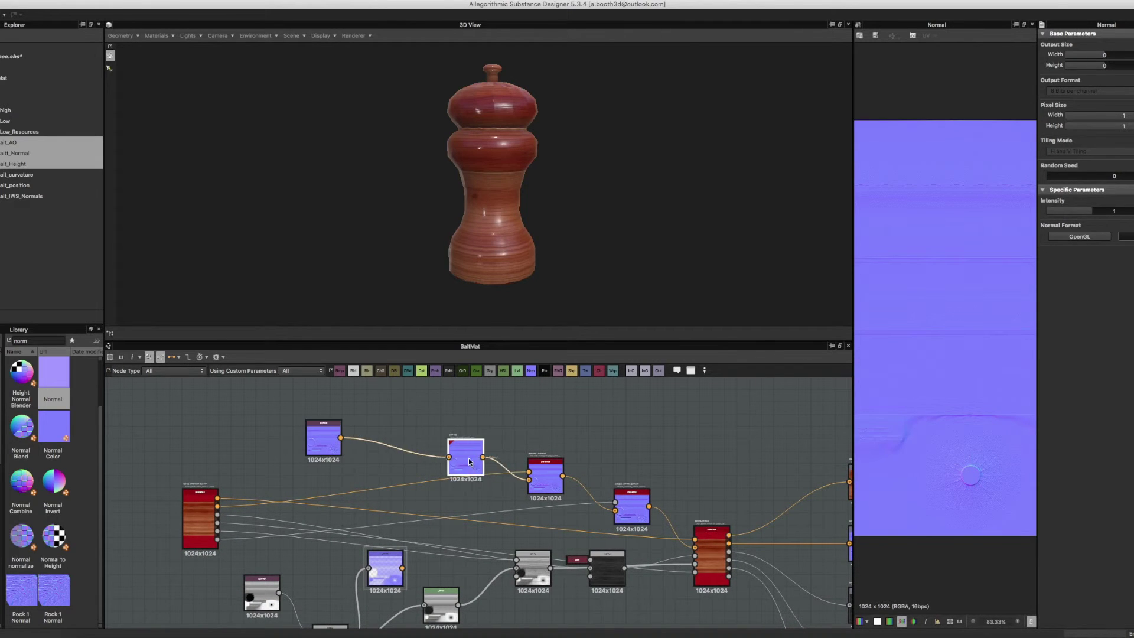
{"action": "left_click_drag", "start_coordinate": [472, 467], "coordinate": [410, 455]}
{"action": "left_click_drag", "start_coordinate": [534, 495], "coordinate": [478, 464]}
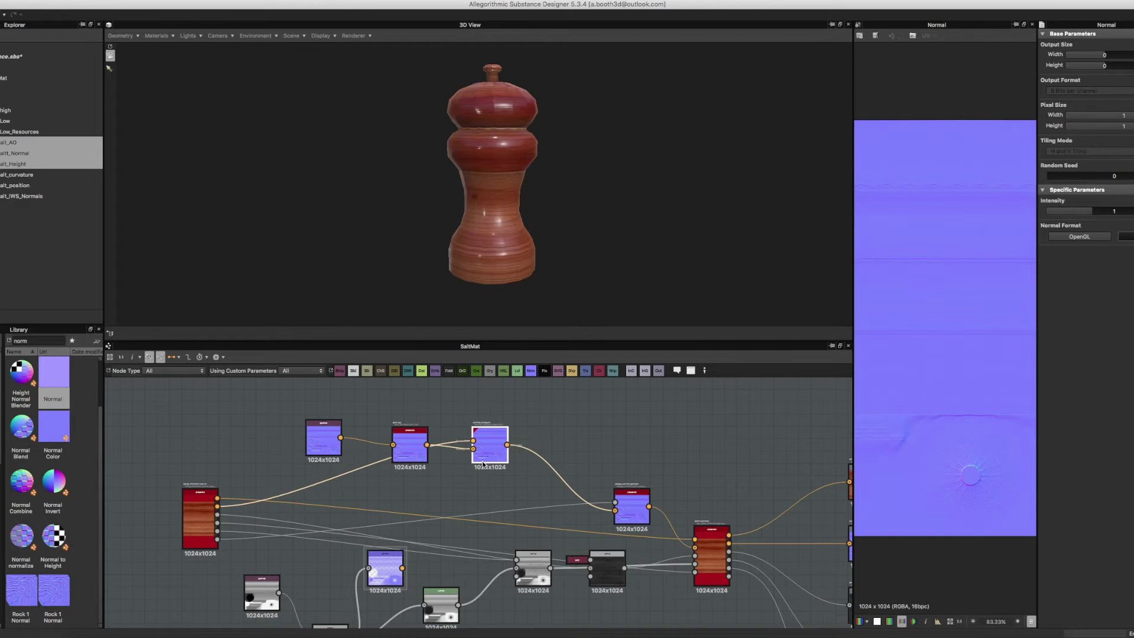
{"action": "left_click", "coordinate": [638, 502]}
{"action": "left_click_drag", "start_coordinate": [638, 502], "coordinate": [559, 463]}
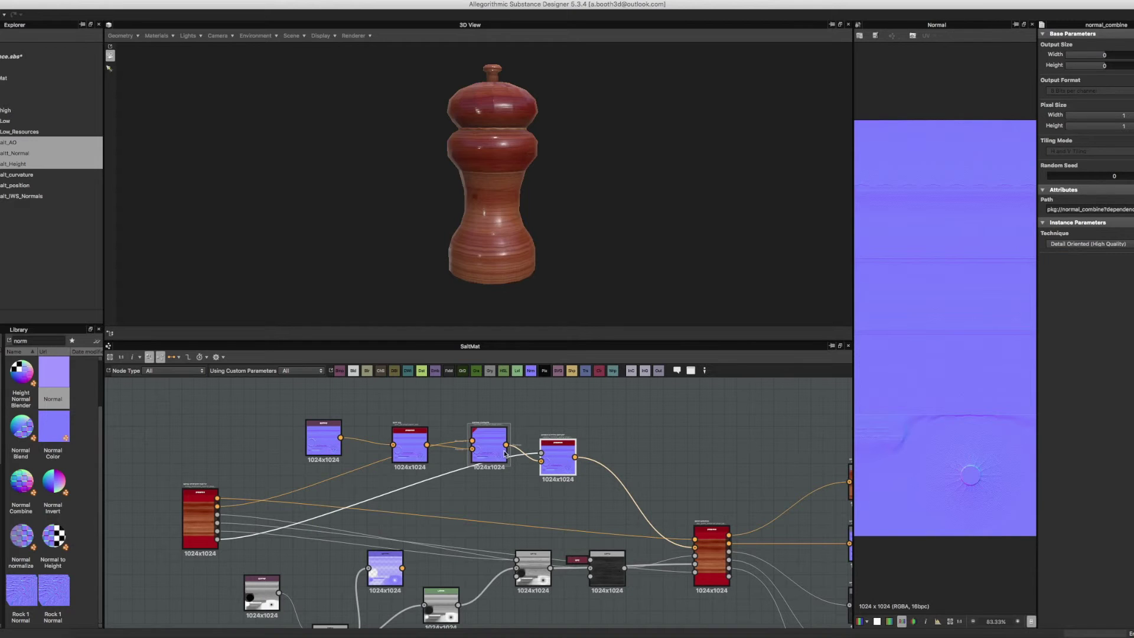
{"action": "left_click_drag", "start_coordinate": [561, 466], "coordinate": [635, 481]}
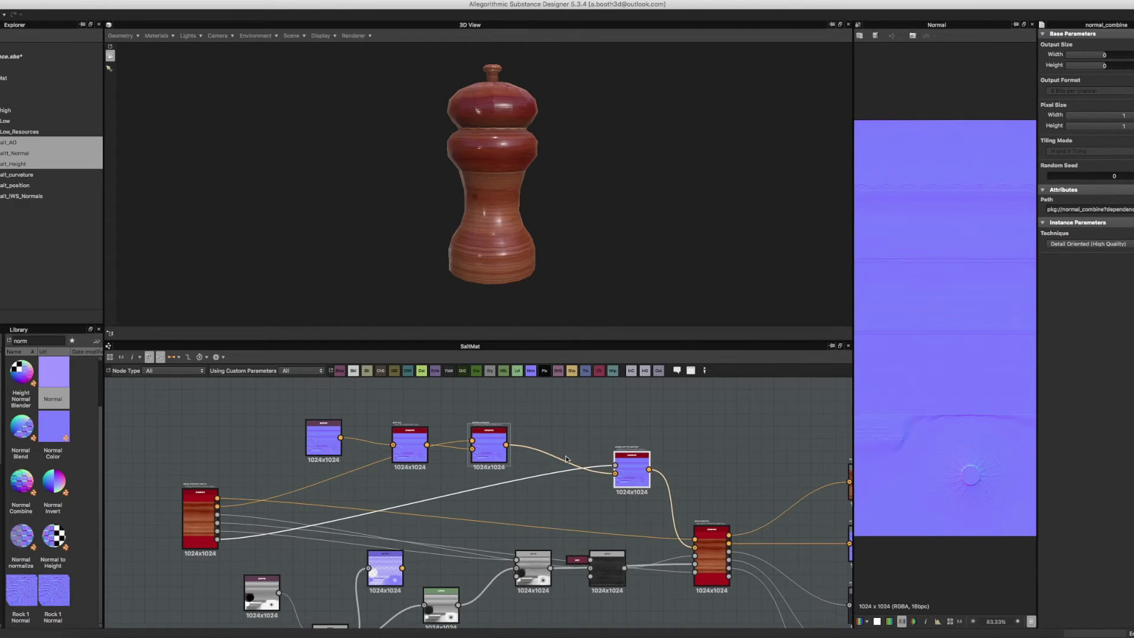
- Duplicate the normal_combine node, combine the existing normals with the new Normal node, feed the downstream normal node, and check the mill
{"action": "left_click", "coordinate": [490, 455]}
{"action": "left_click_drag", "start_coordinate": [489, 455], "coordinate": [479, 486]}
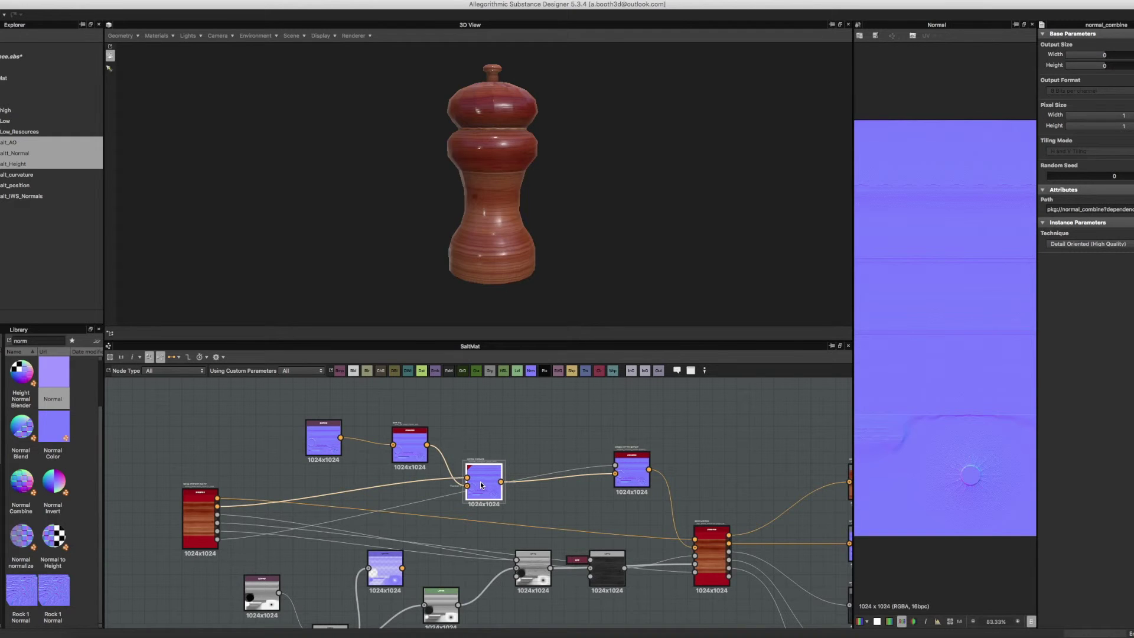
{"action": "key", "text": "super+d"}
{"action": "left_click_drag", "start_coordinate": [476, 500], "coordinate": [557, 505]}
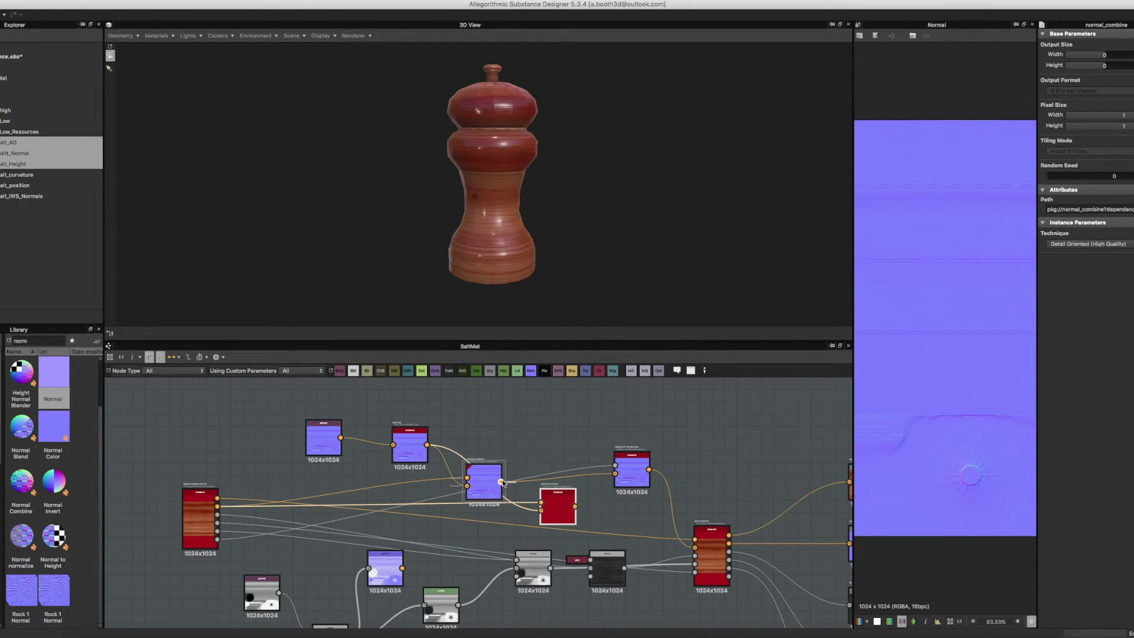
{"action": "left_click_drag", "start_coordinate": [502, 482], "coordinate": [541, 502]}
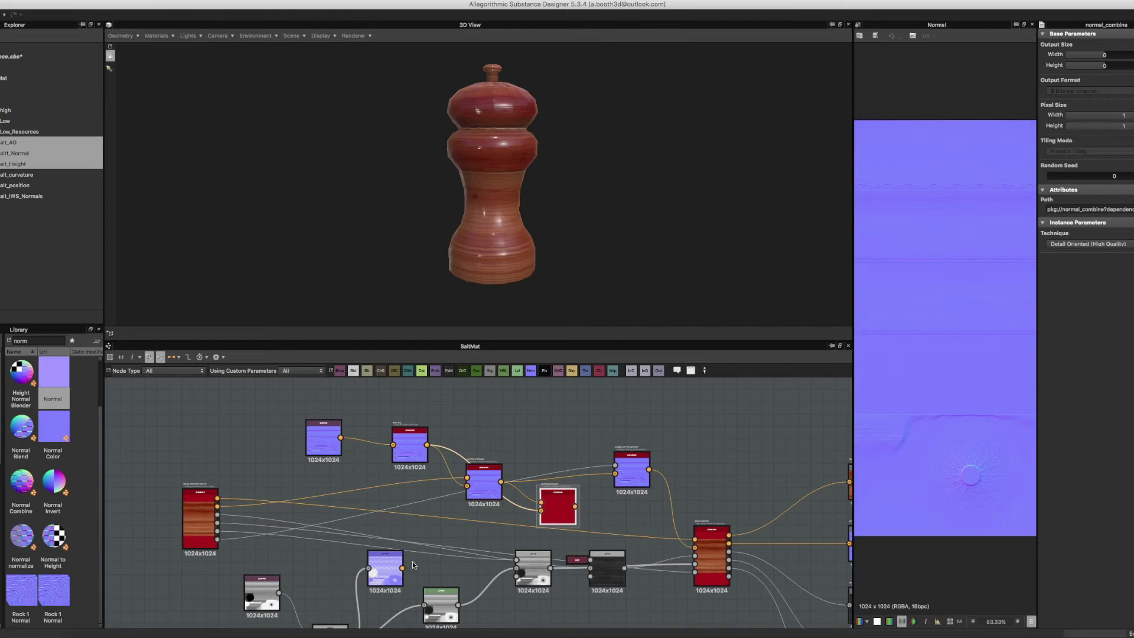
{"action": "left_click_drag", "start_coordinate": [403, 567], "coordinate": [615, 474]}
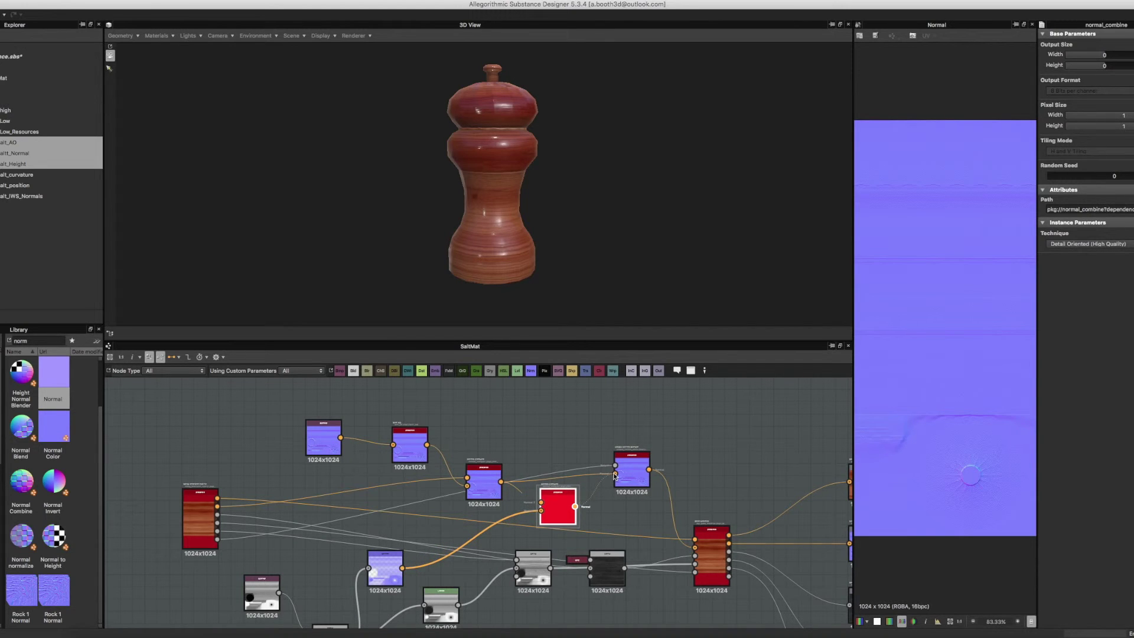
{"action": "left_click_drag", "start_coordinate": [558, 523], "coordinate": [546, 474]}
{"action": "mouse_move", "coordinate": [508, 277]}
{"action": "left_mouse_down"}
{"action": "mouse_move", "coordinate": [527, 352]}
{"action": "mouse_move", "coordinate": [524, 275]}
{"action": "mouse_move", "coordinate": [592, 174]}
{"action": "mouse_move", "coordinate": [562, 243]}
{"action": "mouse_move", "coordinate": [395, 266]}
{"action": "mouse_move", "coordinate": [372, 240]}
{"action": "mouse_move", "coordinate": [380, 266]}
{"action": "mouse_move", "coordinate": [301, 264]}
{"action": "mouse_move", "coordinate": [348, 296]}
{"action": "left_mouse_up"}
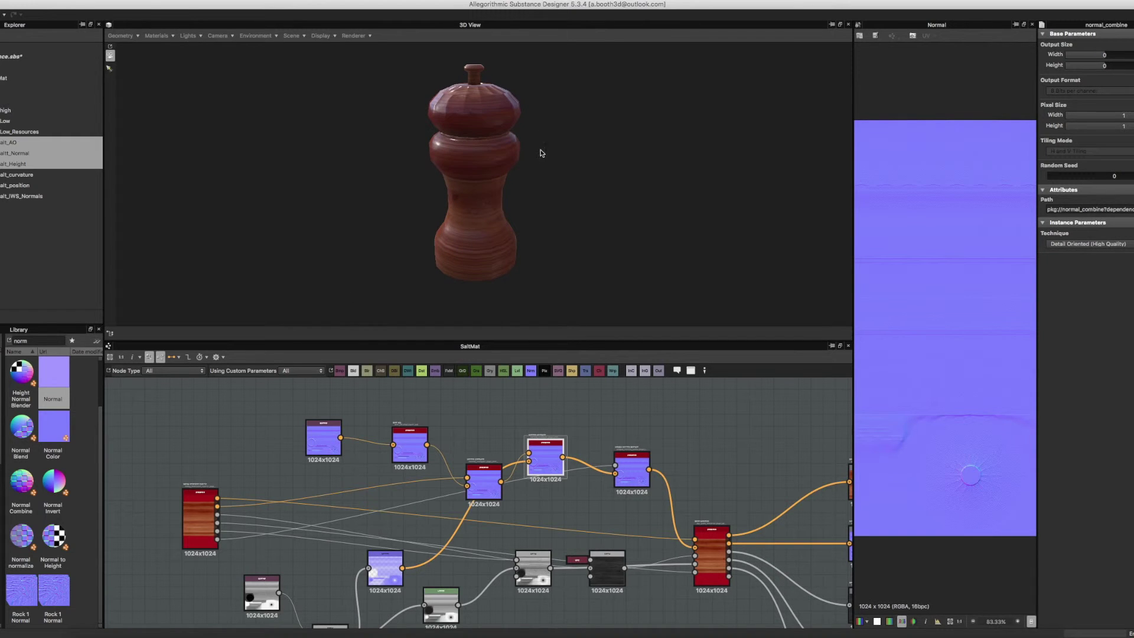
{"action": "left_click_drag", "start_coordinate": [465, 283], "coordinate": [413, 174]}
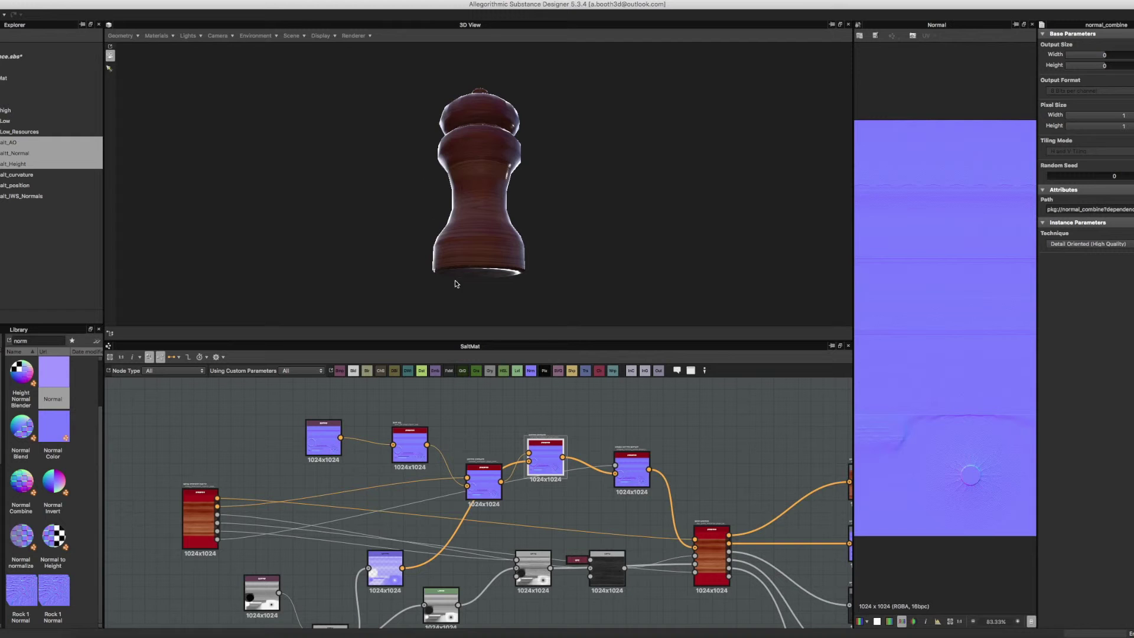
- Rearrange the normal nodes, moving the original chain higher and the new Normal node beneath the first normal_combine
{"action": "left_click_drag", "start_coordinate": [469, 457], "coordinate": [457, 409]}
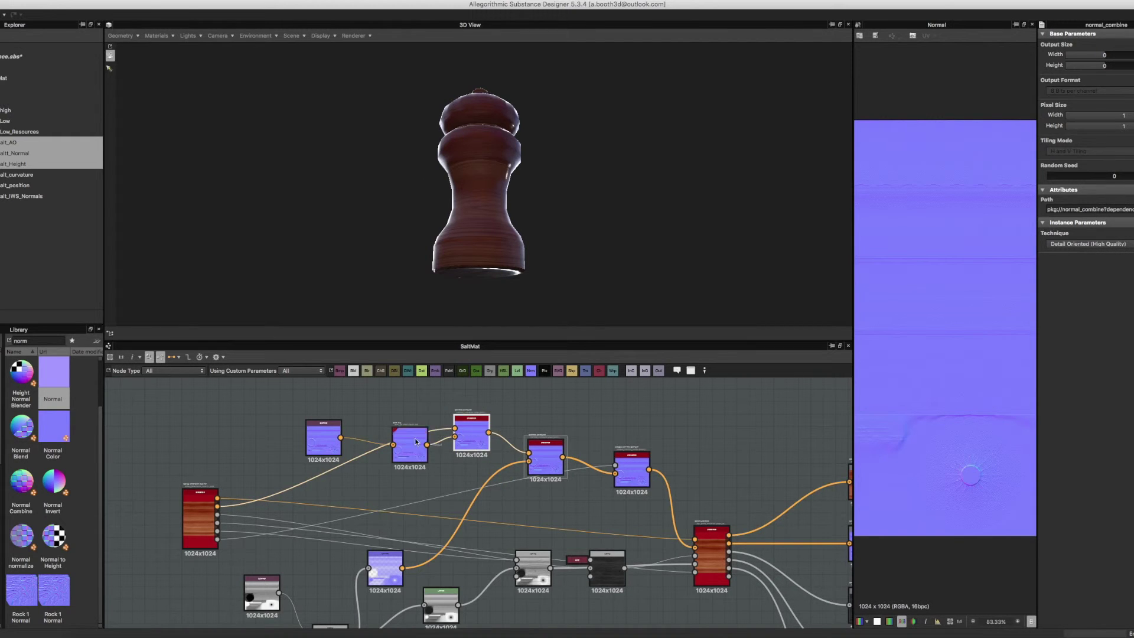
{"action": "left_click_drag", "start_coordinate": [411, 440], "coordinate": [411, 410]}
{"action": "left_click_drag", "start_coordinate": [324, 440], "coordinate": [324, 418]}
{"action": "middle_click_drag", "start_coordinate": [346, 551], "coordinate": [350, 491]}
{"action": "left_click_drag", "start_coordinate": [390, 516], "coordinate": [476, 443]}
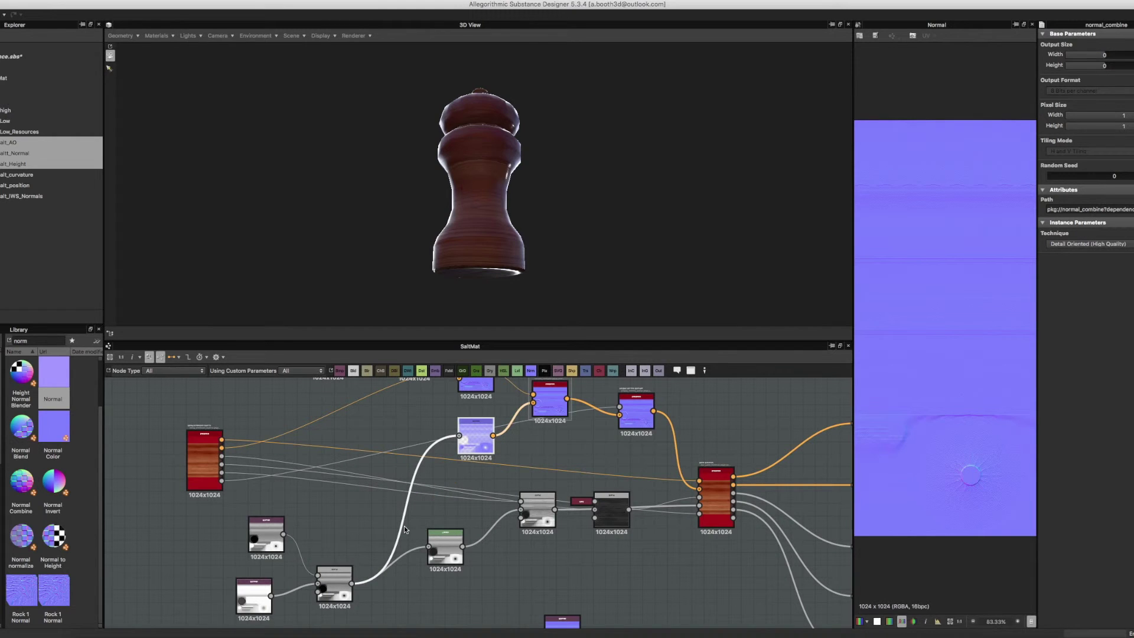
- Move the occlusion Blend closer to the Normal and Levels nodes, and bring its two input bitmaps up beside it
{"action": "left_click_drag", "start_coordinate": [317, 590], "coordinate": [347, 515]}
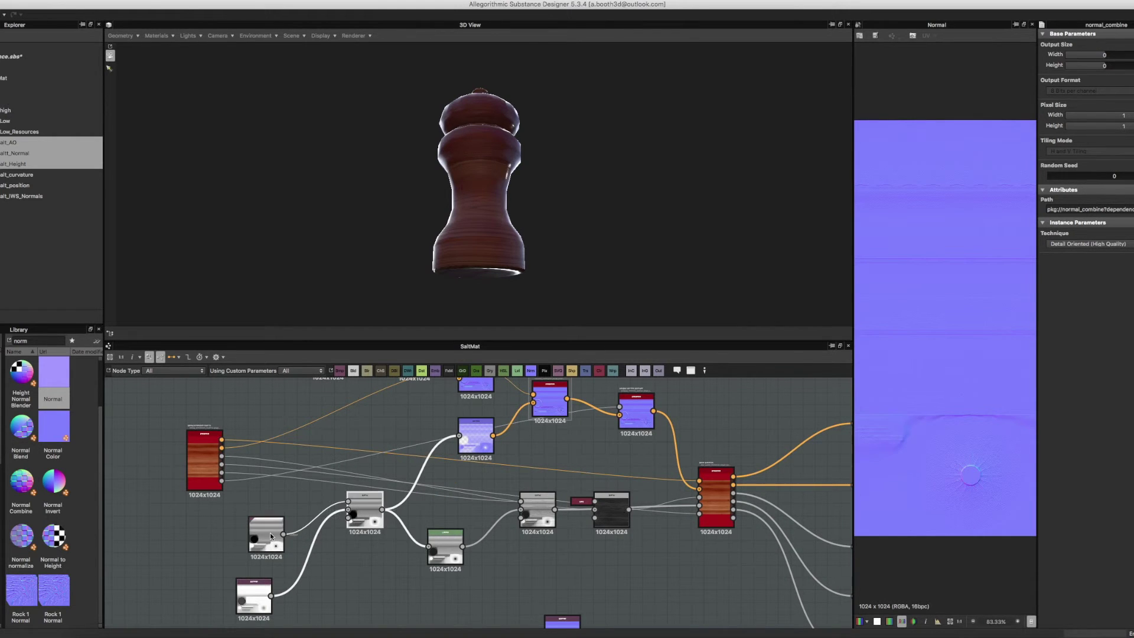
{"action": "left_click_drag", "start_coordinate": [273, 541], "coordinate": [274, 504]}
{"action": "left_click_drag", "start_coordinate": [272, 589], "coordinate": [292, 553]}
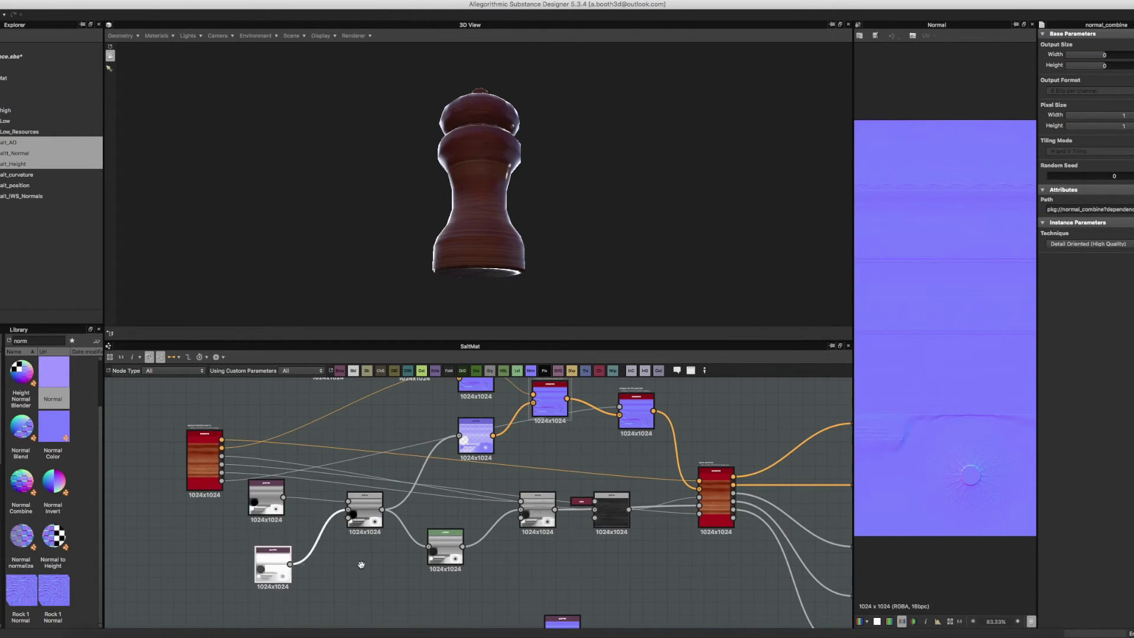
- Move the unconnected salt normal bitmap node away from the height bitmap, closer to the occlusion nodes, and preview it
{"action": "middle_click_drag", "start_coordinate": [361, 564], "coordinate": [305, 490]}
{"action": "middle_click_drag", "start_coordinate": [470, 568], "coordinate": [540, 541]}
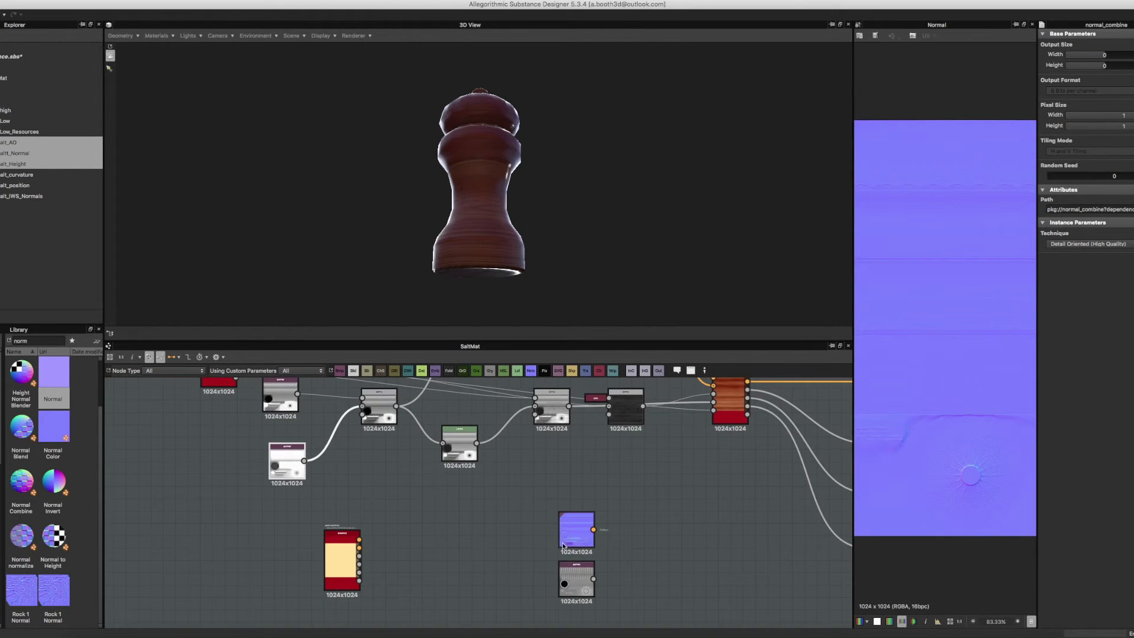
{"action": "left_click_drag", "start_coordinate": [578, 546], "coordinate": [503, 519]}
{"action": "middle_click_drag", "start_coordinate": [538, 513], "coordinate": [599, 582]}
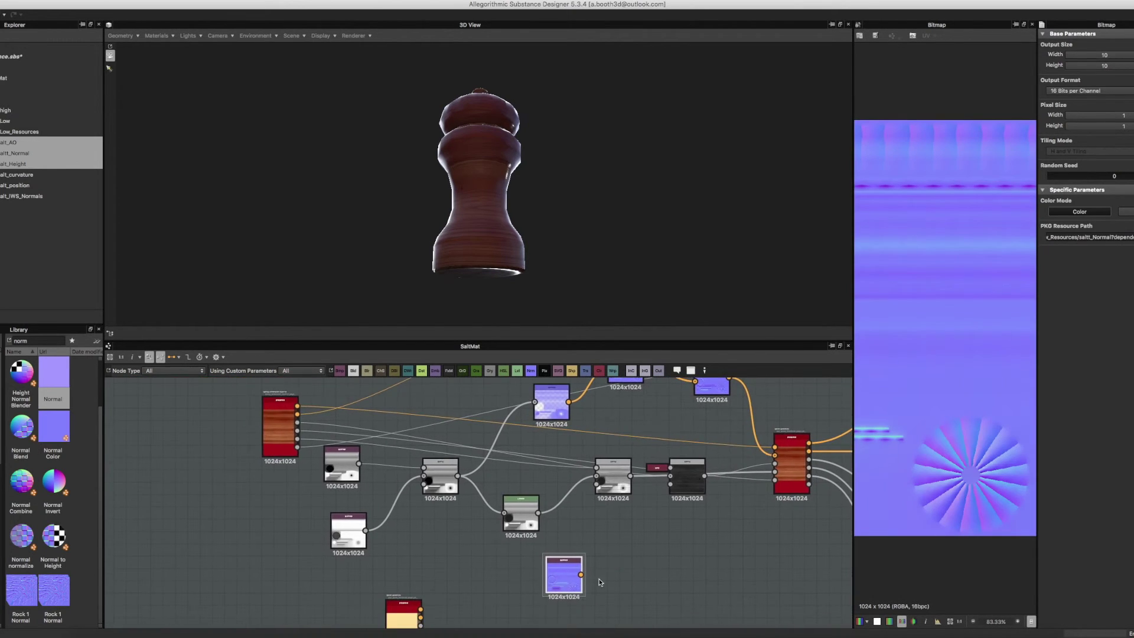
- Move the unconnected salt normal bitmap up beside the original normal bitmap, and shift the original one farther from the Blur HQ node
{"action": "middle_click_drag", "start_coordinate": [637, 492], "coordinate": [720, 518]}
{"action": "left_click_drag", "start_coordinate": [646, 602], "coordinate": [458, 420]}
{"action": "middle_click_drag", "start_coordinate": [498, 451], "coordinate": [526, 533]}
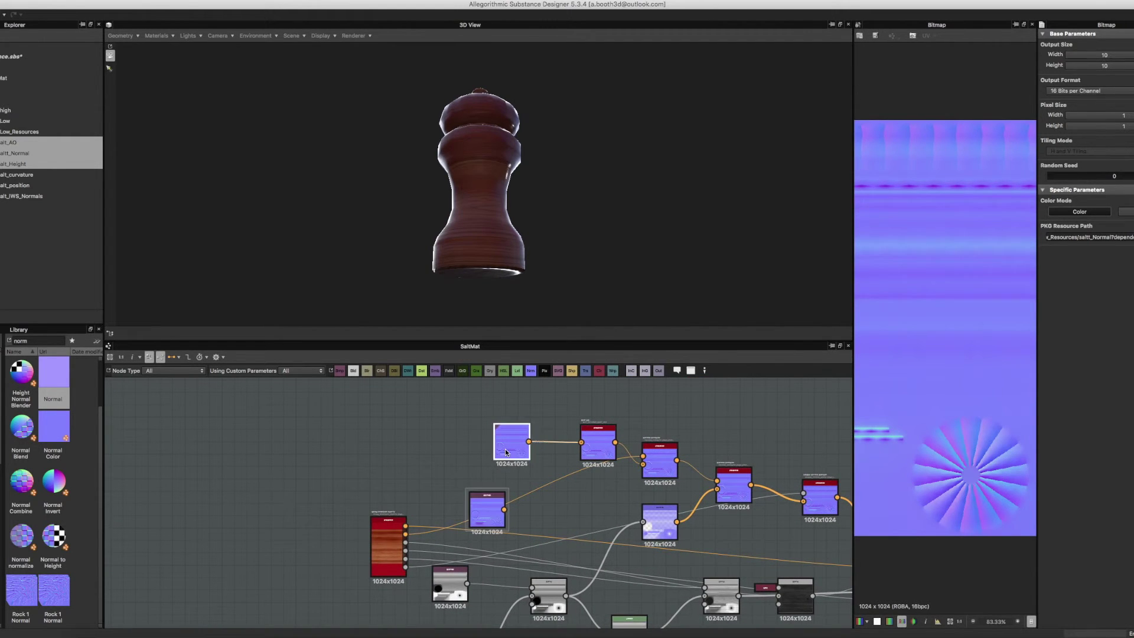
{"action": "left_click", "coordinate": [495, 510]}
{"action": "left_click", "coordinate": [525, 446]}
{"action": "left_click_drag", "start_coordinate": [495, 450], "coordinate": [336, 430]}
- Replace the original normal bitmap feeding Blur HQ with the baked salt normal bitmap, and inspect the mill's cap
{"action": "middle_click_drag", "start_coordinate": [484, 435], "coordinate": [485, 479]}
{"action": "mouse_move", "coordinate": [469, 266]}
{"action": "left_mouse_down"}
{"action": "mouse_move", "coordinate": [435, 240]}
{"action": "mouse_move", "coordinate": [463, 268]}
{"action": "left_mouse_up"}
{"action": "left_click_drag", "start_coordinate": [487, 554], "coordinate": [581, 487]}
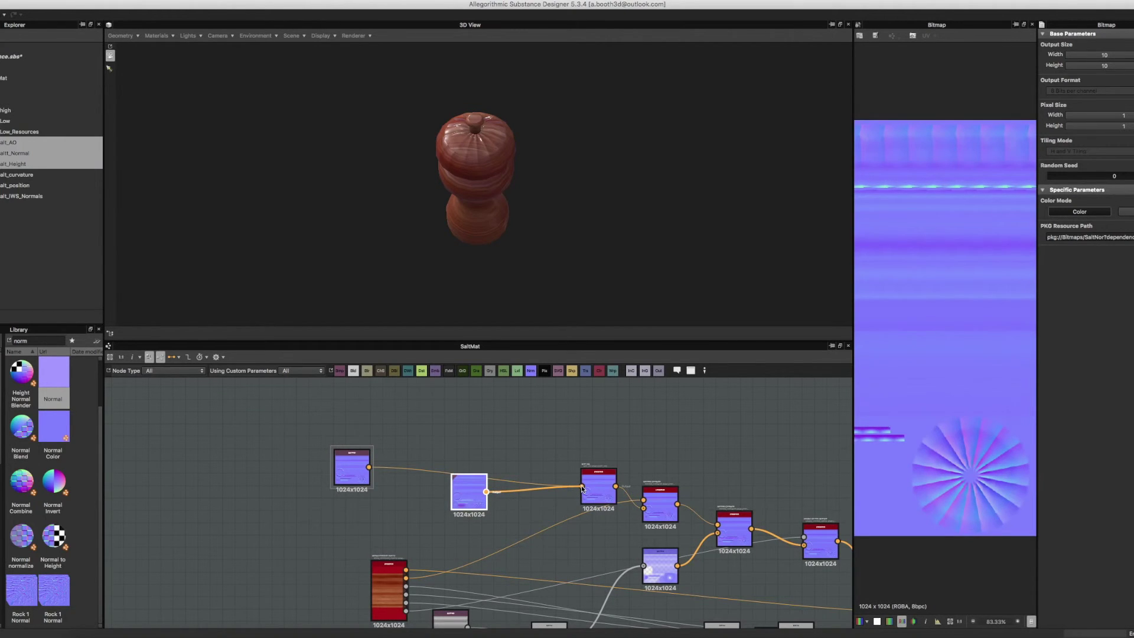
{"action": "scroll", "coordinate": [481, 169], "scroll_direction": "up", "scroll_amount": 5}
{"action": "left_click_drag", "start_coordinate": [481, 168], "coordinate": [452, 150]}
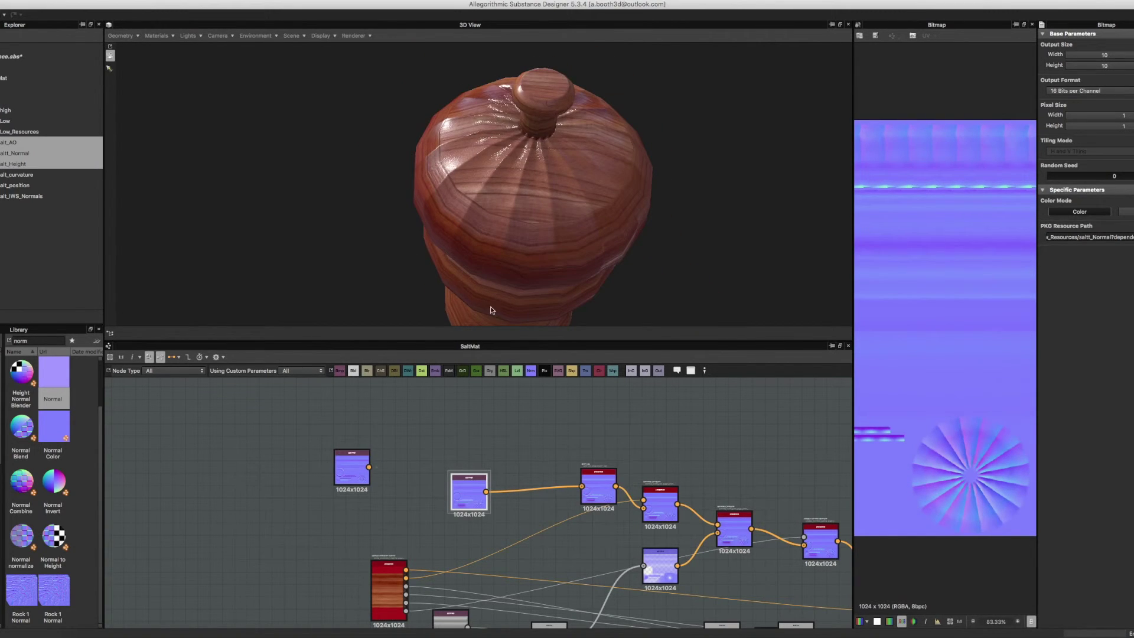
- Add a Normal Invert node above the bitmaps and feed it with the original normal bitmap
{"action": "left_click", "coordinate": [347, 474]}
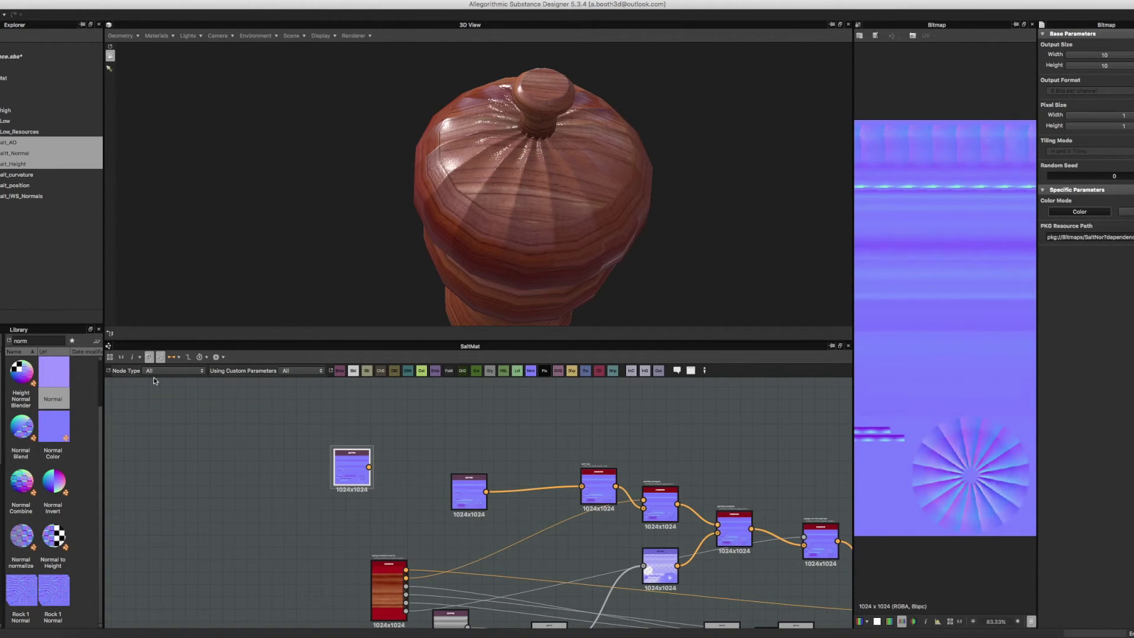
{"action": "mouse_move", "coordinate": [333, 631]}
{"action": "left_click_drag", "start_coordinate": [31, 341], "coordinate": [11, 340]}
{"action": "left_click_drag", "start_coordinate": [52, 482], "coordinate": [482, 420]}
{"action": "left_click_drag", "start_coordinate": [369, 467], "coordinate": [483, 419]}
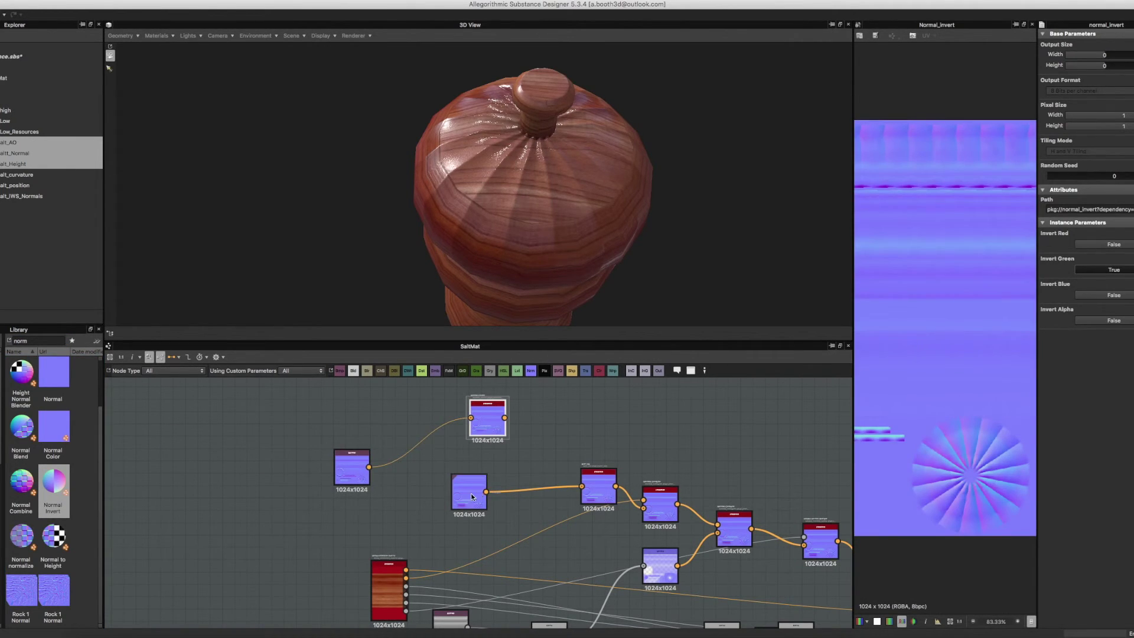
- Duplicate the Normal Combine node, merge the inverted and blurred normals in it, and feed the result to the existing Normal Combine
{"action": "left_click_drag", "start_coordinate": [471, 497], "coordinate": [409, 522]}
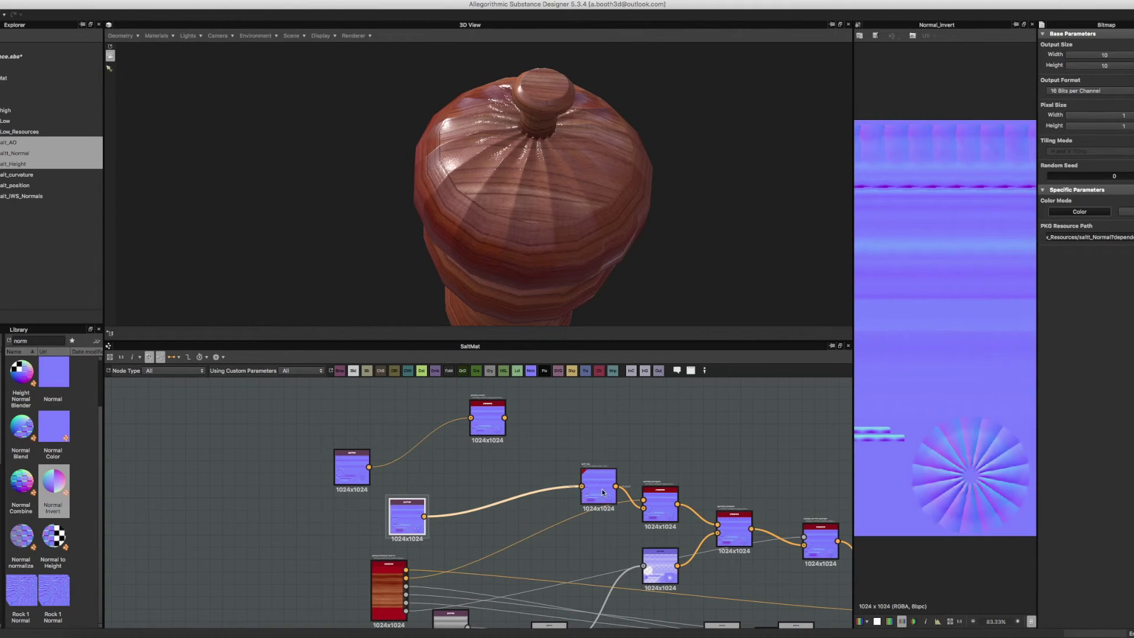
{"action": "left_click_drag", "start_coordinate": [599, 490], "coordinate": [531, 514]}
{"action": "left_click_drag", "start_coordinate": [653, 505], "coordinate": [653, 493]}
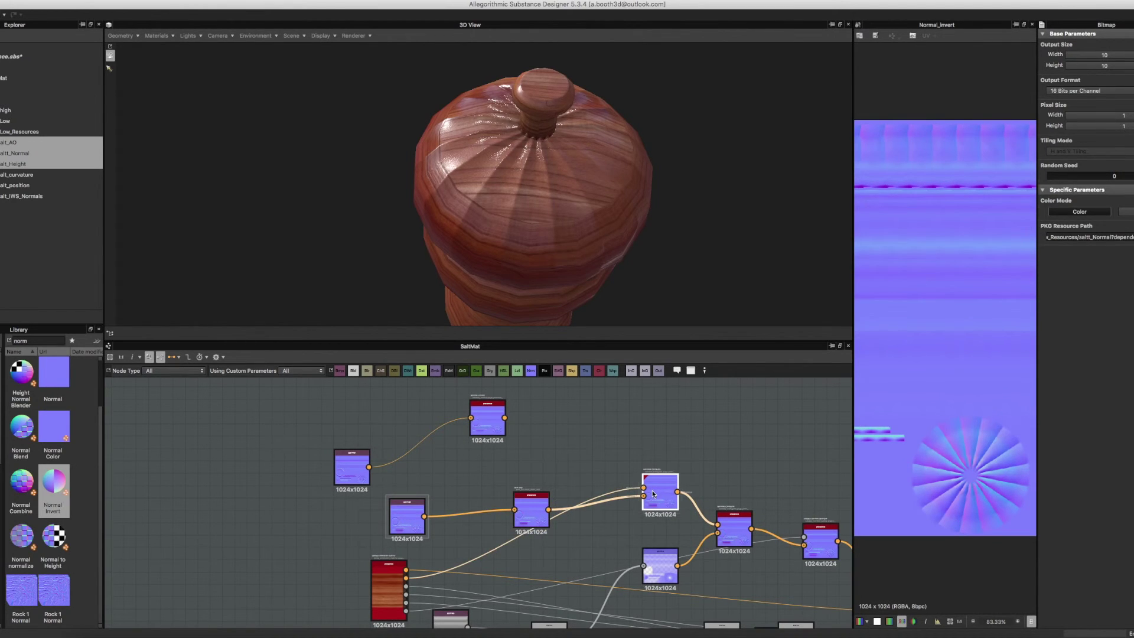
{"action": "key", "text": "super+d"}
{"action": "left_click_drag", "start_coordinate": [481, 504], "coordinate": [581, 451]}
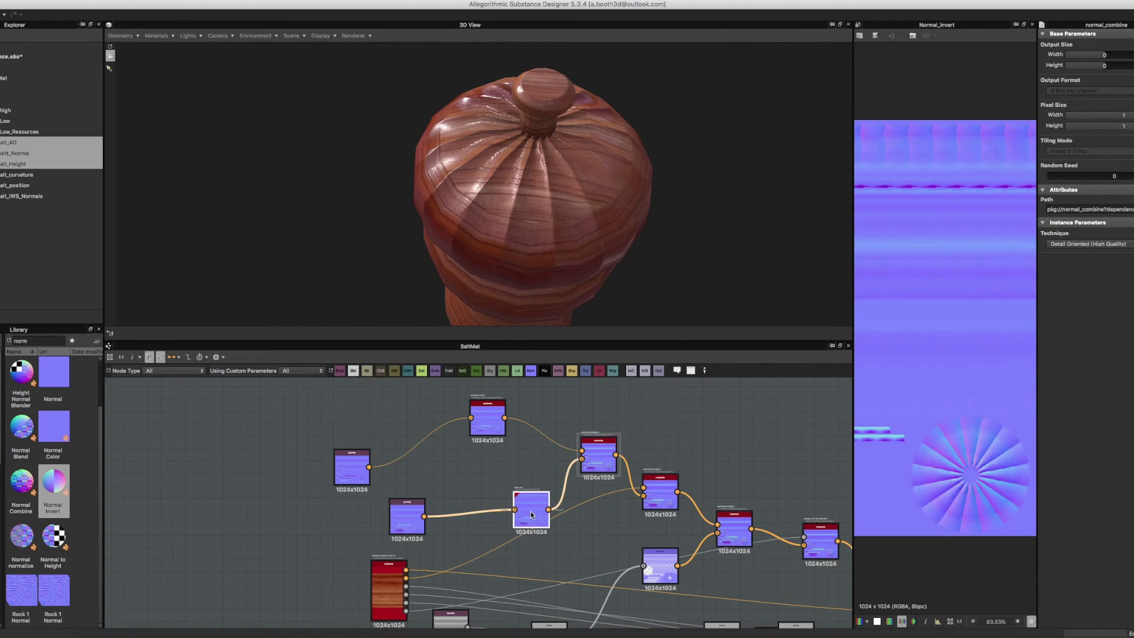
{"action": "left_click_drag", "start_coordinate": [540, 514], "coordinate": [508, 466]}
{"action": "left_click_drag", "start_coordinate": [597, 457], "coordinate": [578, 469]}
- Examine the combined normals on the mill's upper part and in the 2D preview of the new Normal Combine
{"action": "left_click_drag", "start_coordinate": [529, 244], "coordinate": [479, 219]}
{"action": "scroll", "coordinate": [480, 218], "scroll_direction": "down", "scroll_amount": 3}
{"action": "scroll", "coordinate": [479, 217], "scroll_direction": "up", "scroll_amount": 5}
{"action": "scroll", "coordinate": [589, 469], "scroll_direction": "up", "scroll_amount": 8}
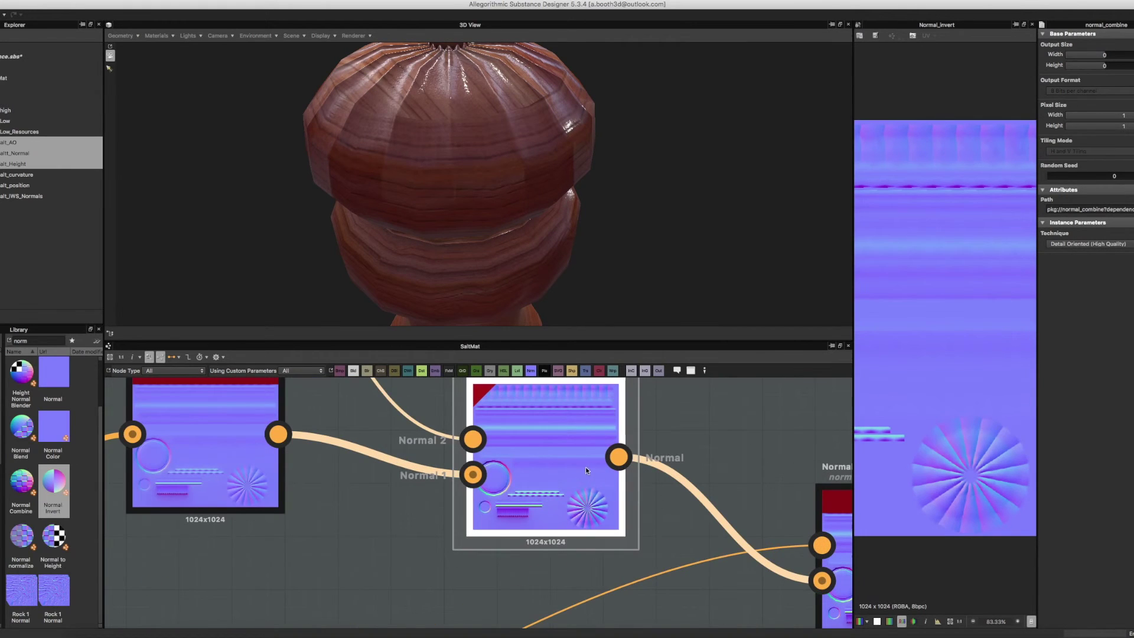
{"action": "double_click", "coordinate": [572, 464]}
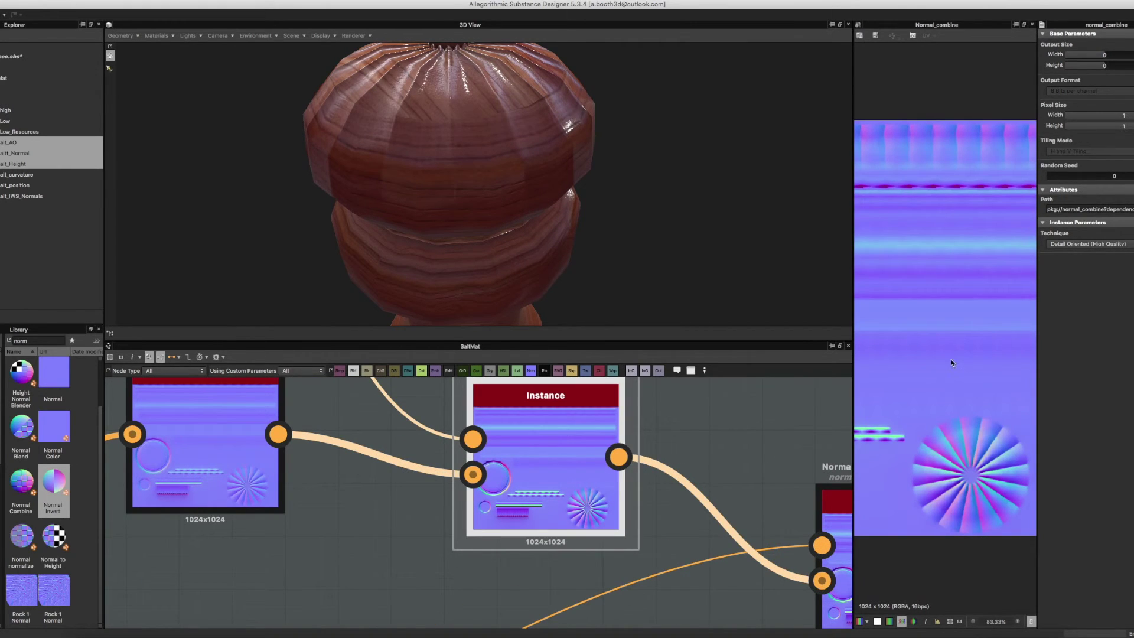
{"action": "scroll", "coordinate": [585, 452], "scroll_direction": "down", "scroll_amount": 2}
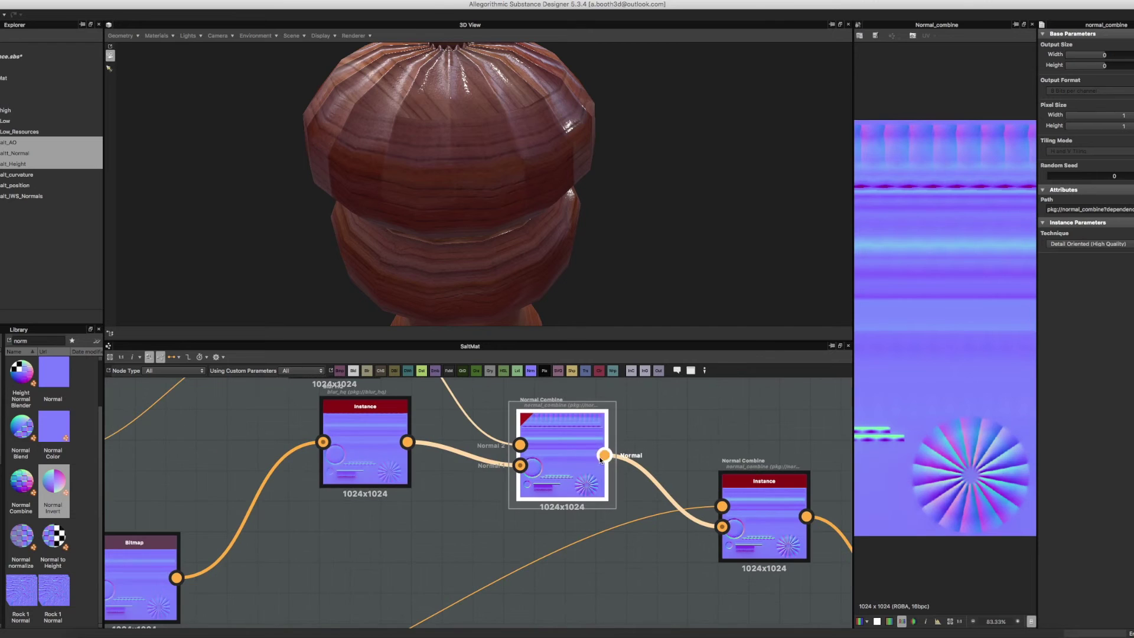
{"action": "scroll", "coordinate": [738, 494], "scroll_direction": "down", "scroll_amount": 3}
{"action": "scroll", "coordinate": [738, 493], "scroll_direction": "down", "scroll_amount": 2}
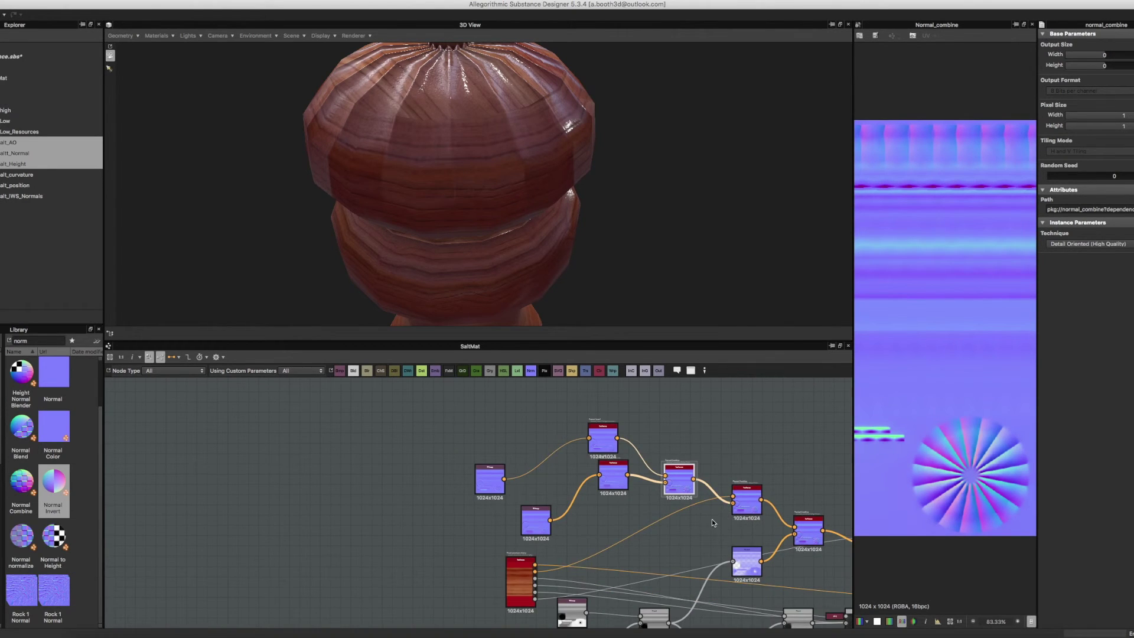
- Spread out the Normal Invert, Blur HQ and new Normal Combine nodes, leaving Blur HQ beneath the Normal Combine
{"action": "scroll", "coordinate": [713, 522], "scroll_direction": "up", "scroll_amount": 4}
{"action": "left_click_drag", "start_coordinate": [431, 621], "coordinate": [294, 622]}
{"action": "left_click_drag", "start_coordinate": [620, 514], "coordinate": [684, 501]}
{"action": "left_click_drag", "start_coordinate": [599, 422], "coordinate": [534, 420]}
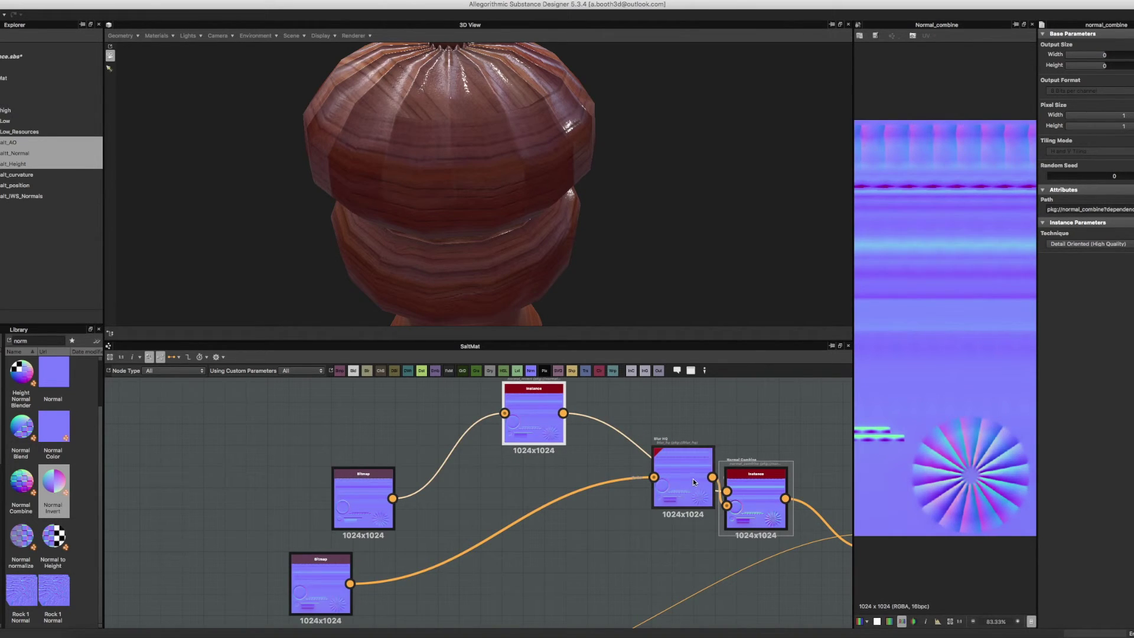
{"action": "left_click_drag", "start_coordinate": [704, 474], "coordinate": [611, 527]}
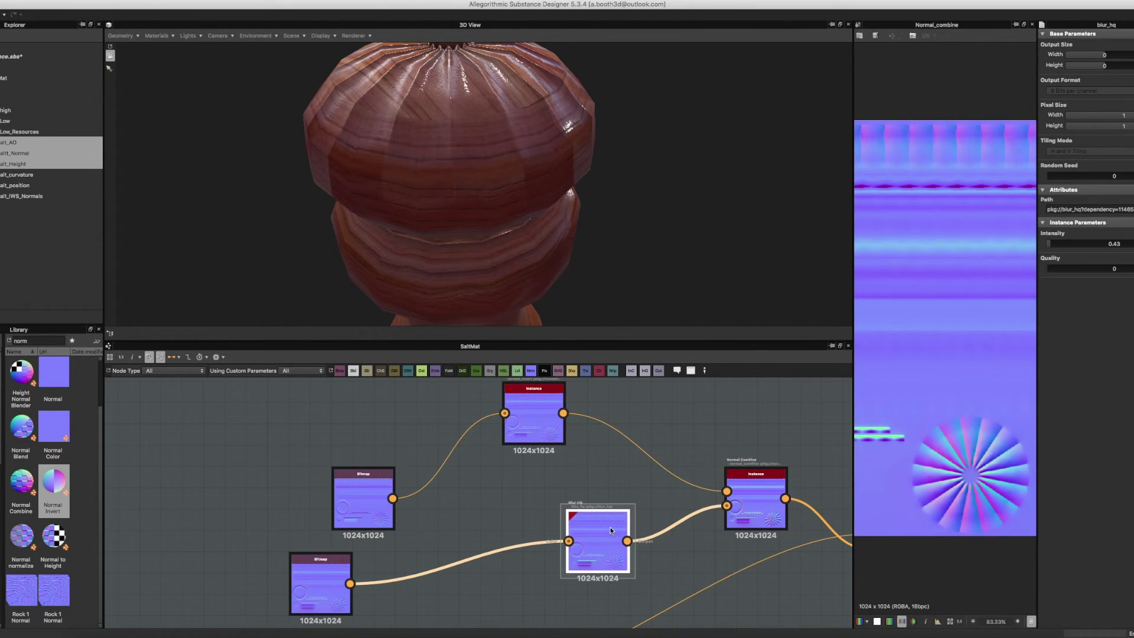
{"action": "left_click_drag", "start_coordinate": [762, 480], "coordinate": [686, 438]}
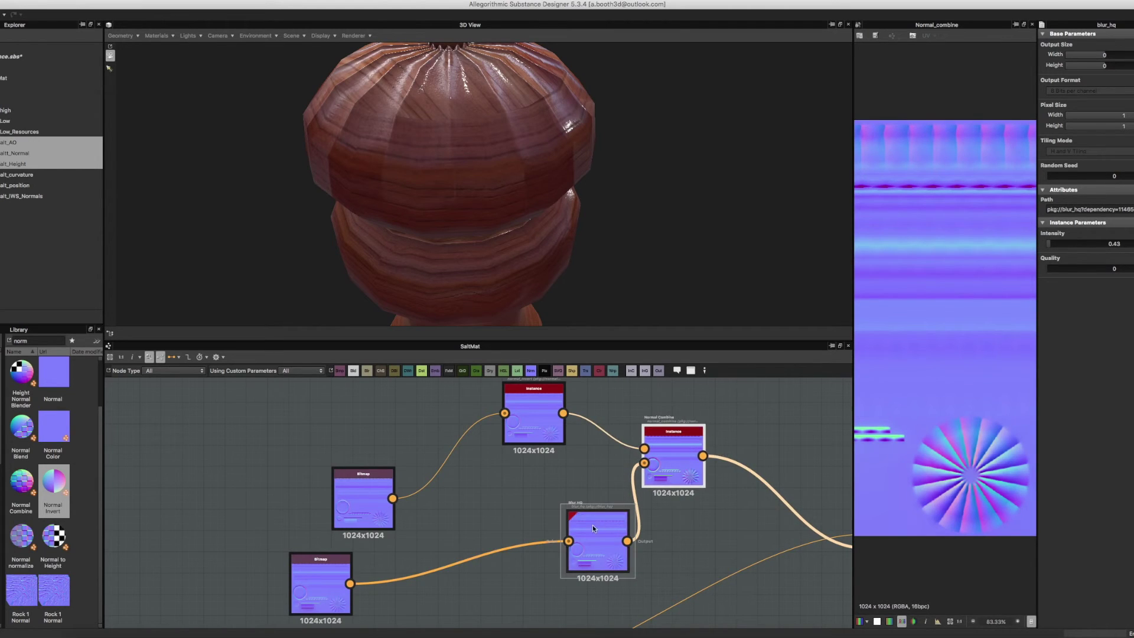
{"action": "left_click_drag", "start_coordinate": [594, 525], "coordinate": [649, 542]}
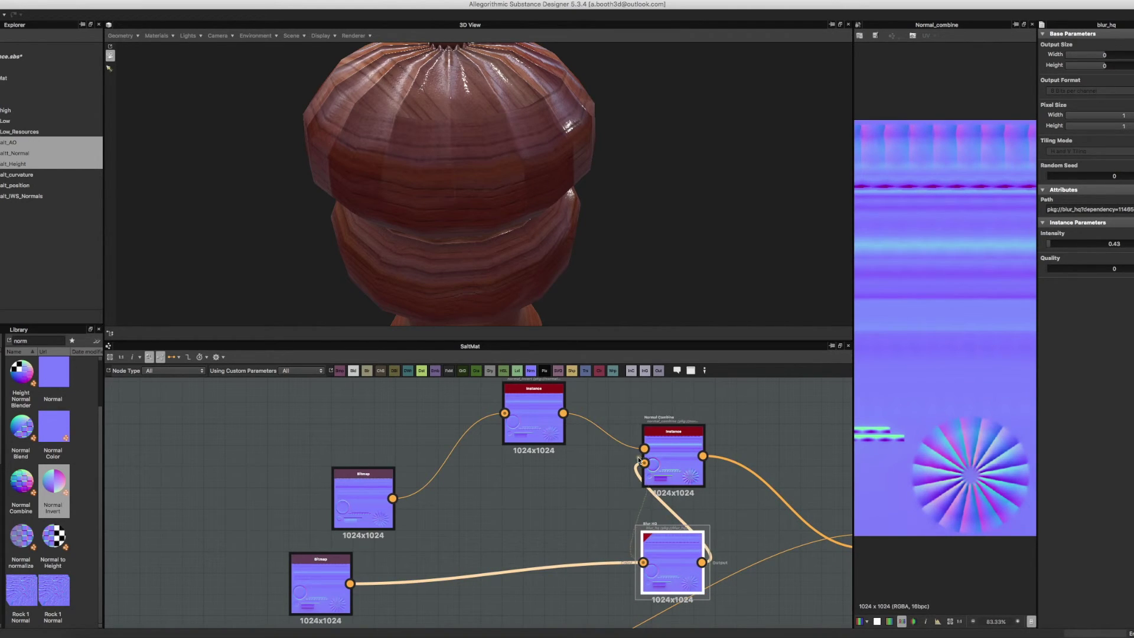
- Wire the baked normal bitmap directly into the new Normal Combine, and insert Blur HQ between the two Normal Combine nodes
{"action": "left_click_drag", "start_coordinate": [350, 584], "coordinate": [644, 463]}
{"action": "middle_click_drag", "start_coordinate": [667, 479], "coordinate": [419, 464]}
{"action": "left_click_drag", "start_coordinate": [425, 550], "coordinate": [591, 489]}
{"action": "left_click_drag", "start_coordinate": [618, 540], "coordinate": [619, 534]}
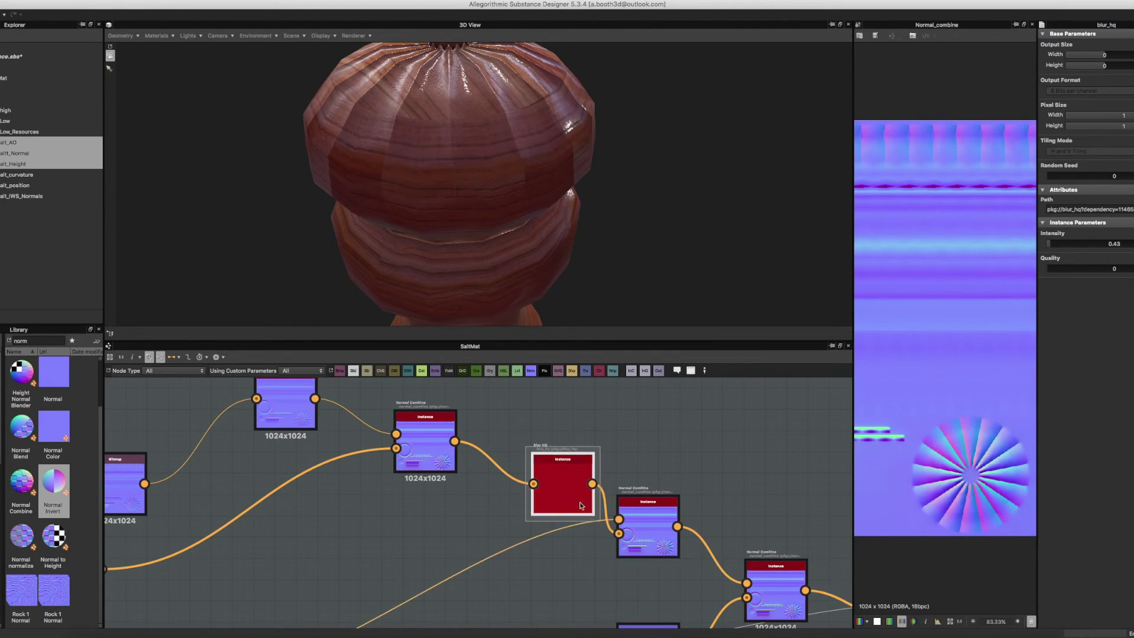
{"action": "left_click_drag", "start_coordinate": [544, 493], "coordinate": [501, 515]}
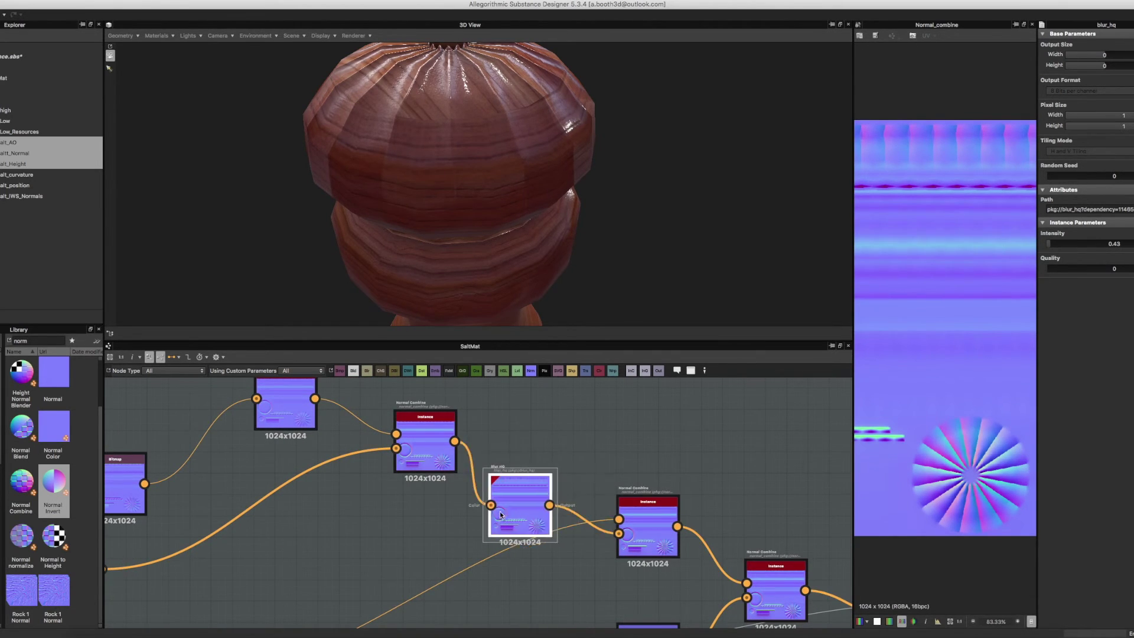
- Set Blur HQ's Quality to 1, try Intensity values up to 1.81 before lowering it, and move the preceding Normal Combine down
{"action": "left_click", "coordinate": [1058, 244]}
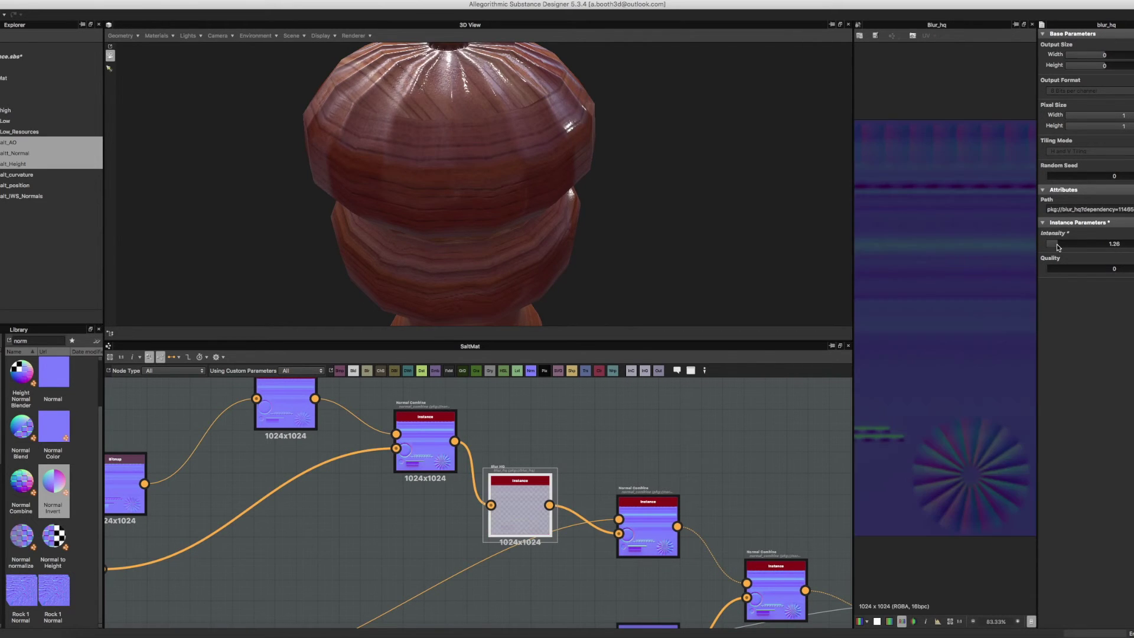
{"action": "left_click_drag", "start_coordinate": [1057, 244], "coordinate": [1051, 246]}
{"action": "left_click_drag", "start_coordinate": [498, 145], "coordinate": [511, 178]}
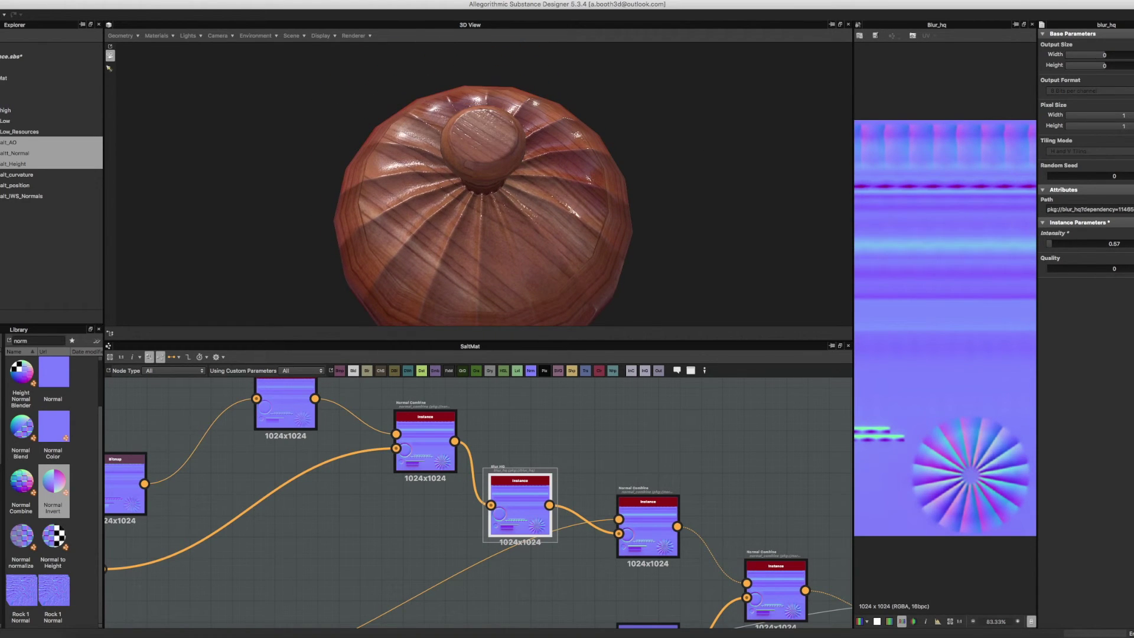
{"action": "left_click", "coordinate": [1121, 269]}
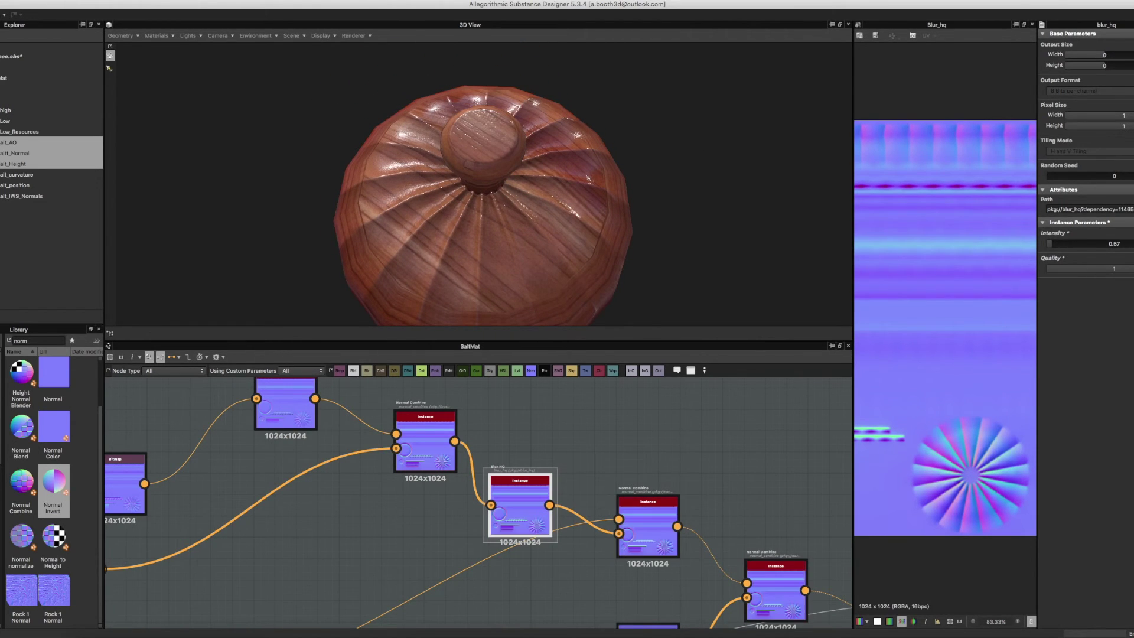
{"action": "left_click", "coordinate": [1061, 248]}
{"action": "left_click_drag", "start_coordinate": [696, 286], "coordinate": [600, 268]}
{"action": "left_click_drag", "start_coordinate": [500, 537], "coordinate": [415, 492]}
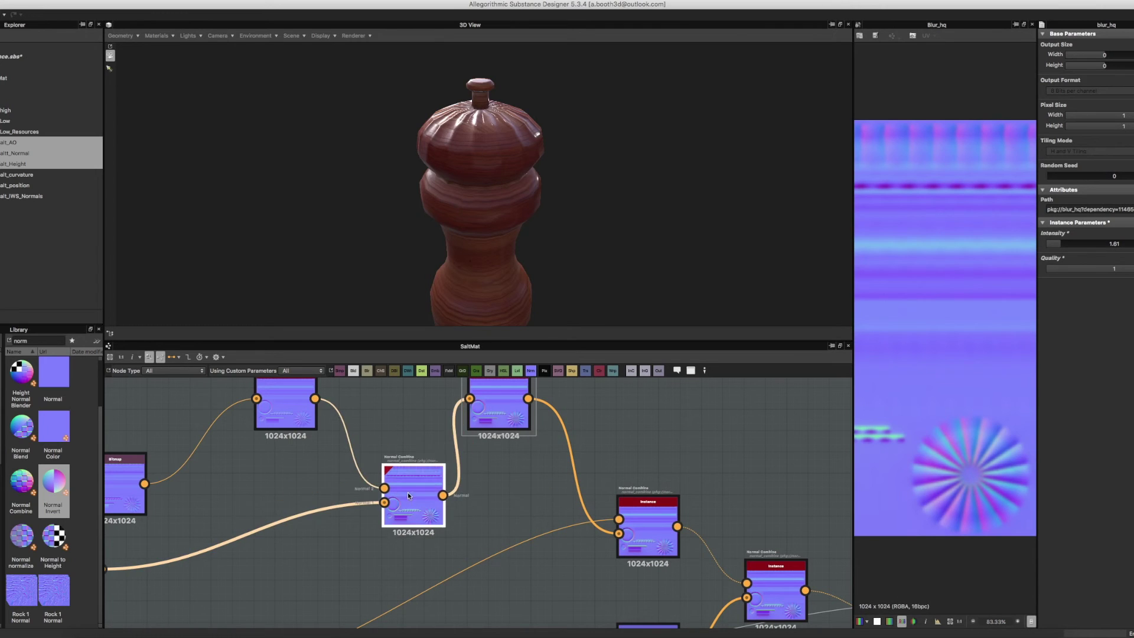
{"action": "left_click_drag", "start_coordinate": [1073, 243], "coordinate": [1053, 246]}
- Bring the unconnected salt height bitmap up close to the normal nodes, and select the Normal node generated from the occlusion
{"action": "middle_click_drag", "start_coordinate": [570, 522], "coordinate": [577, 361]}
{"action": "scroll", "coordinate": [505, 508], "scroll_direction": "down", "scroll_amount": 5}
{"action": "middle_click_drag", "start_coordinate": [494, 519], "coordinate": [517, 450]}
{"action": "left_click_drag", "start_coordinate": [653, 602], "coordinate": [456, 412]}
{"action": "middle_click_drag", "start_coordinate": [490, 430], "coordinate": [501, 565]}
{"action": "scroll", "coordinate": [501, 561], "scroll_direction": "up", "scroll_amount": 5}
{"action": "middle_click_drag", "start_coordinate": [488, 454], "coordinate": [358, 382]}
{"action": "left_click", "coordinate": [614, 484]}
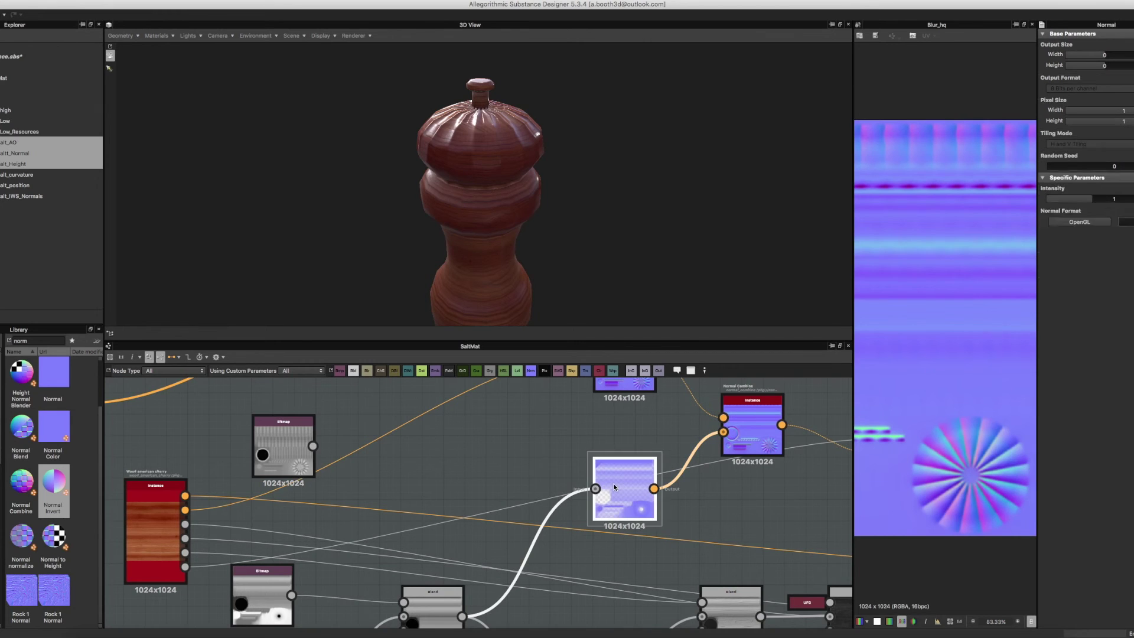
- Duplicate the Height Normal Blender node located before the final material node
{"action": "scroll", "coordinate": [708, 474], "scroll_direction": "down", "scroll_amount": 3}
{"action": "middle_click_drag", "start_coordinate": [623, 473], "coordinate": [475, 547]}
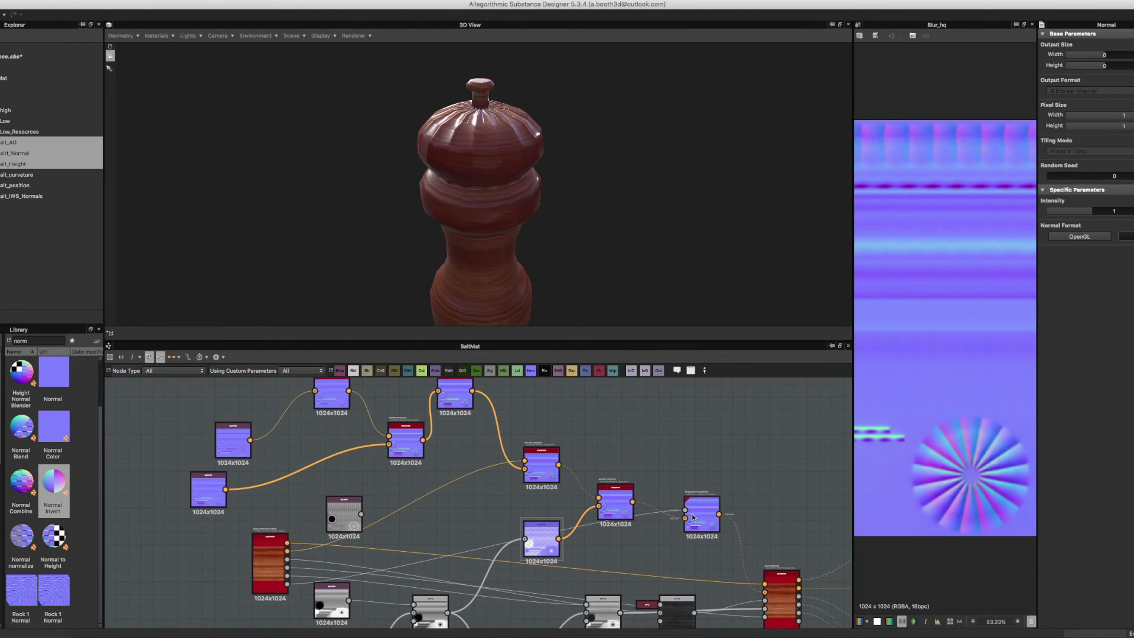
{"action": "left_click", "coordinate": [697, 514]}
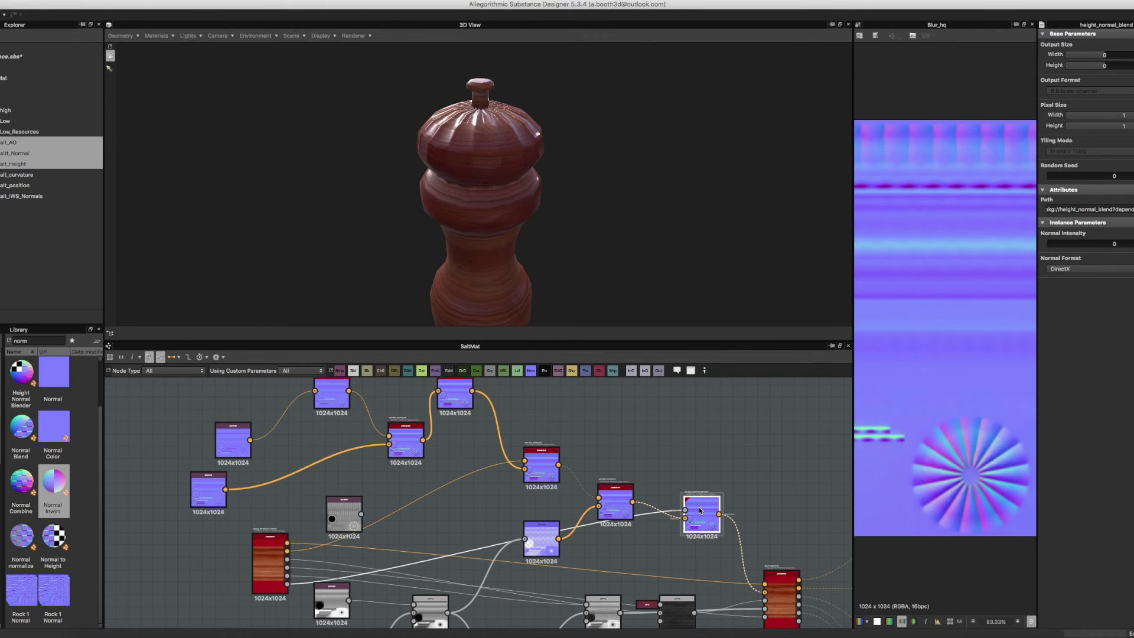
{"action": "left_click_drag", "start_coordinate": [697, 514], "coordinate": [692, 518]}
{"action": "key", "text": "ctrl+z"}
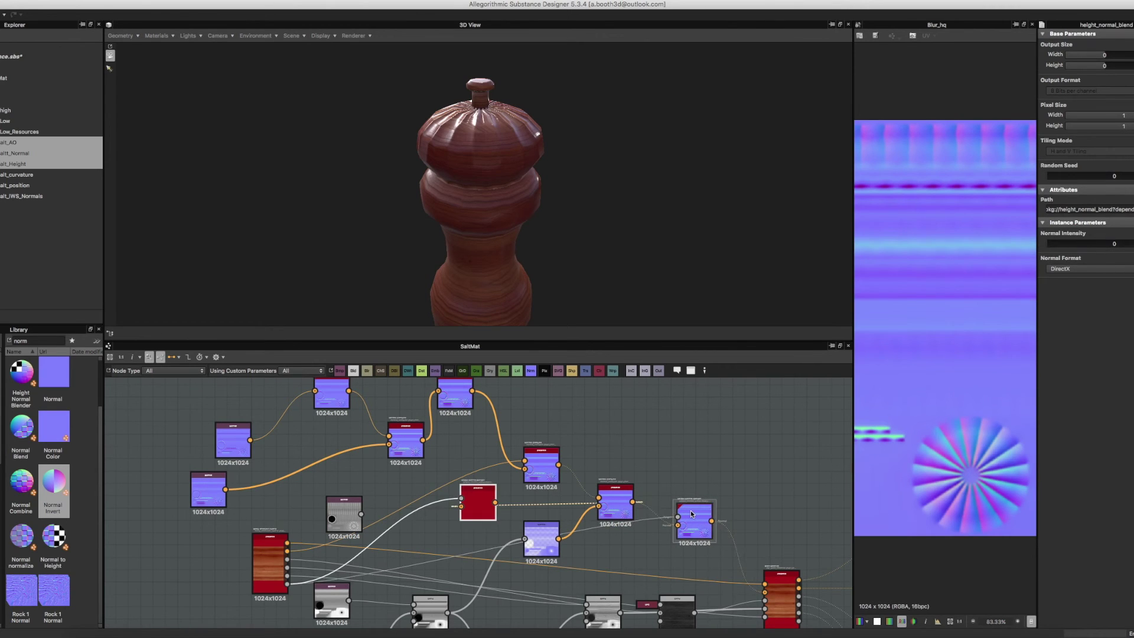
- Insert the duplicated Height Normal Blender between Blur HQ and the next Normal Combine, using the salt height bitmap as its height input
{"action": "left_click_drag", "start_coordinate": [474, 510], "coordinate": [535, 495]}
{"action": "left_click_drag", "start_coordinate": [452, 452], "coordinate": [468, 489]}
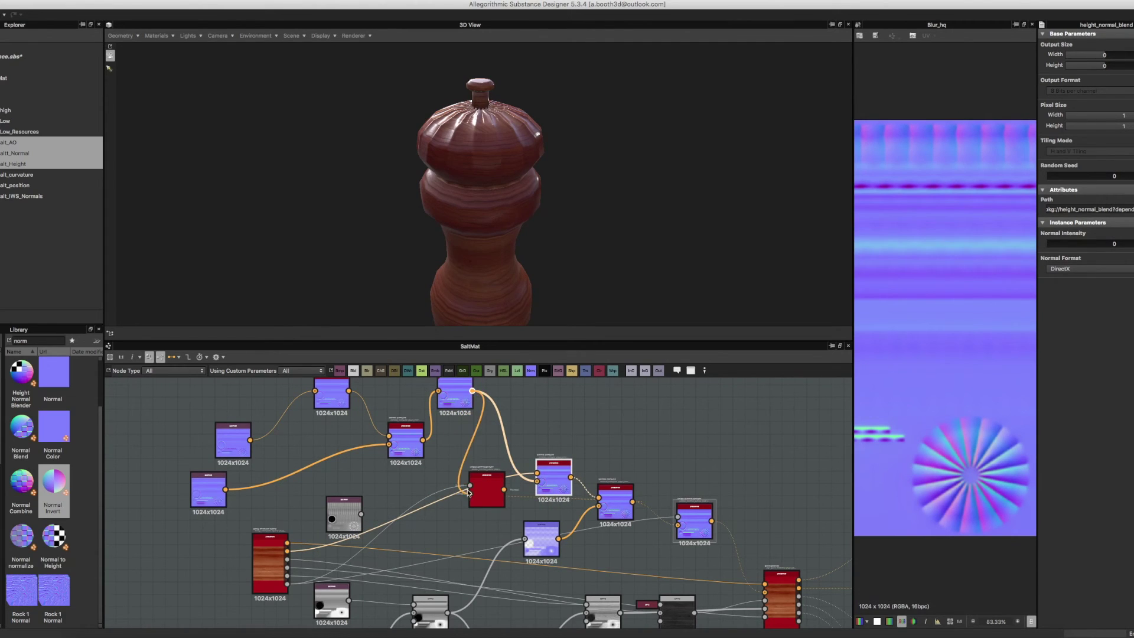
{"action": "left_click", "coordinate": [479, 498]}
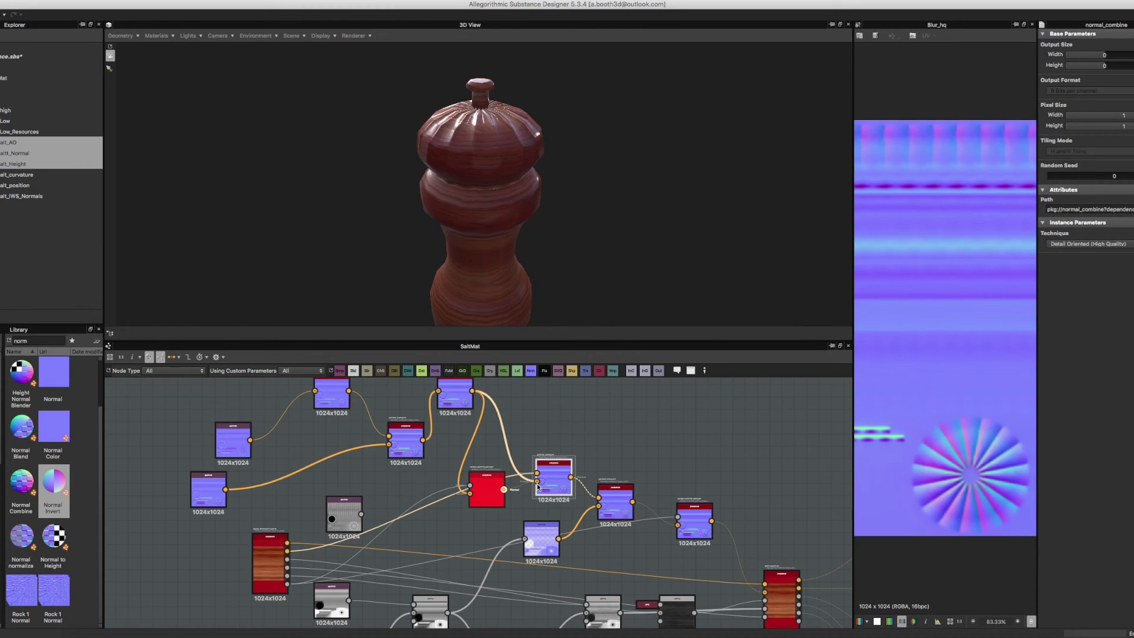
{"action": "left_click_drag", "start_coordinate": [480, 490], "coordinate": [498, 466]}
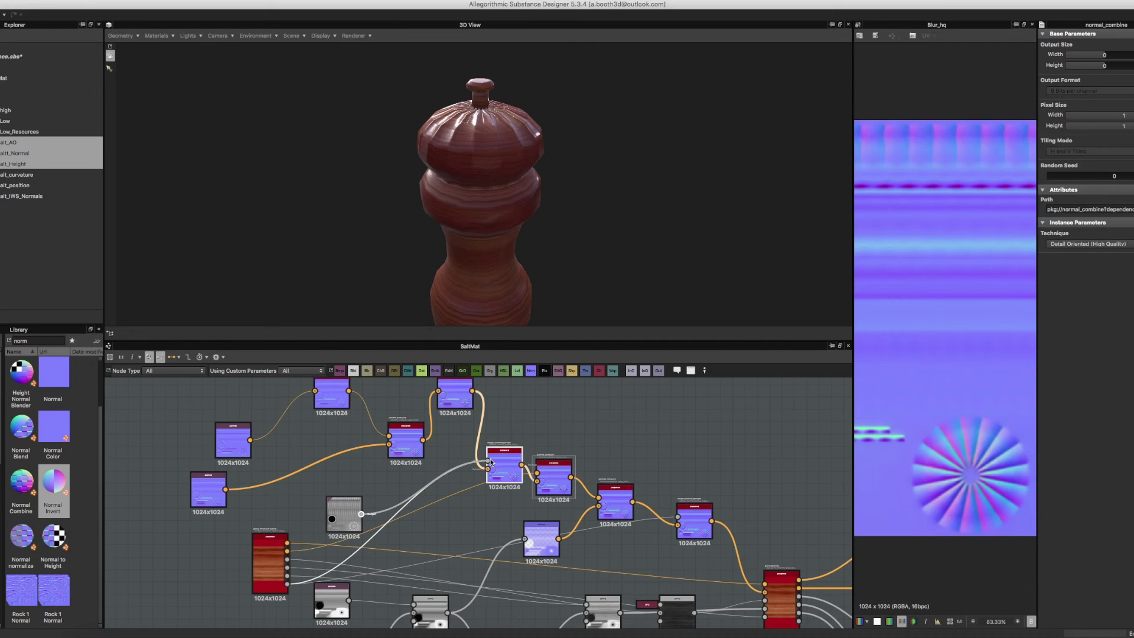
{"action": "left_click_drag", "start_coordinate": [490, 462], "coordinate": [489, 461]}
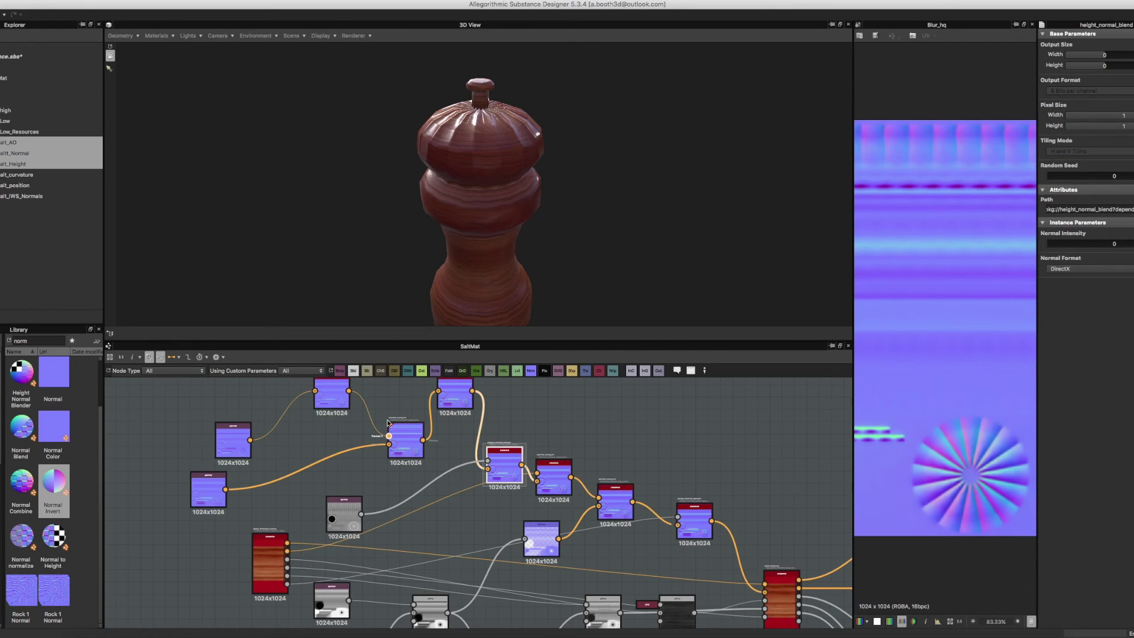
- Preview the height bitmap and Height Normal Blender, and space out these nodes together with Blur HQ and the first Normal Combine
{"action": "left_click_drag", "start_coordinate": [340, 503], "coordinate": [365, 473]}
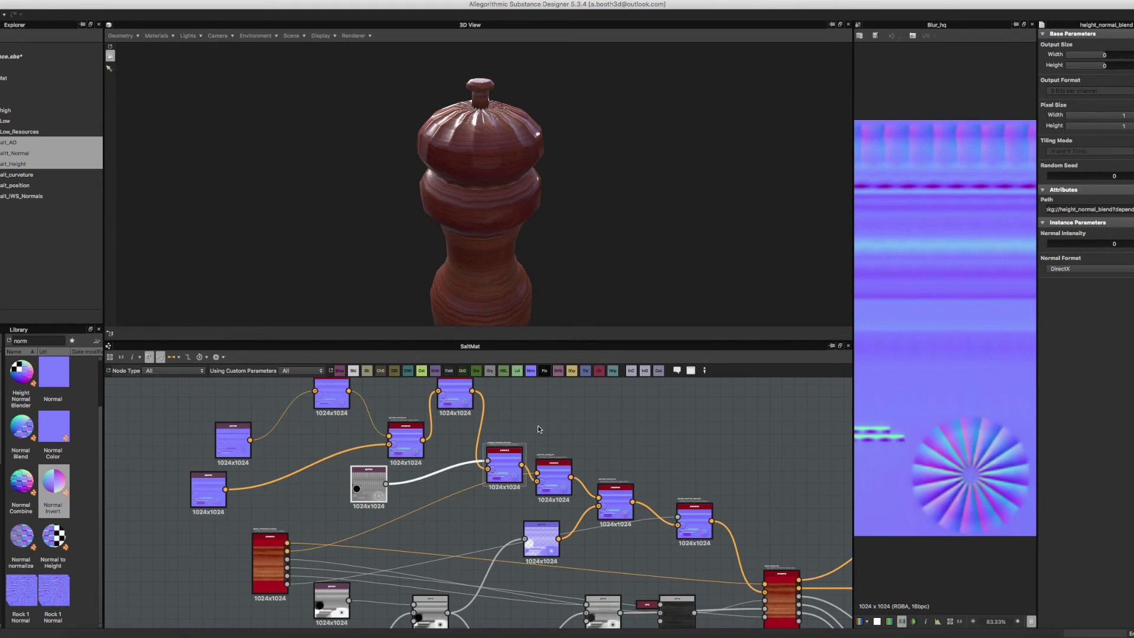
{"action": "left_click_drag", "start_coordinate": [458, 392], "coordinate": [464, 436]}
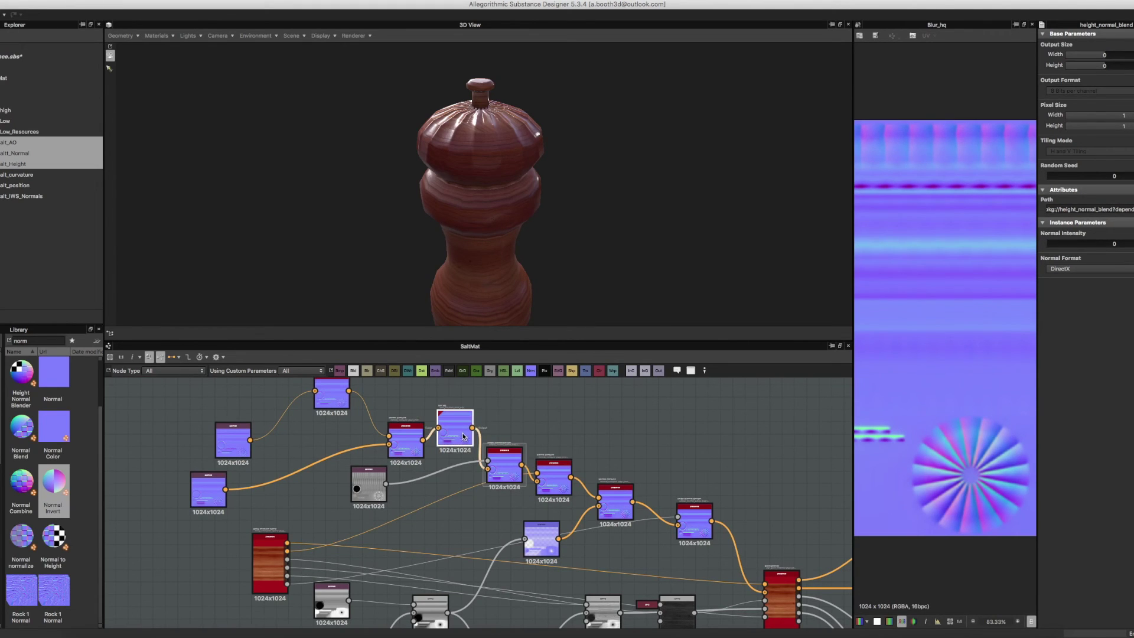
{"action": "left_click_drag", "start_coordinate": [376, 484], "coordinate": [387, 502]}
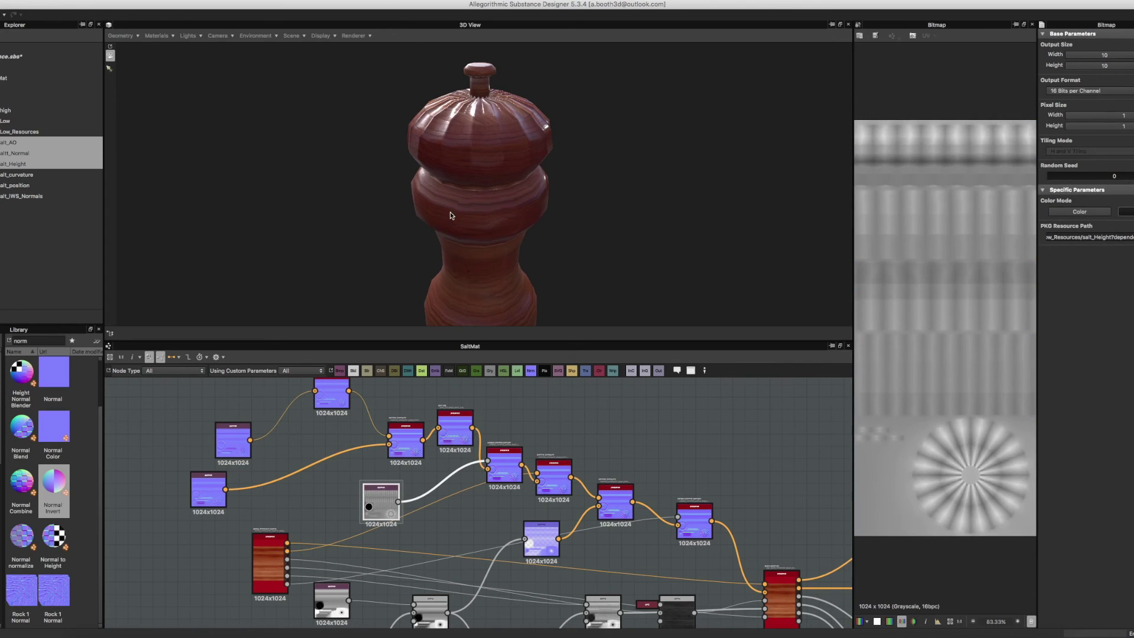
{"action": "left_click", "coordinate": [509, 476]}
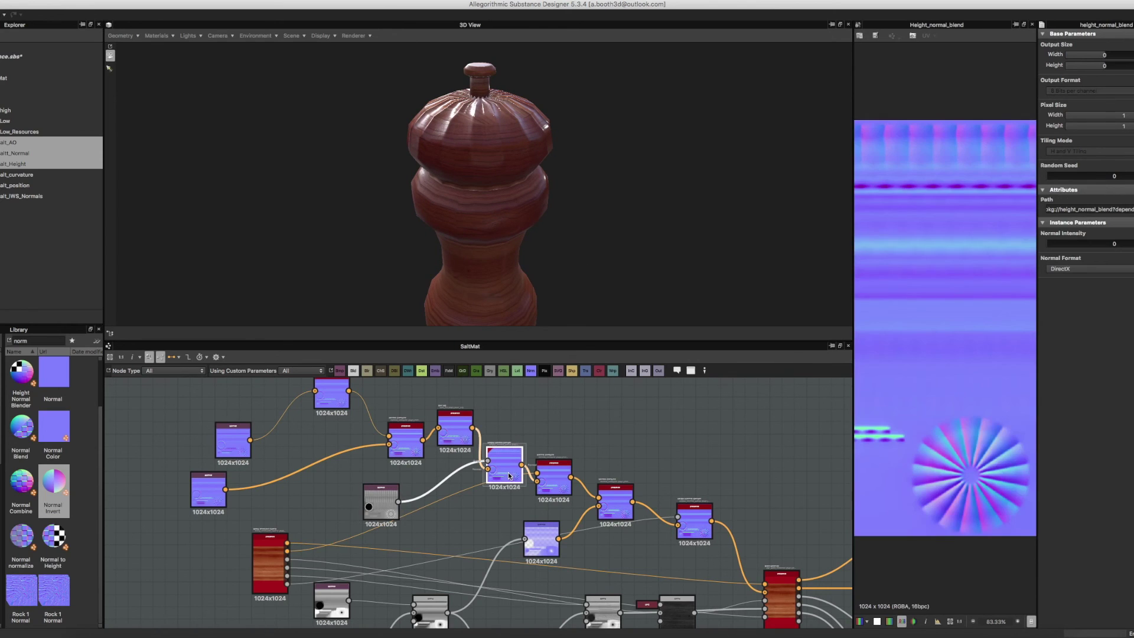
{"action": "left_click_drag", "start_coordinate": [486, 459], "coordinate": [503, 443]}
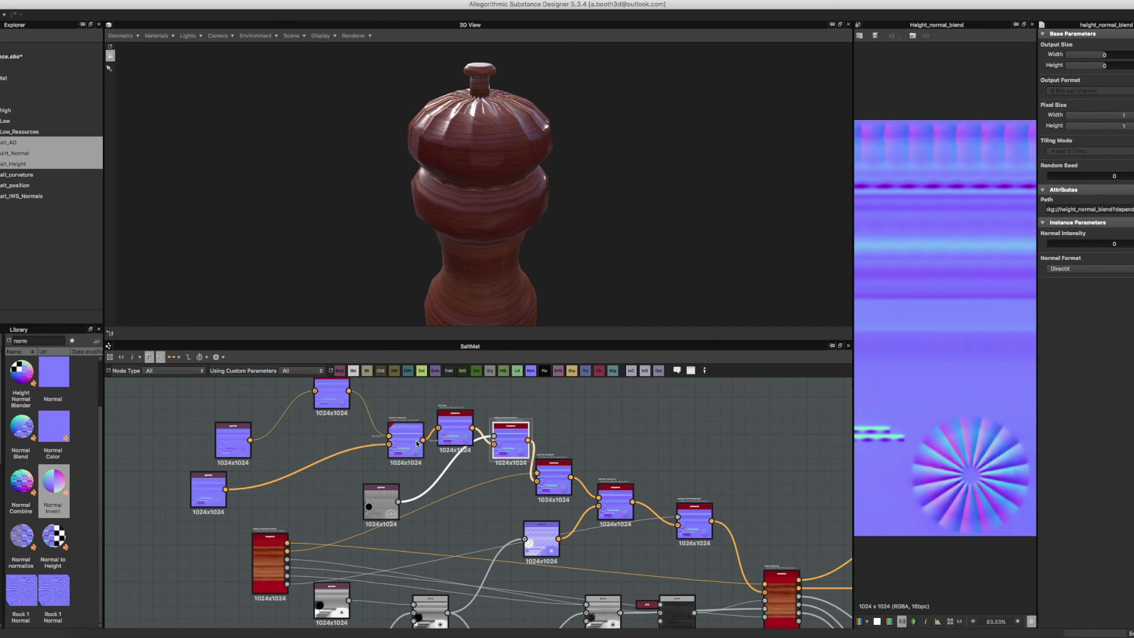
{"action": "left_click_drag", "start_coordinate": [417, 443], "coordinate": [379, 406]}
{"action": "left_click_drag", "start_coordinate": [456, 434], "coordinate": [419, 434]}
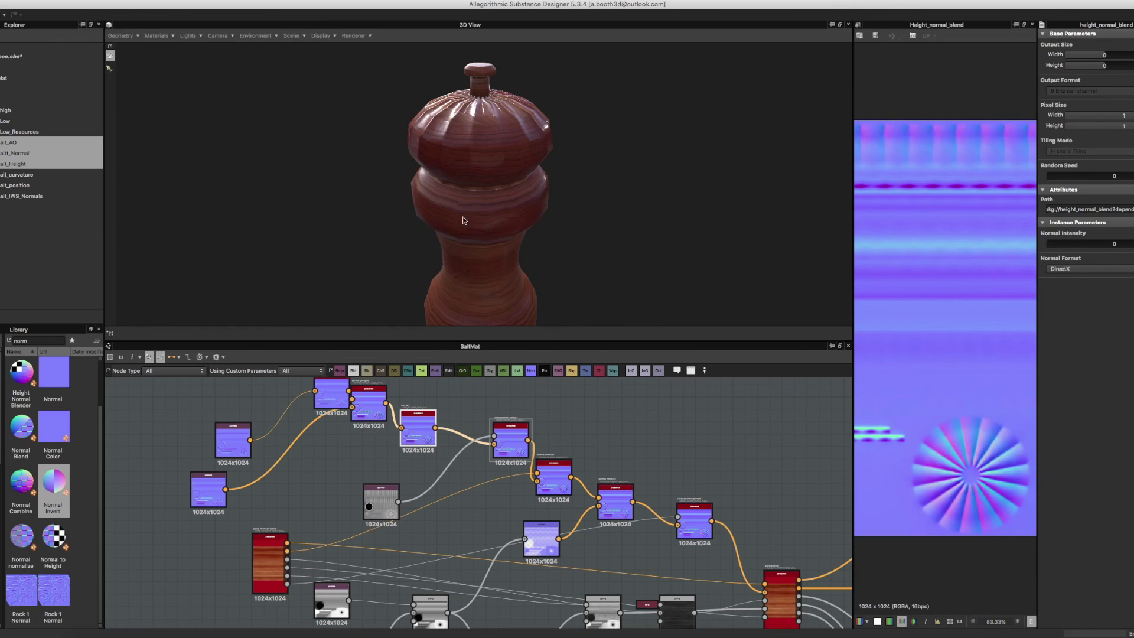
- Check the whole mill from another angle and save the SaltSubstance.sbs package
{"action": "scroll", "coordinate": [464, 220], "scroll_direction": "down", "scroll_amount": 3}
{"action": "left_click_drag", "start_coordinate": [482, 222], "coordinate": [319, 205]}
{"action": "scroll", "coordinate": [449, 181], "scroll_direction": "down", "scroll_amount": 3}
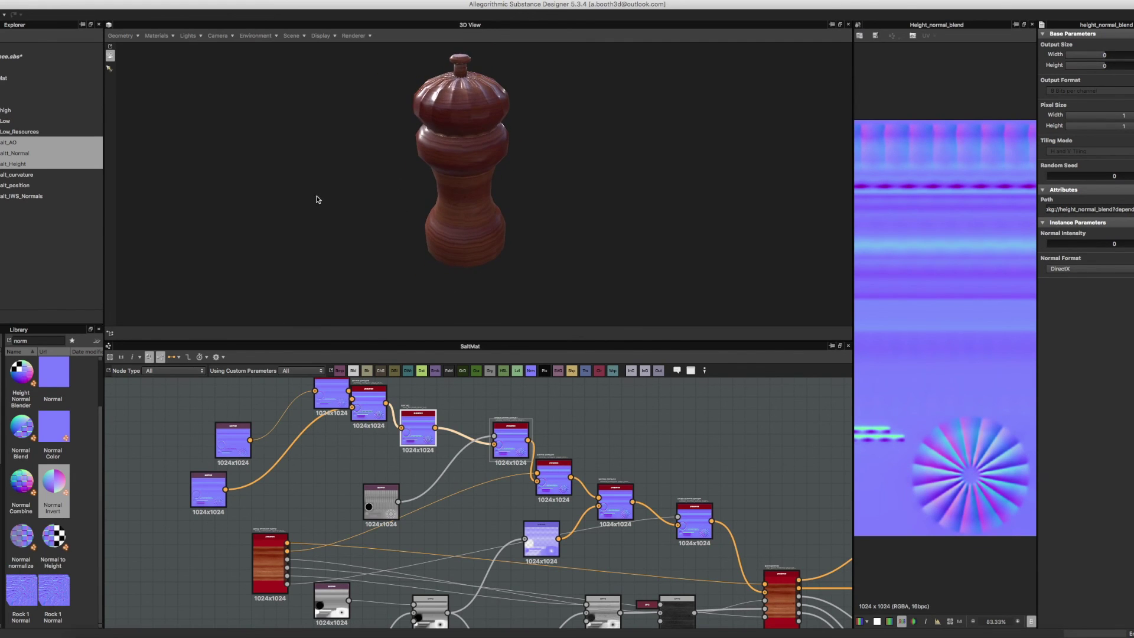
{"action": "right_click", "coordinate": [192, 633]}
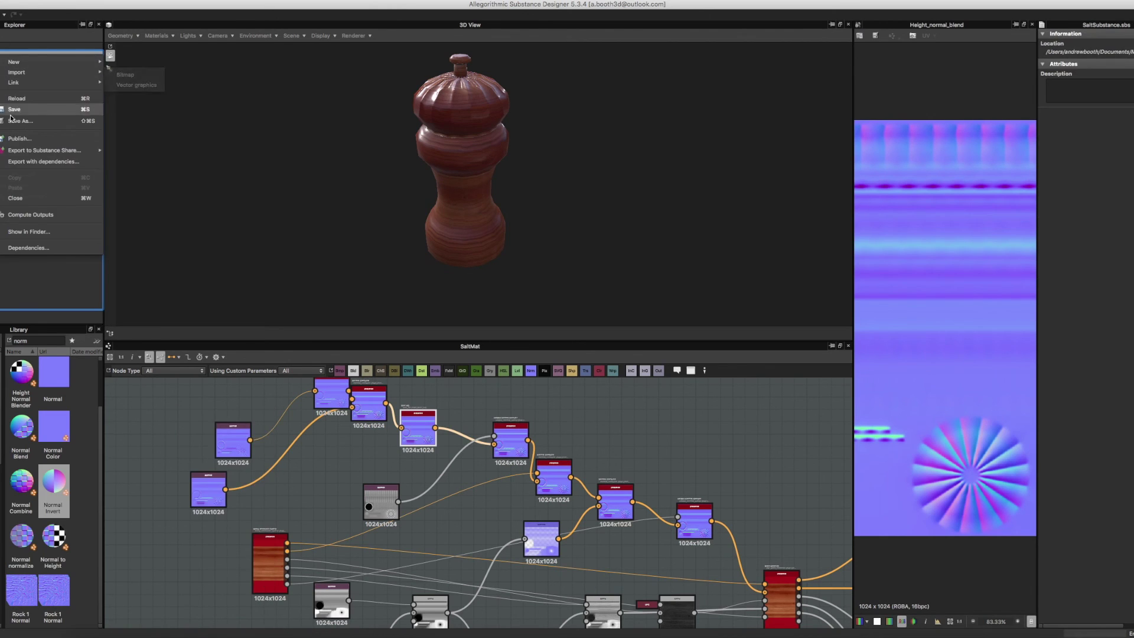
{"action": "left_click", "coordinate": [15, 109]}
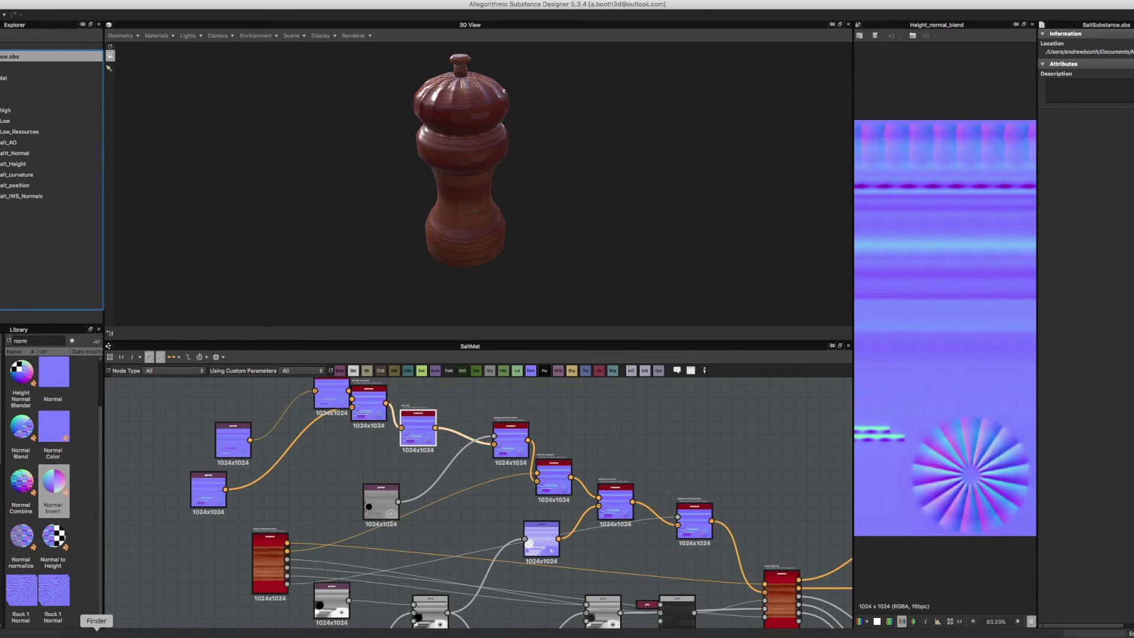